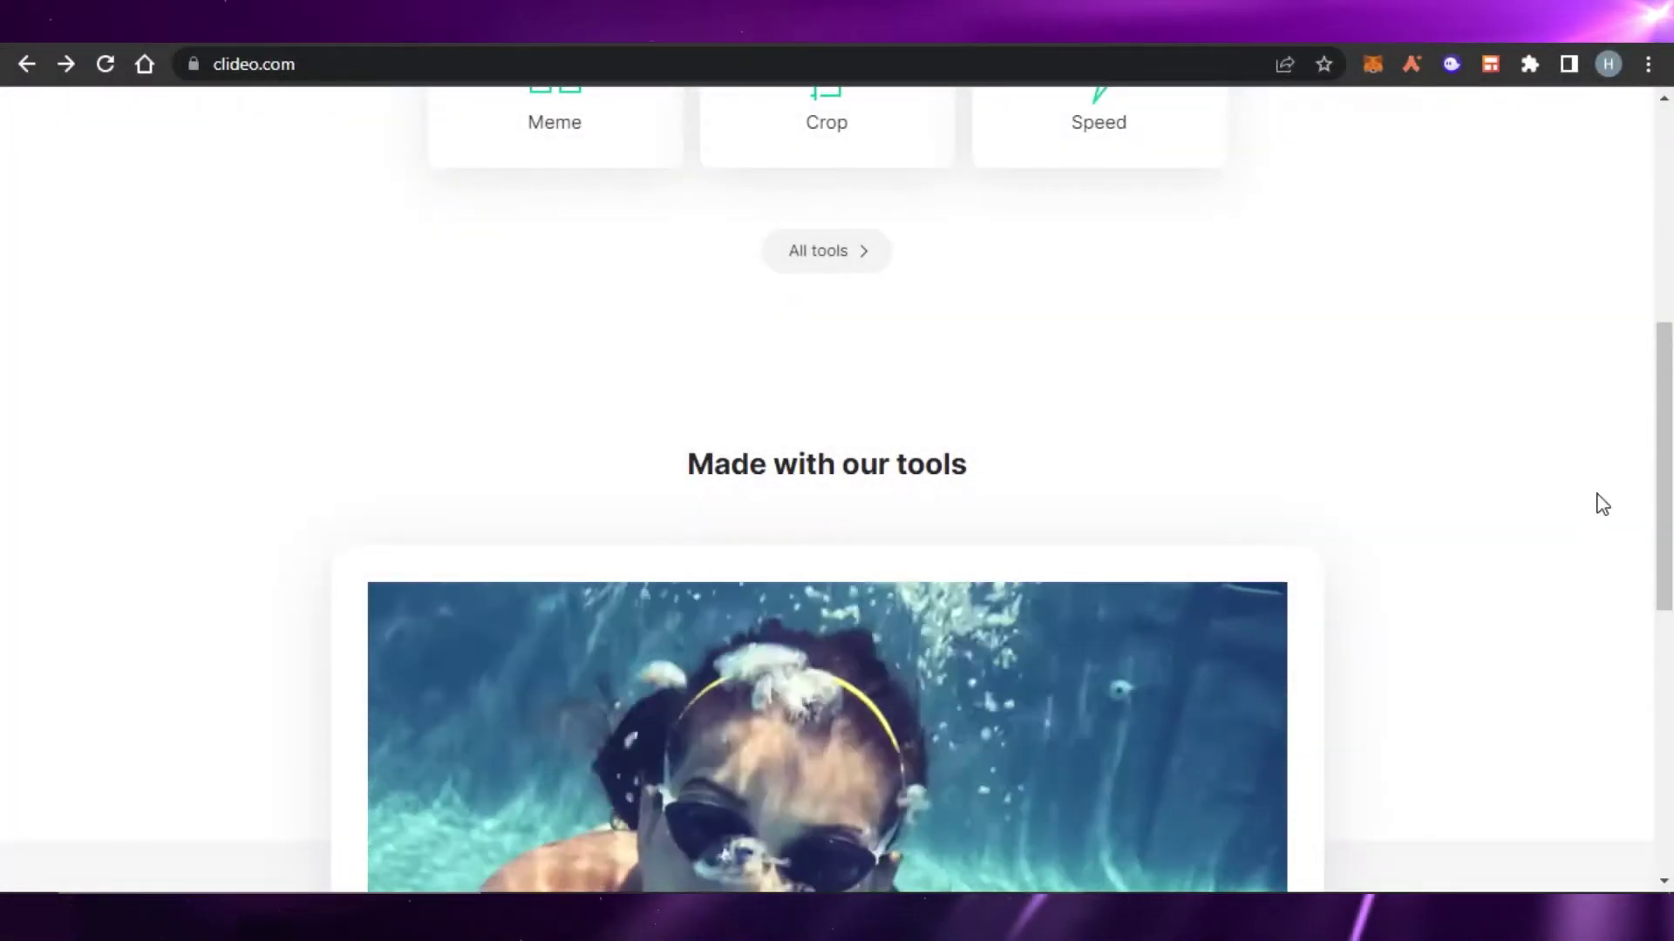
scroll(1603, 503, down, 3)
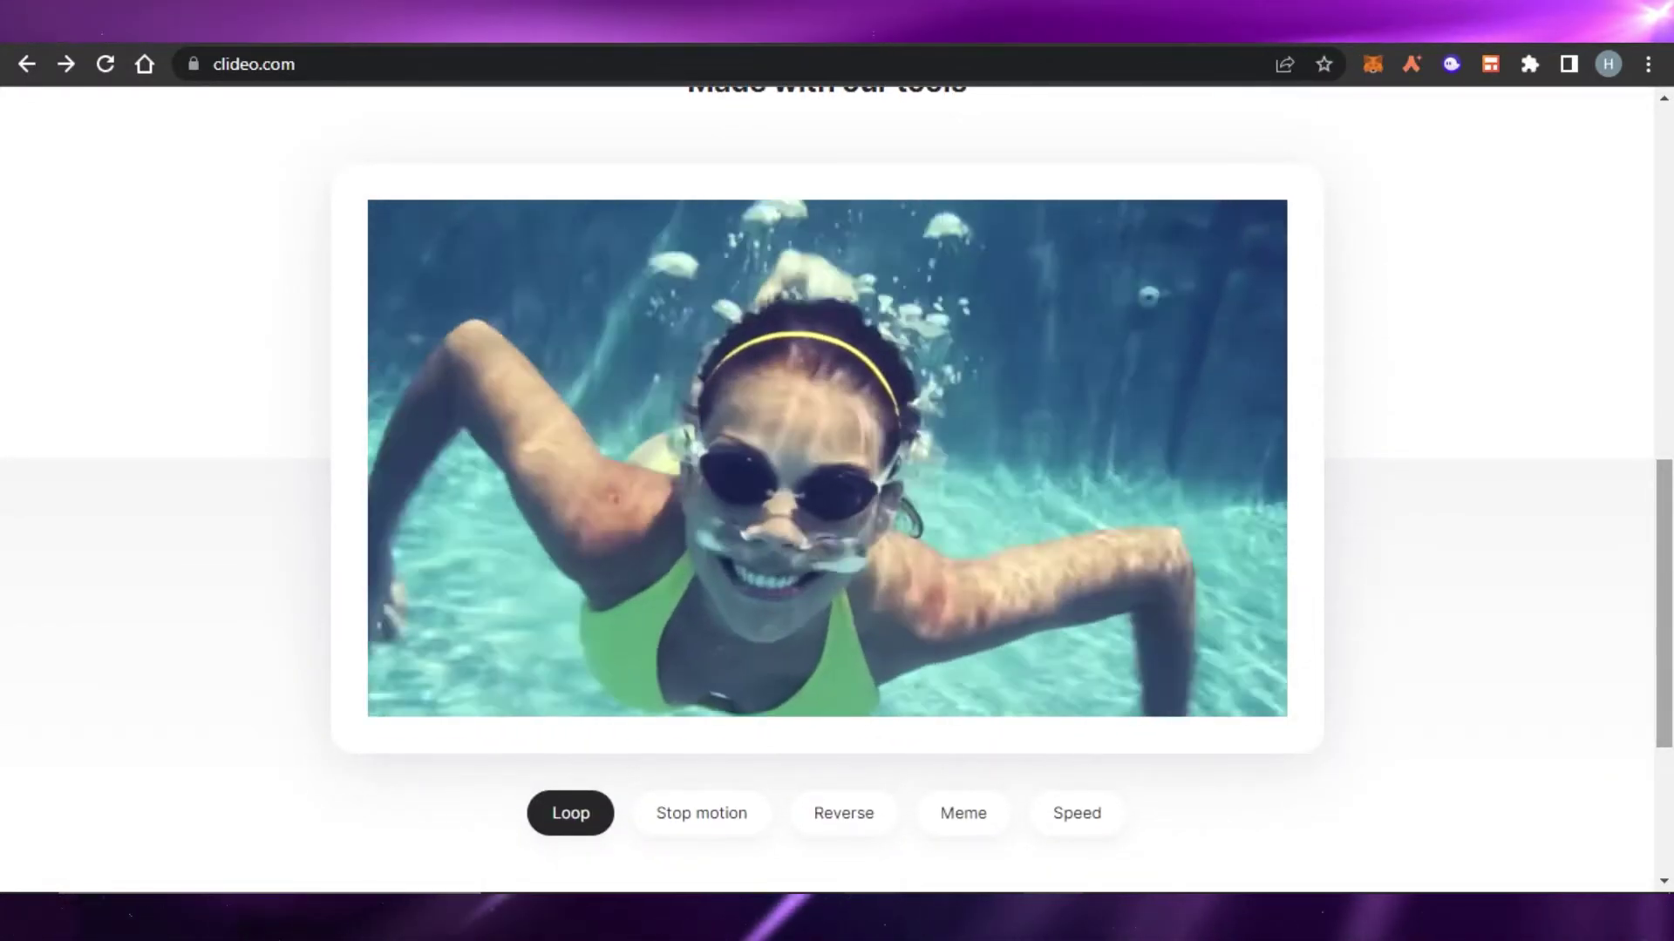
scroll(838, 523, down, 3)
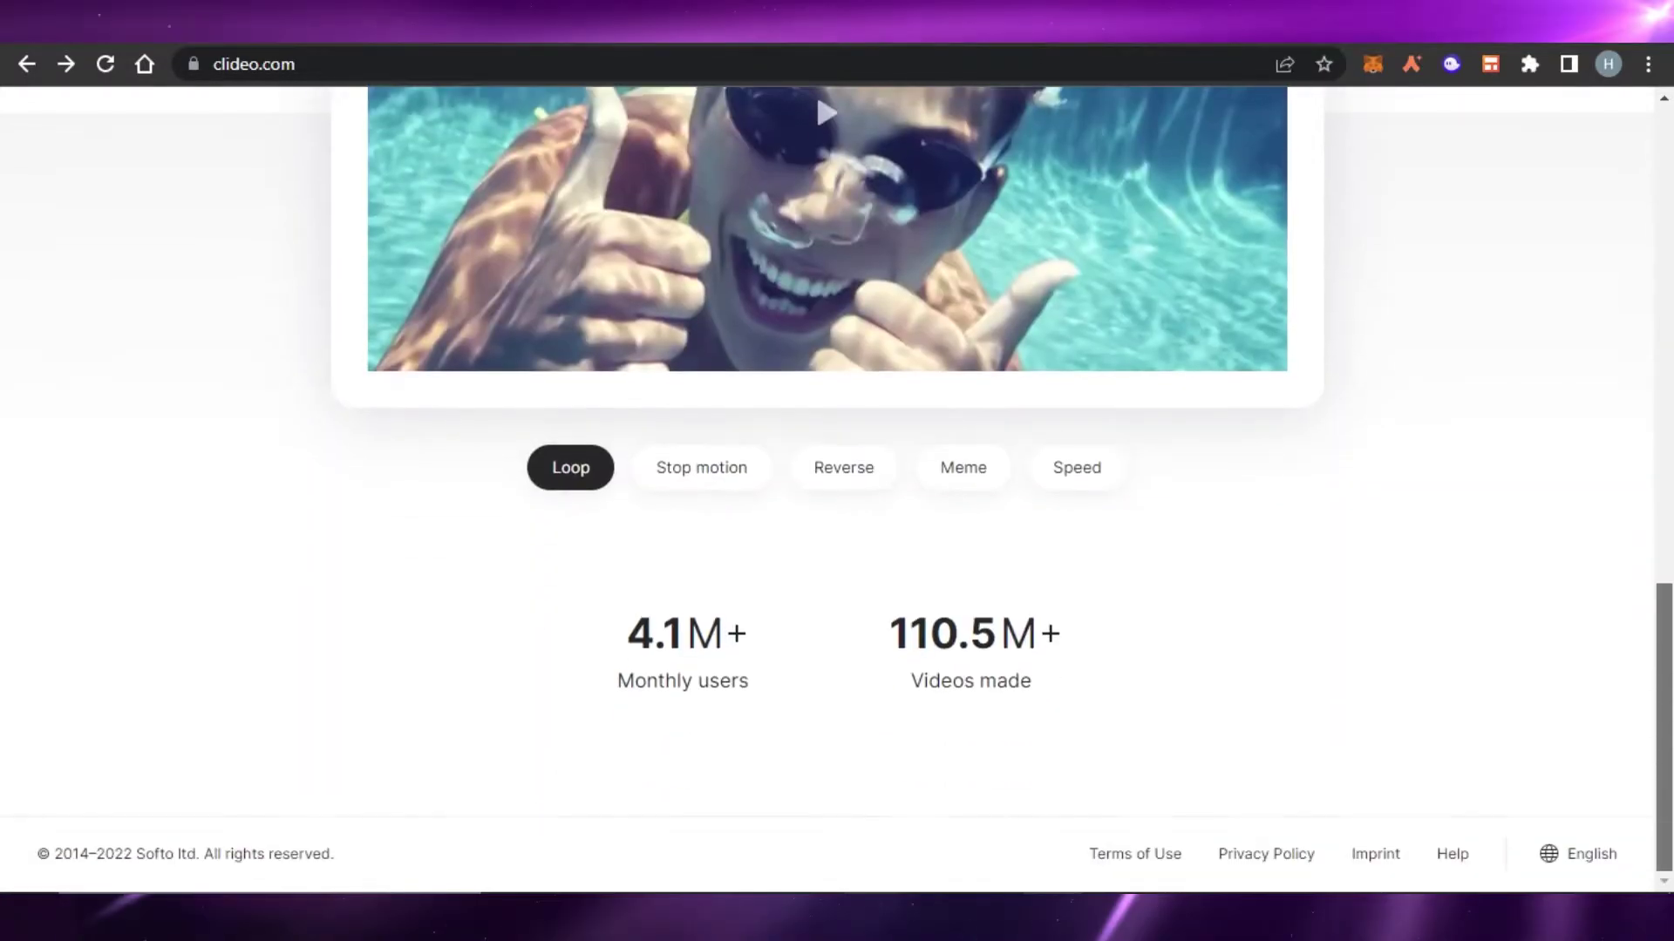
scroll(837, 523, up, 5)
scroll(836, 523, up, 5)
scroll(837, 524, up, 3)
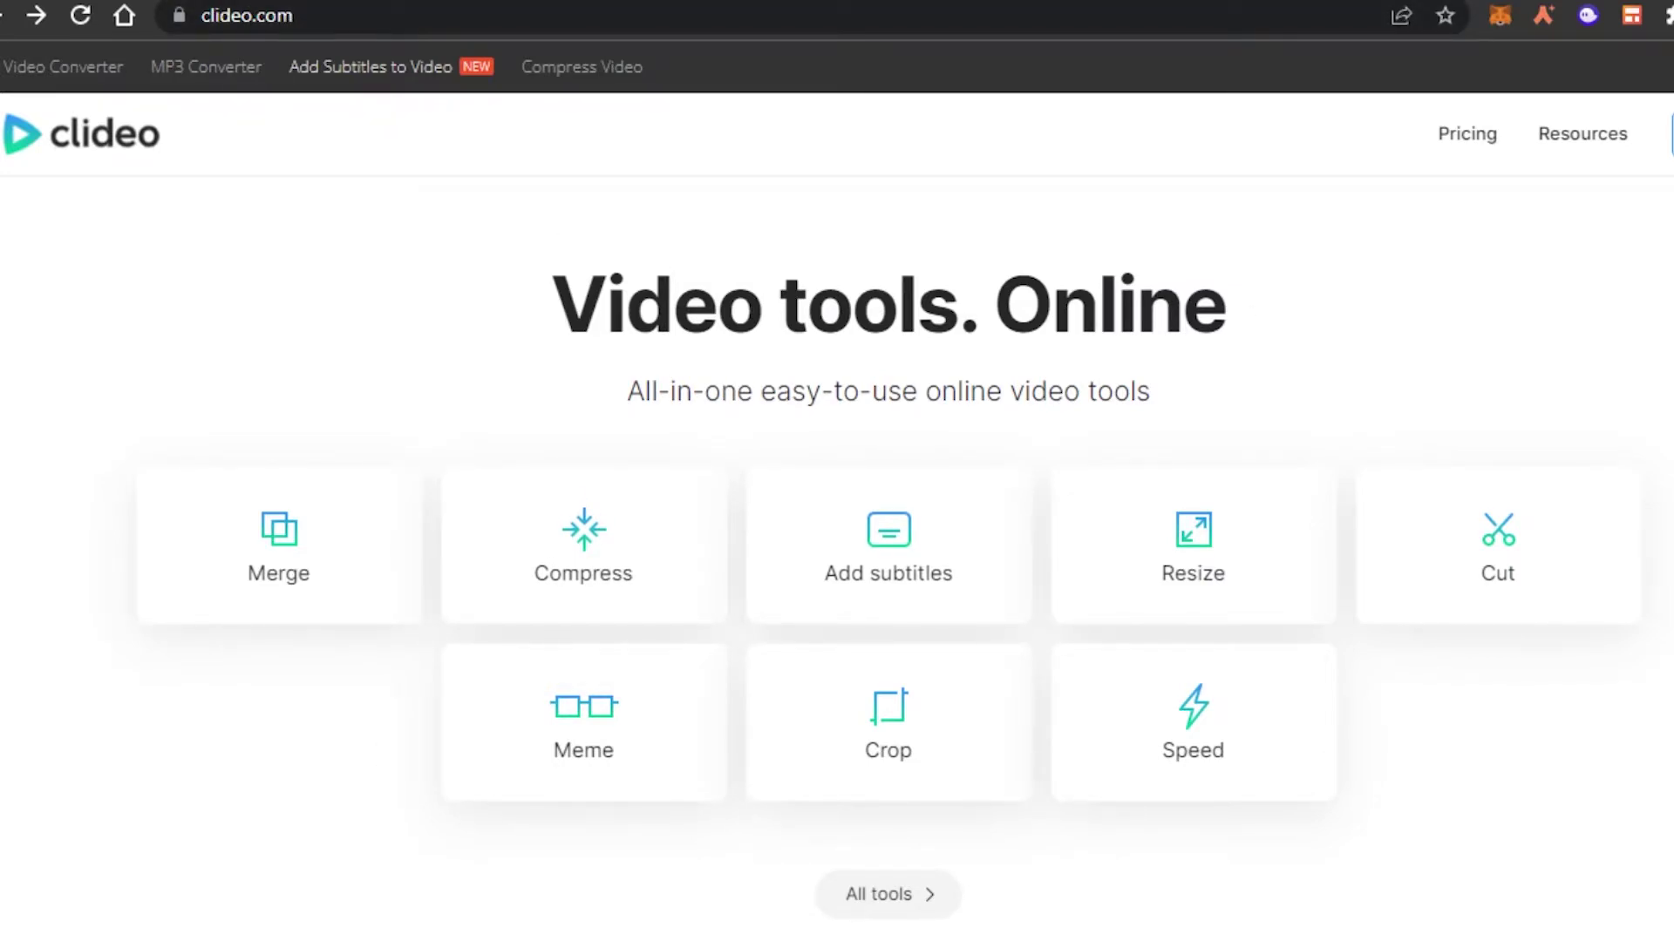
scroll(876, 392, down, 5)
scroll(876, 393, down, 5)
scroll(876, 392, down, 5)
scroll(876, 392, down, 5)
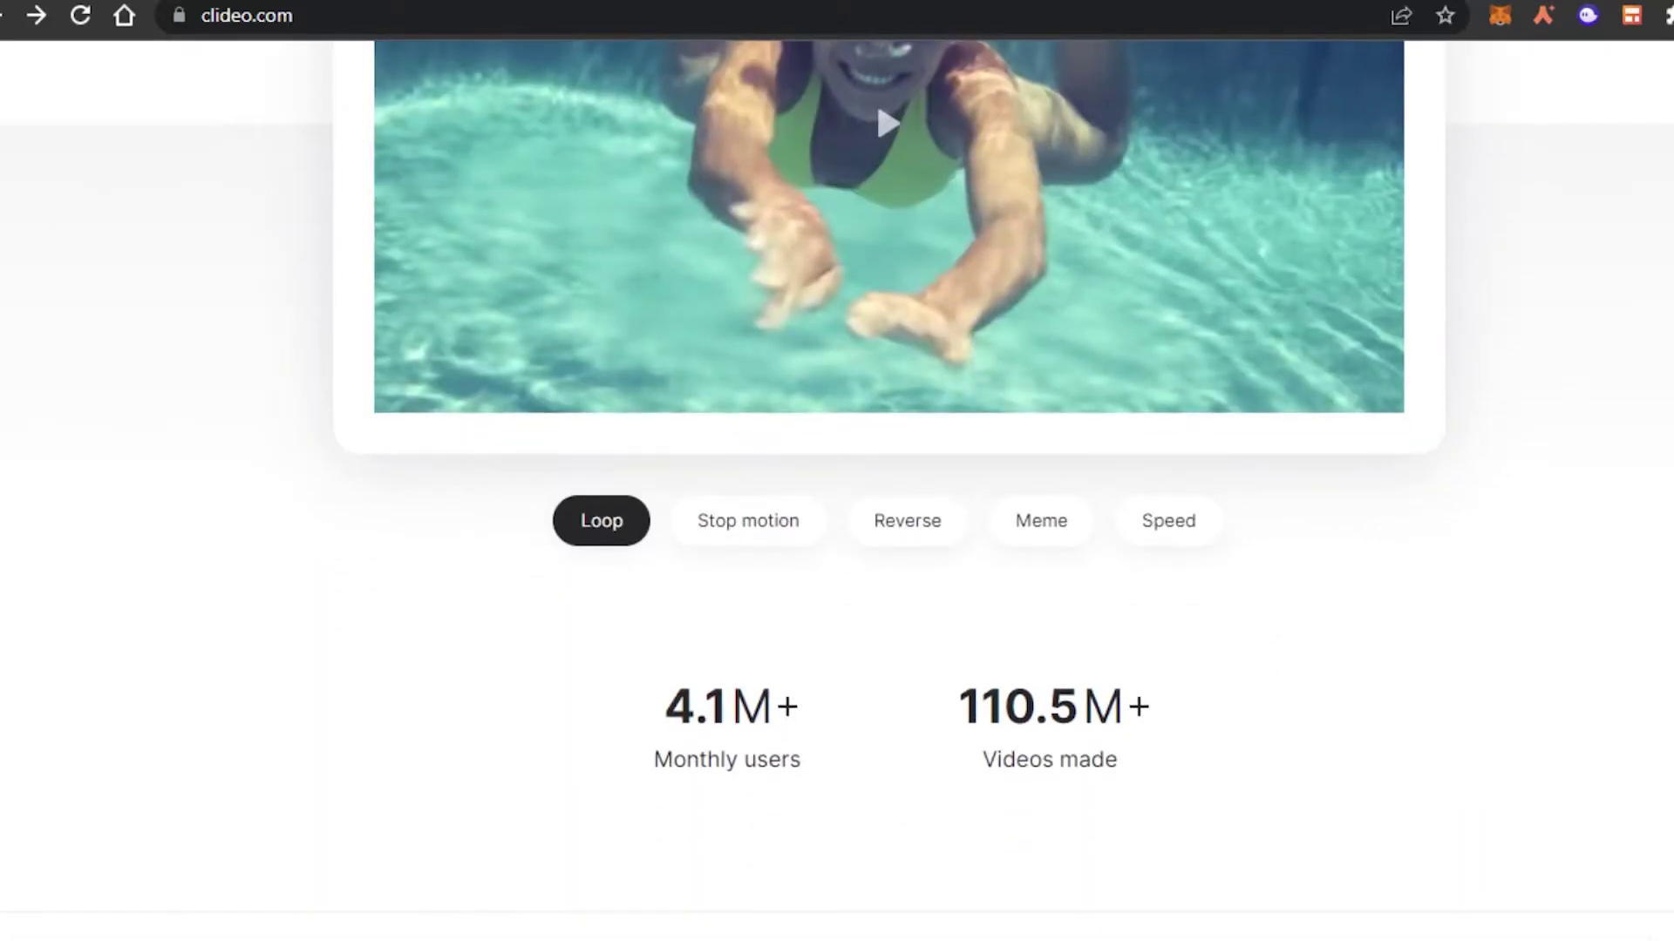
scroll(876, 101, up, 5)
scroll(876, 100, up, 5)
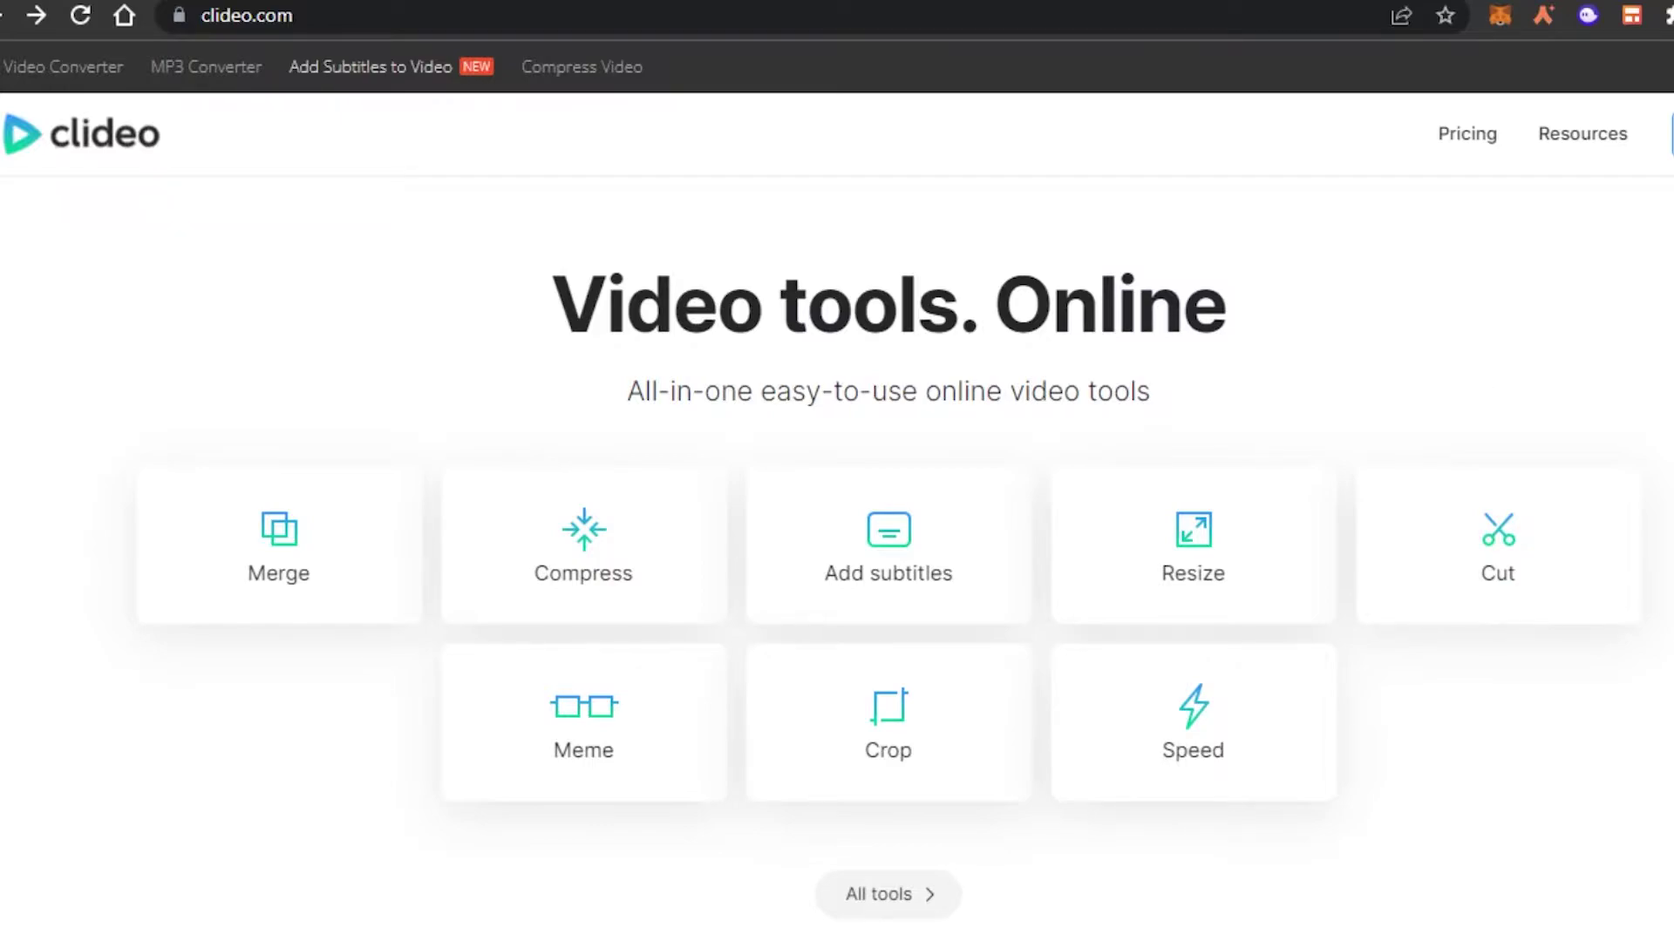
scroll(838, 524, down, 5)
scroll(838, 523, down, 5)
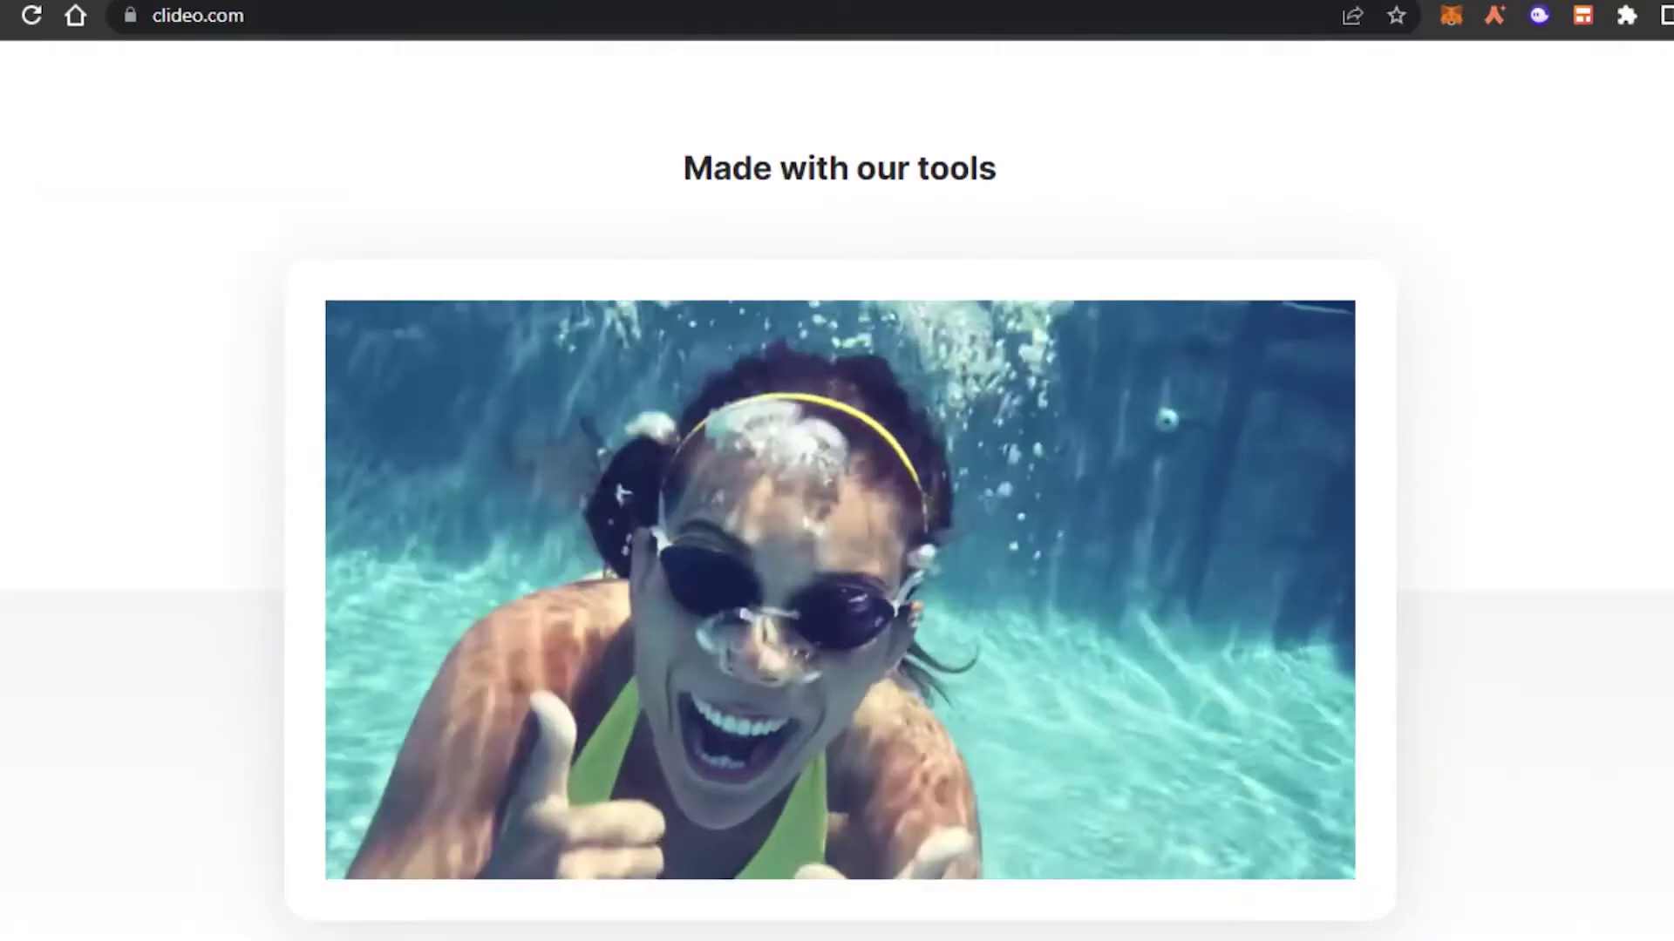
scroll(836, 523, down, 5)
scroll(837, 523, down, 3)
scroll(838, 524, up, 10)
scroll(837, 523, up, 5)
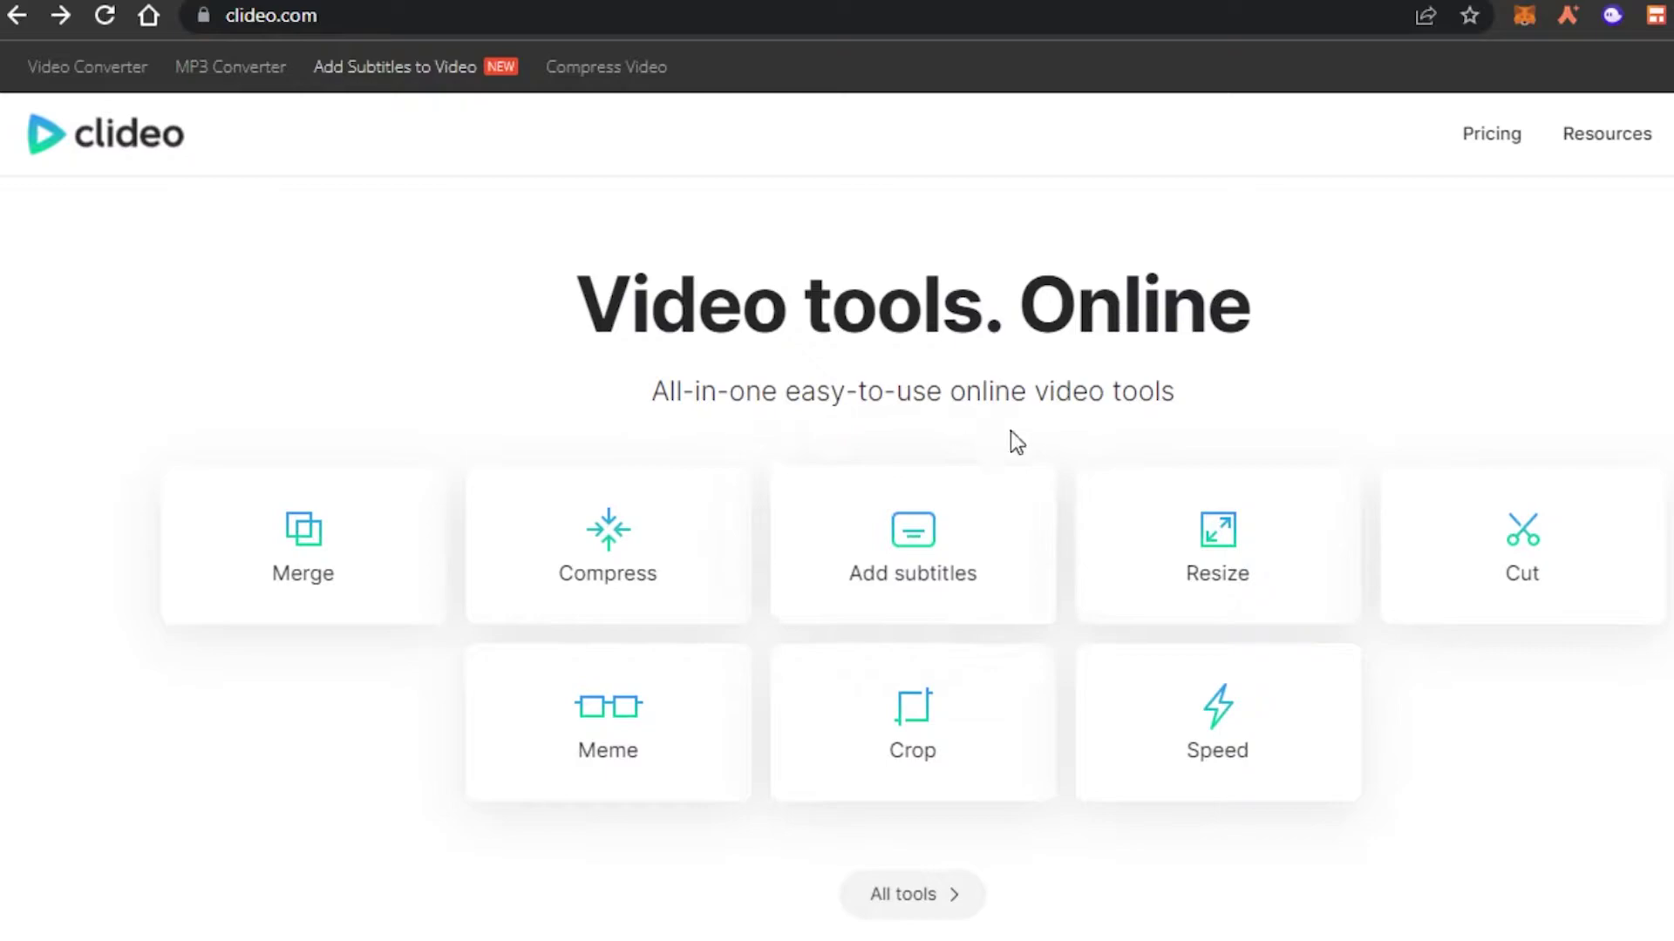
scroll(917, 654, down, 2)
scroll(915, 654, down, 1)
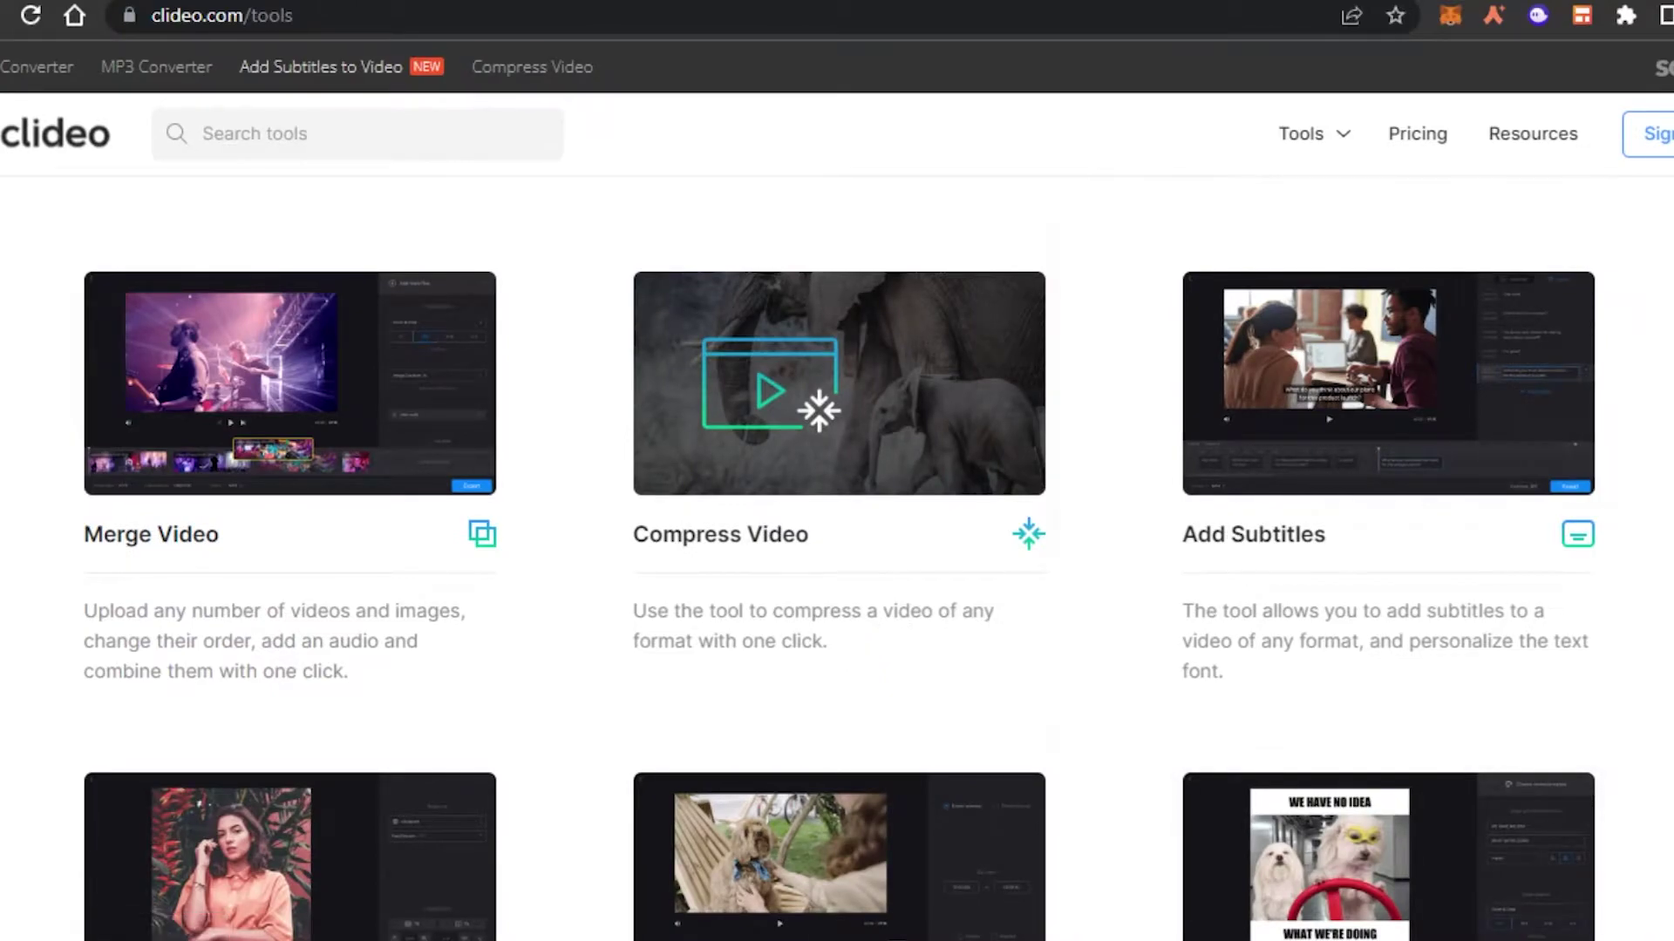
scroll(837, 523, down, 3)
scroll(837, 523, down, 5)
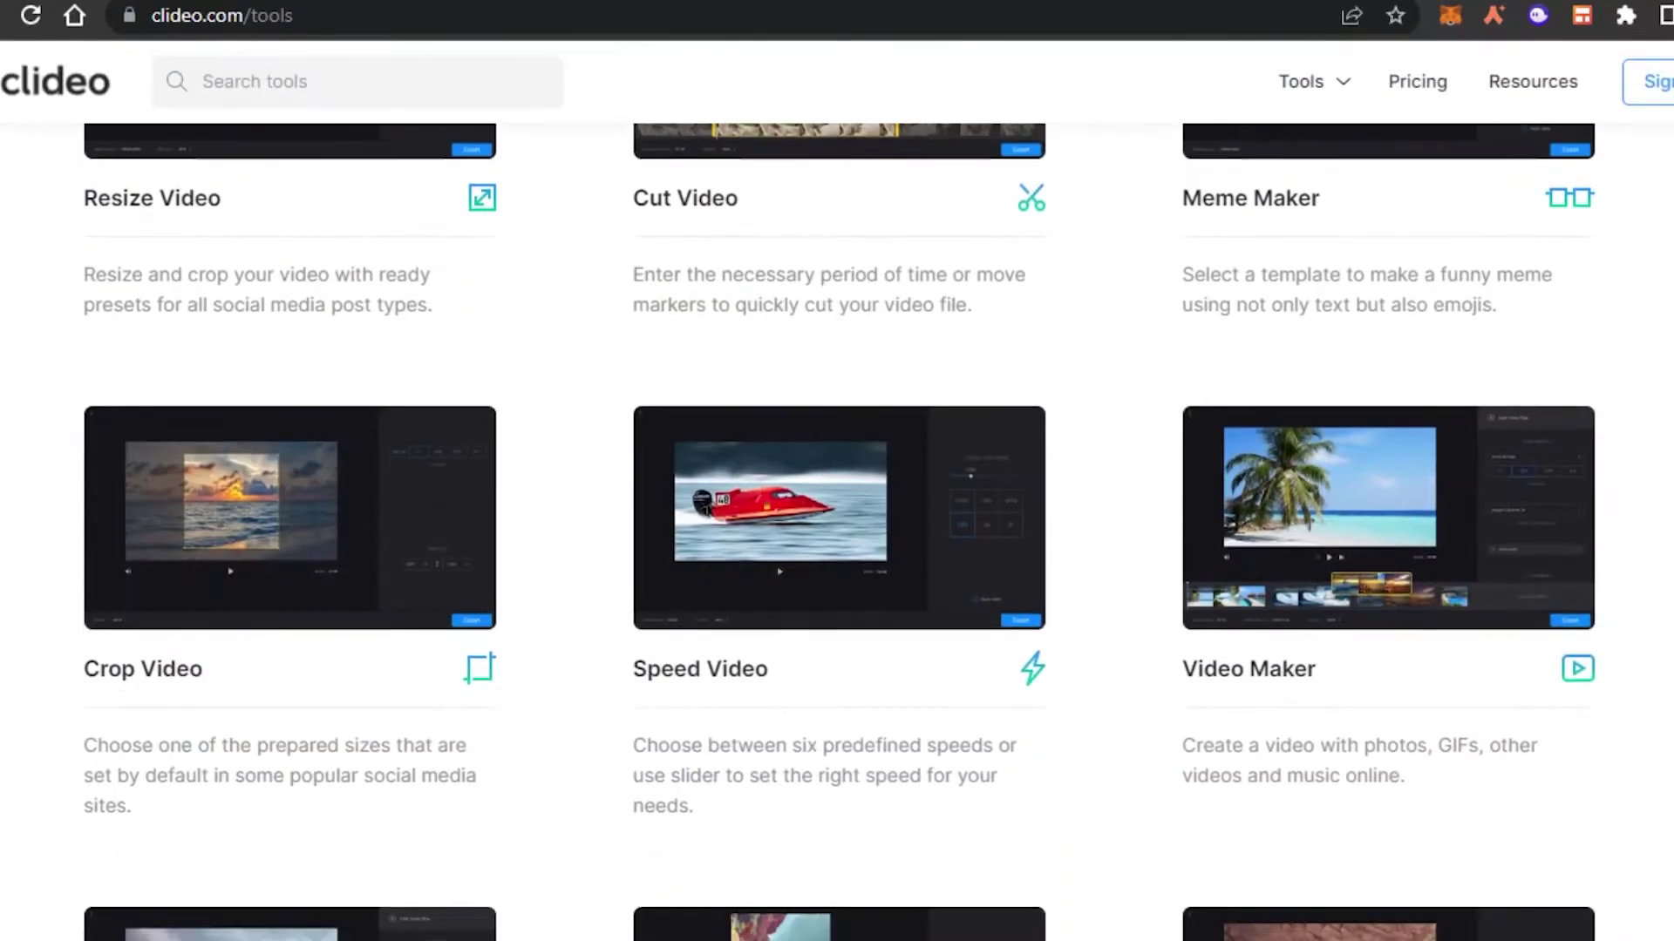
scroll(838, 523, down, 3)
scroll(838, 524, down, 2)
scroll(837, 523, down, 4)
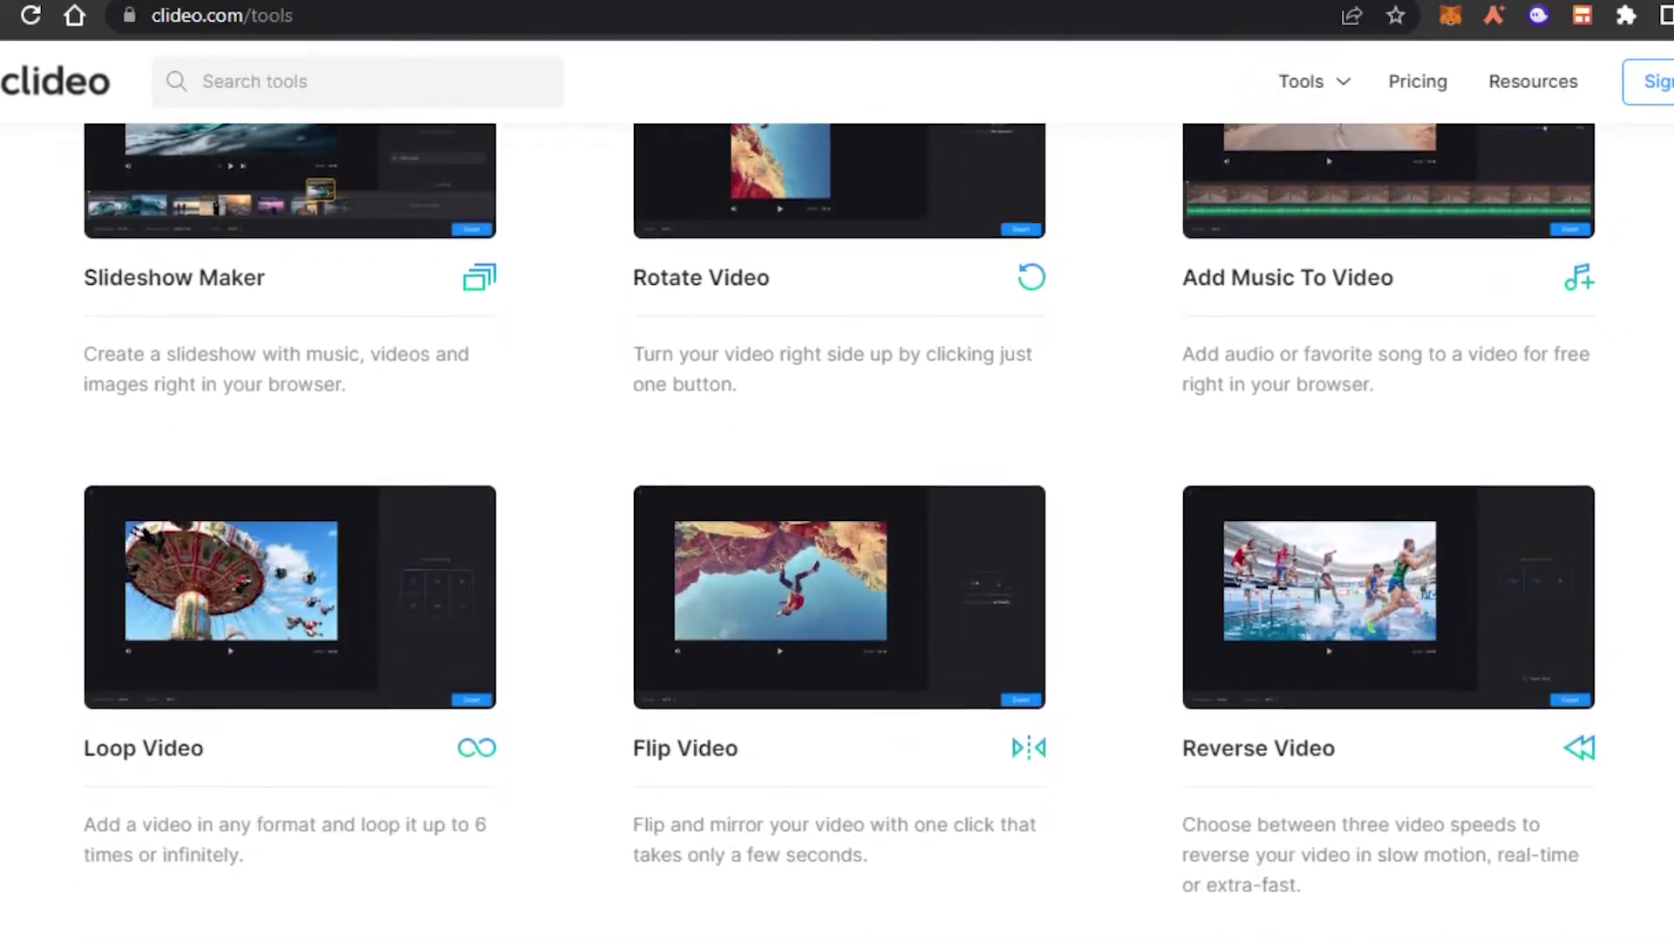
scroll(837, 524, down, 2)
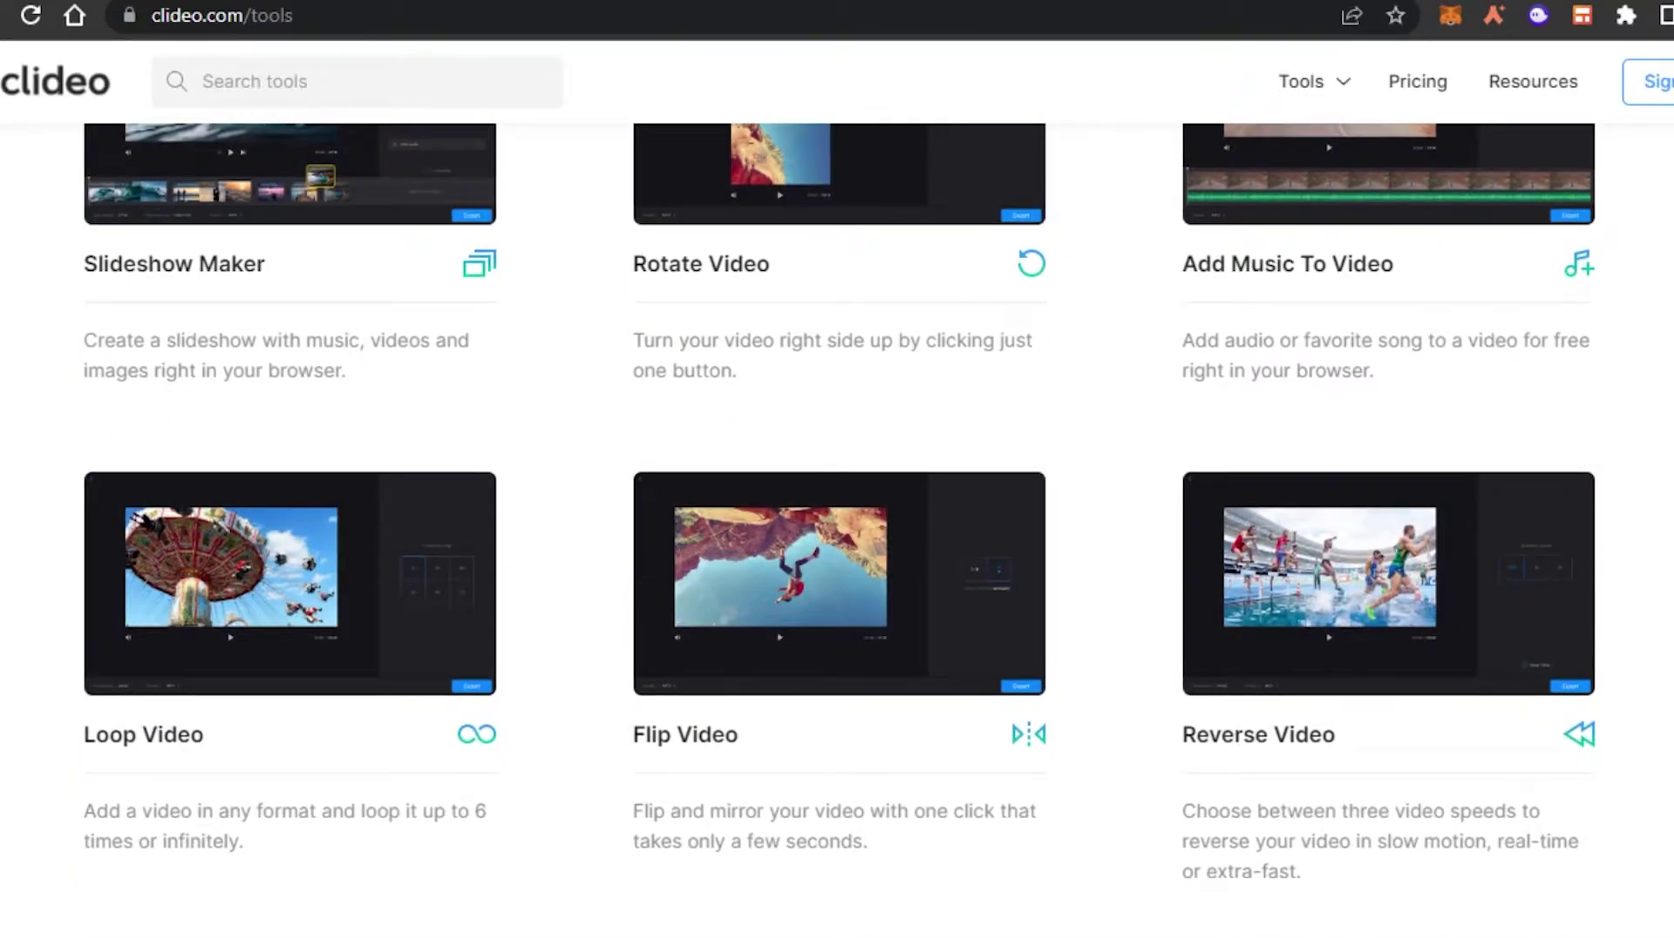
scroll(837, 523, down, 4)
scroll(837, 523, down, 2)
scroll(837, 523, down, 3)
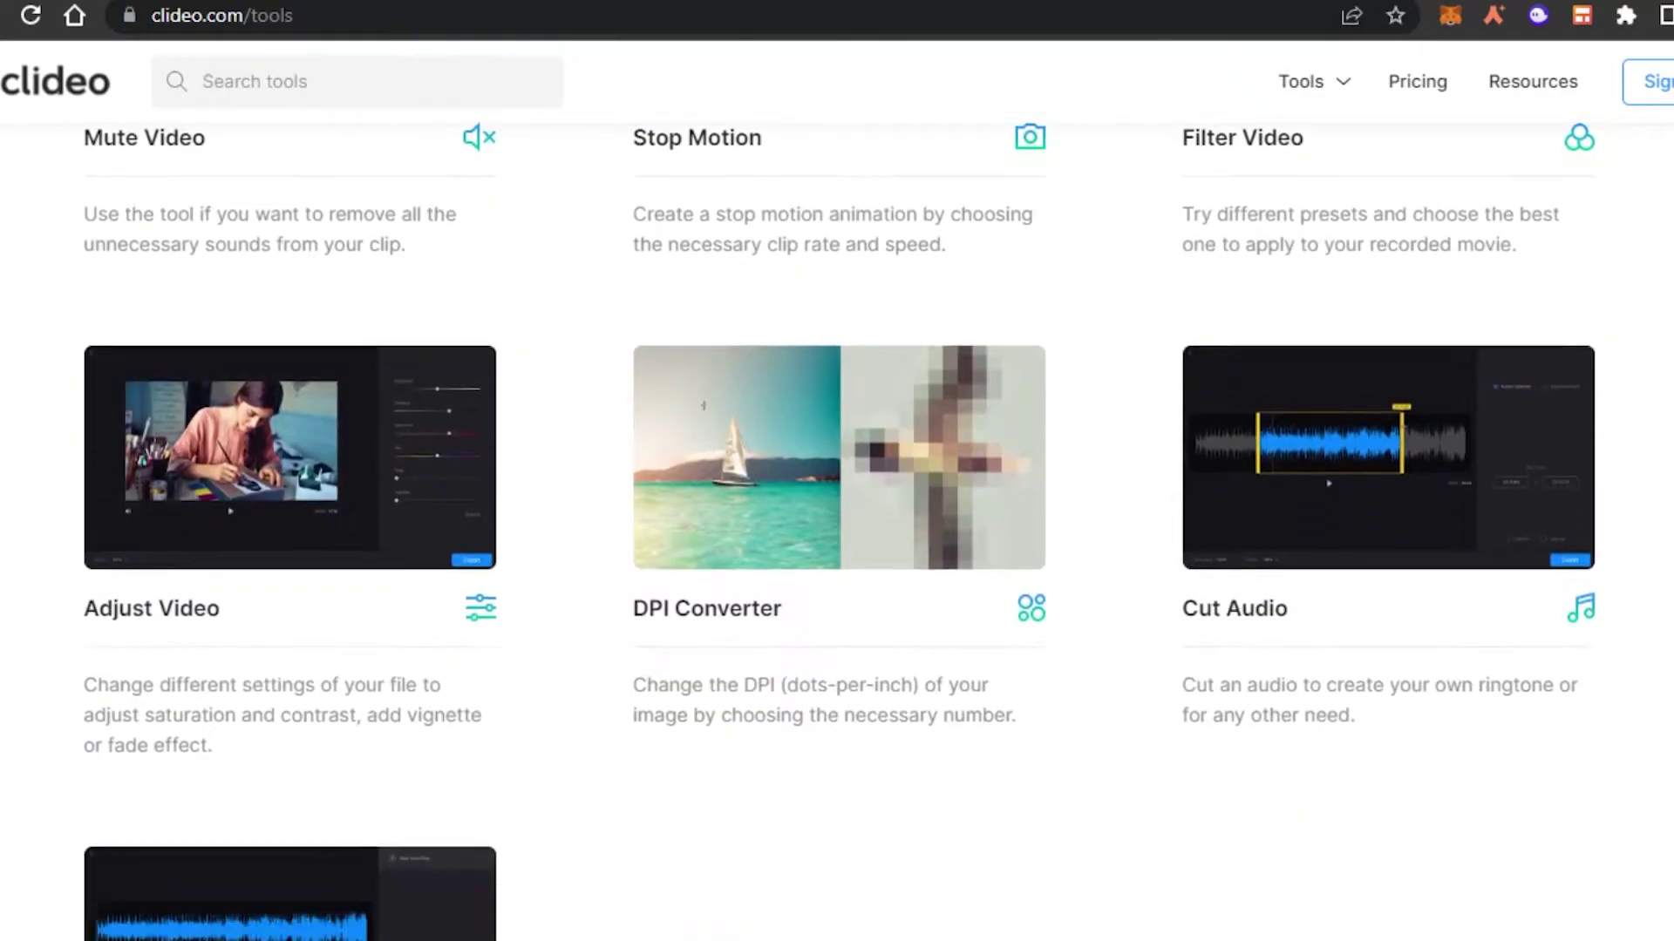
scroll(838, 523, down, 3)
scroll(837, 524, up, 10)
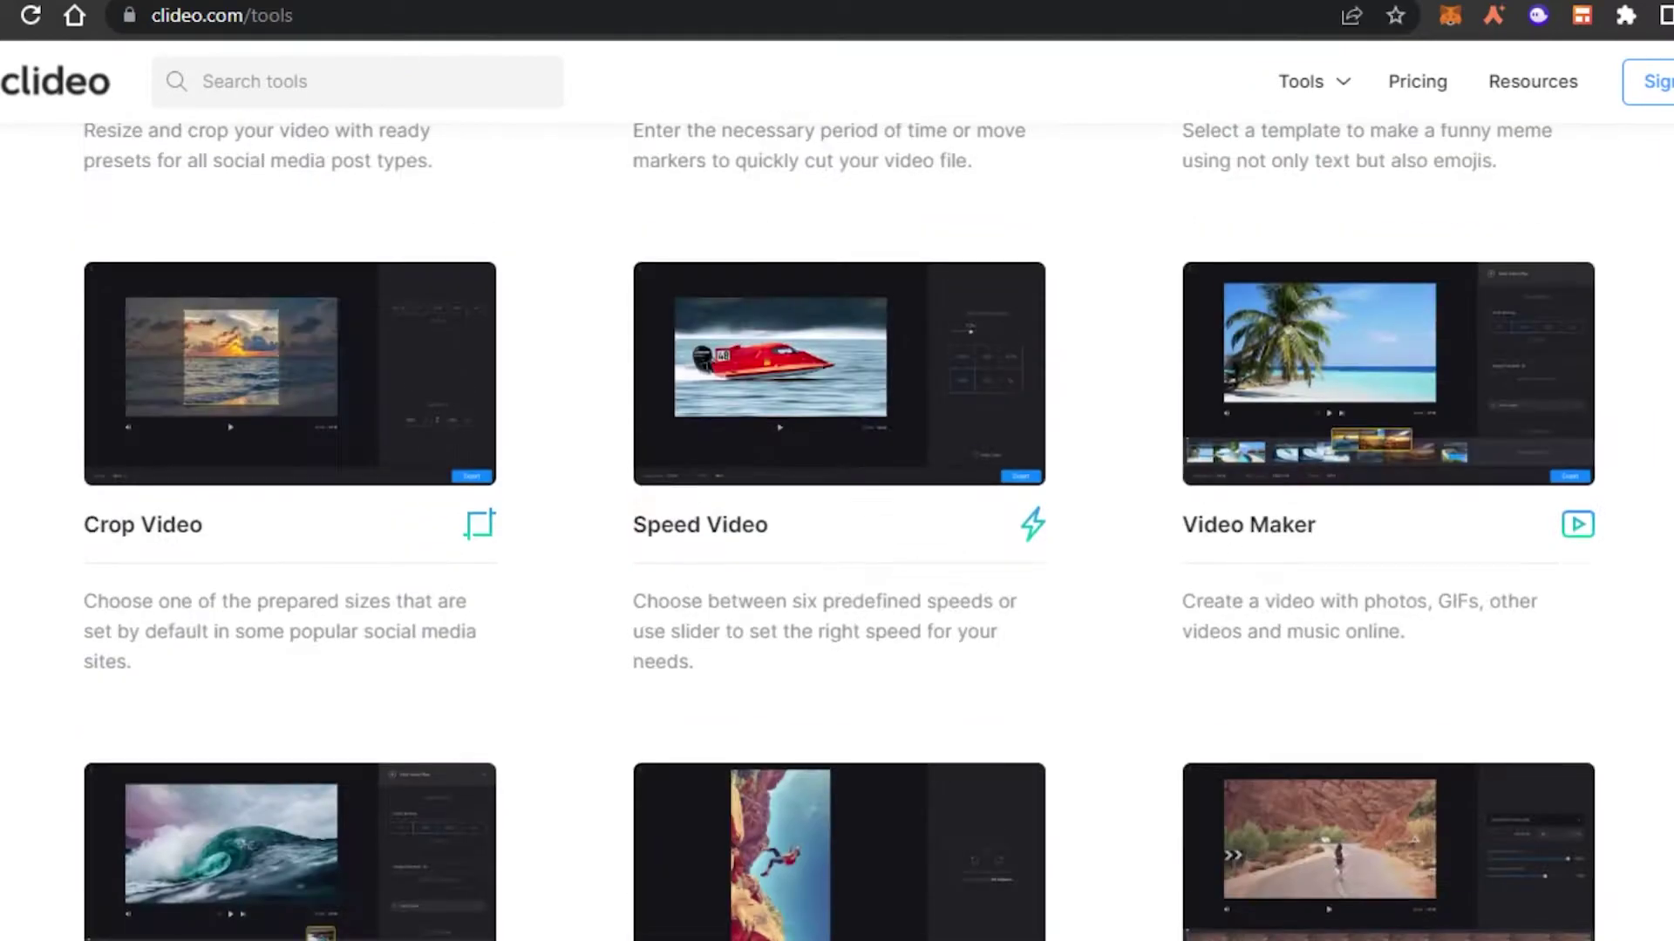
scroll(838, 524, up, 3)
scroll(837, 524, up, 2)
scroll(836, 523, up, 2)
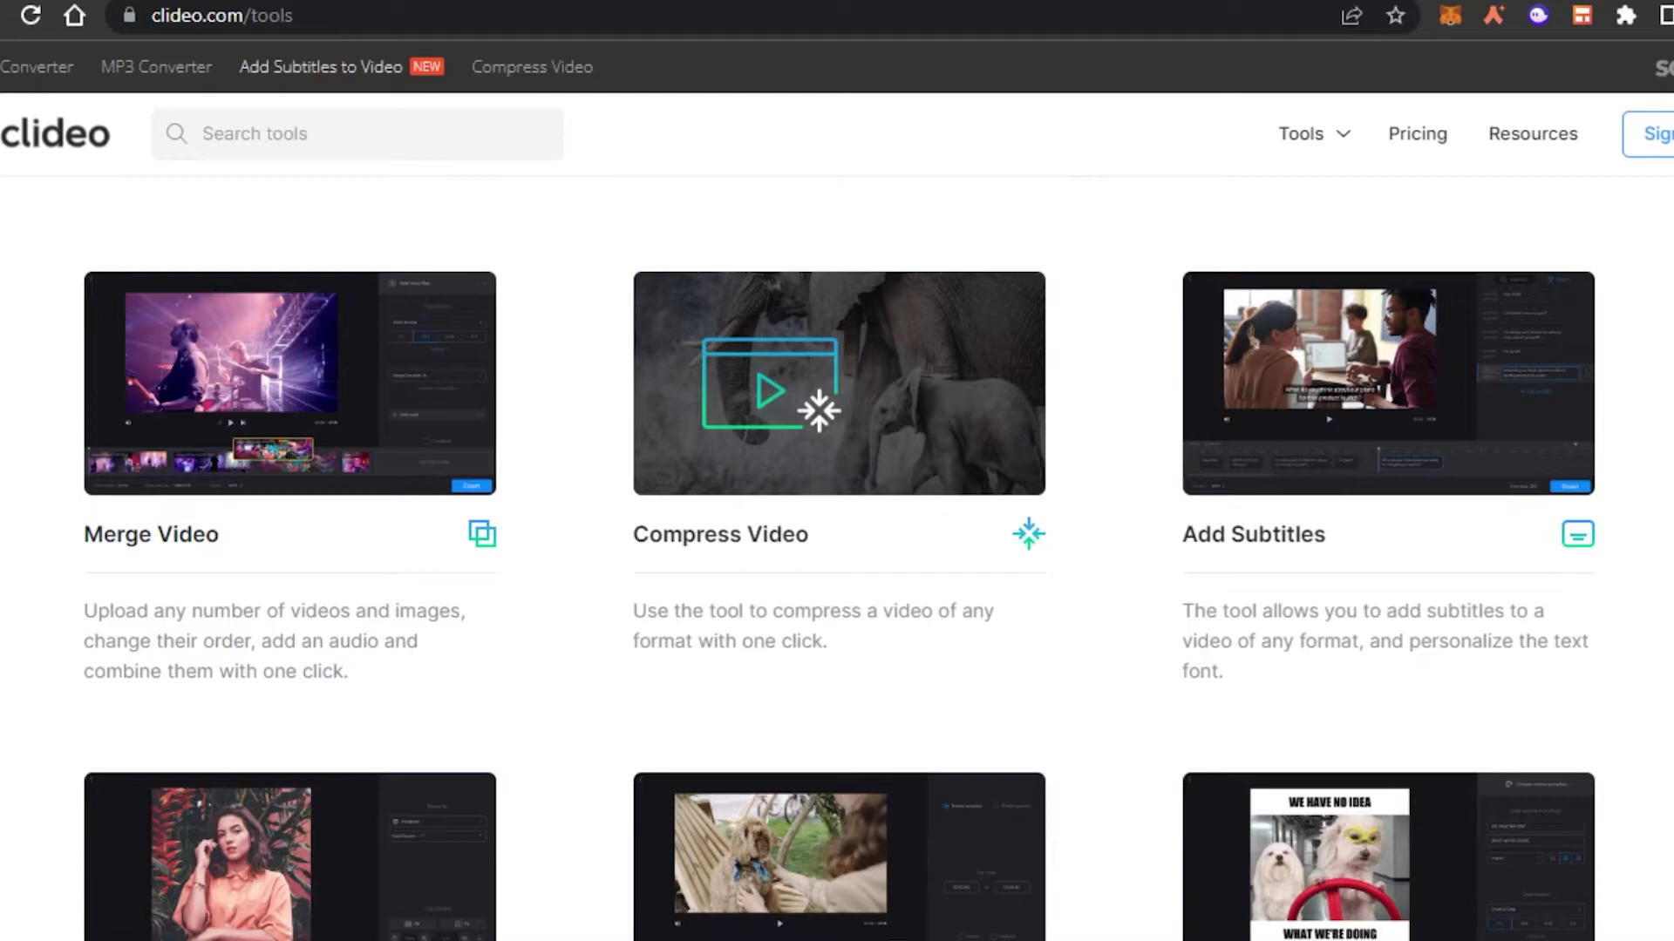
scroll(837, 524, down, 2)
scroll(837, 524, up, 2)
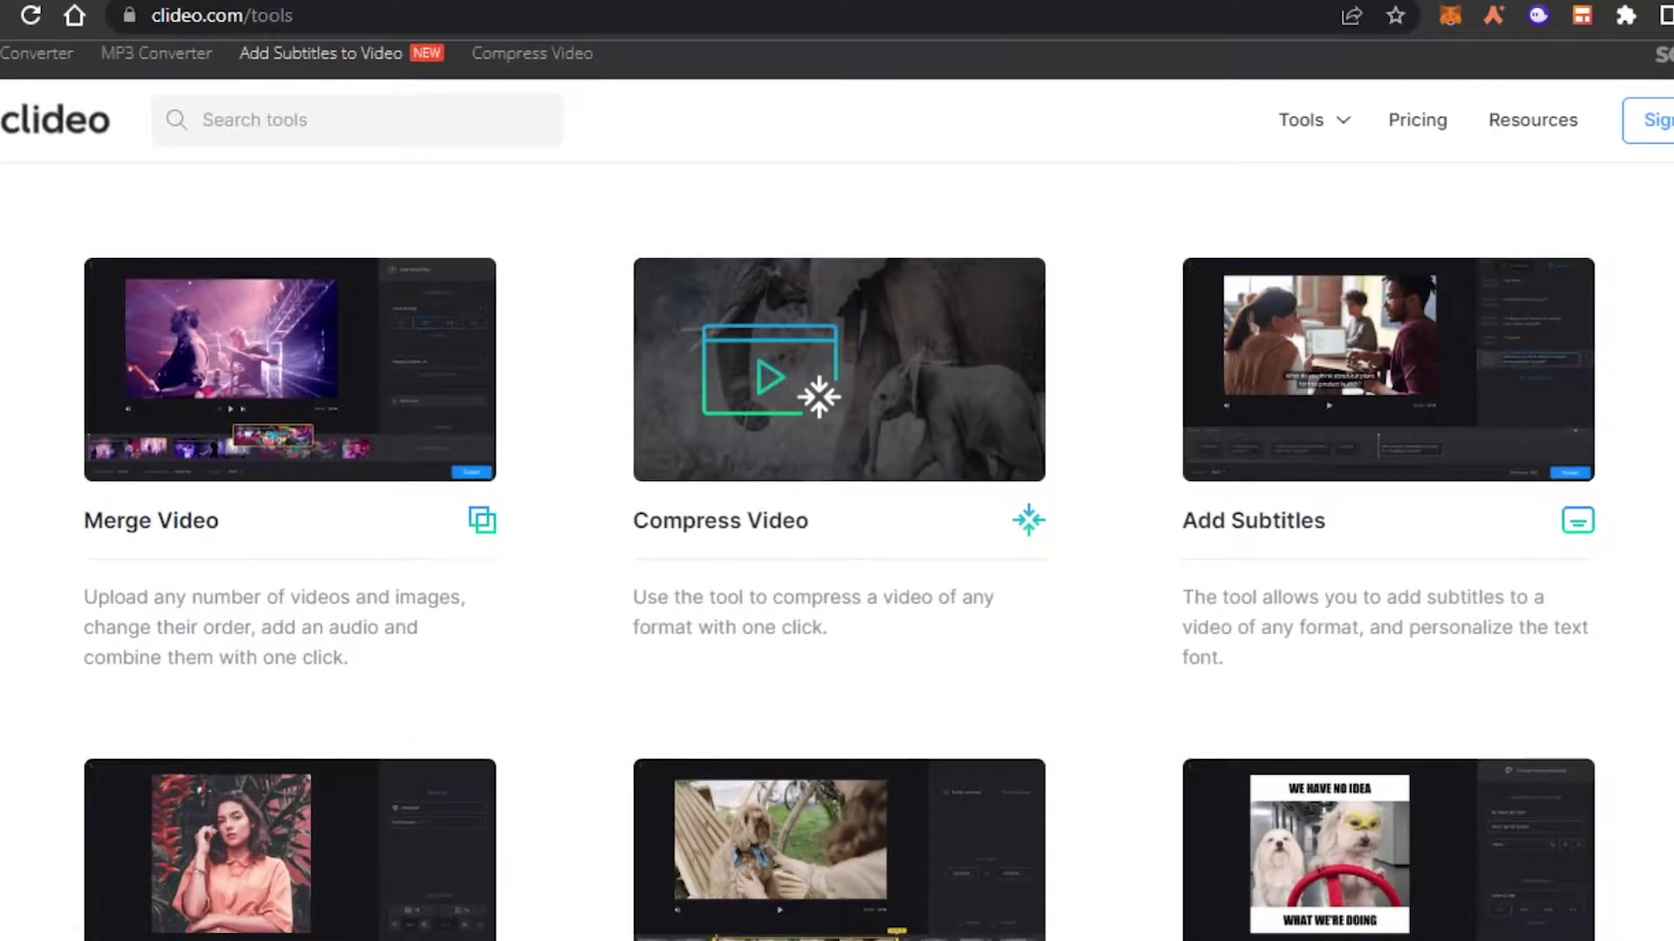
scroll(1386, 602, down, 3)
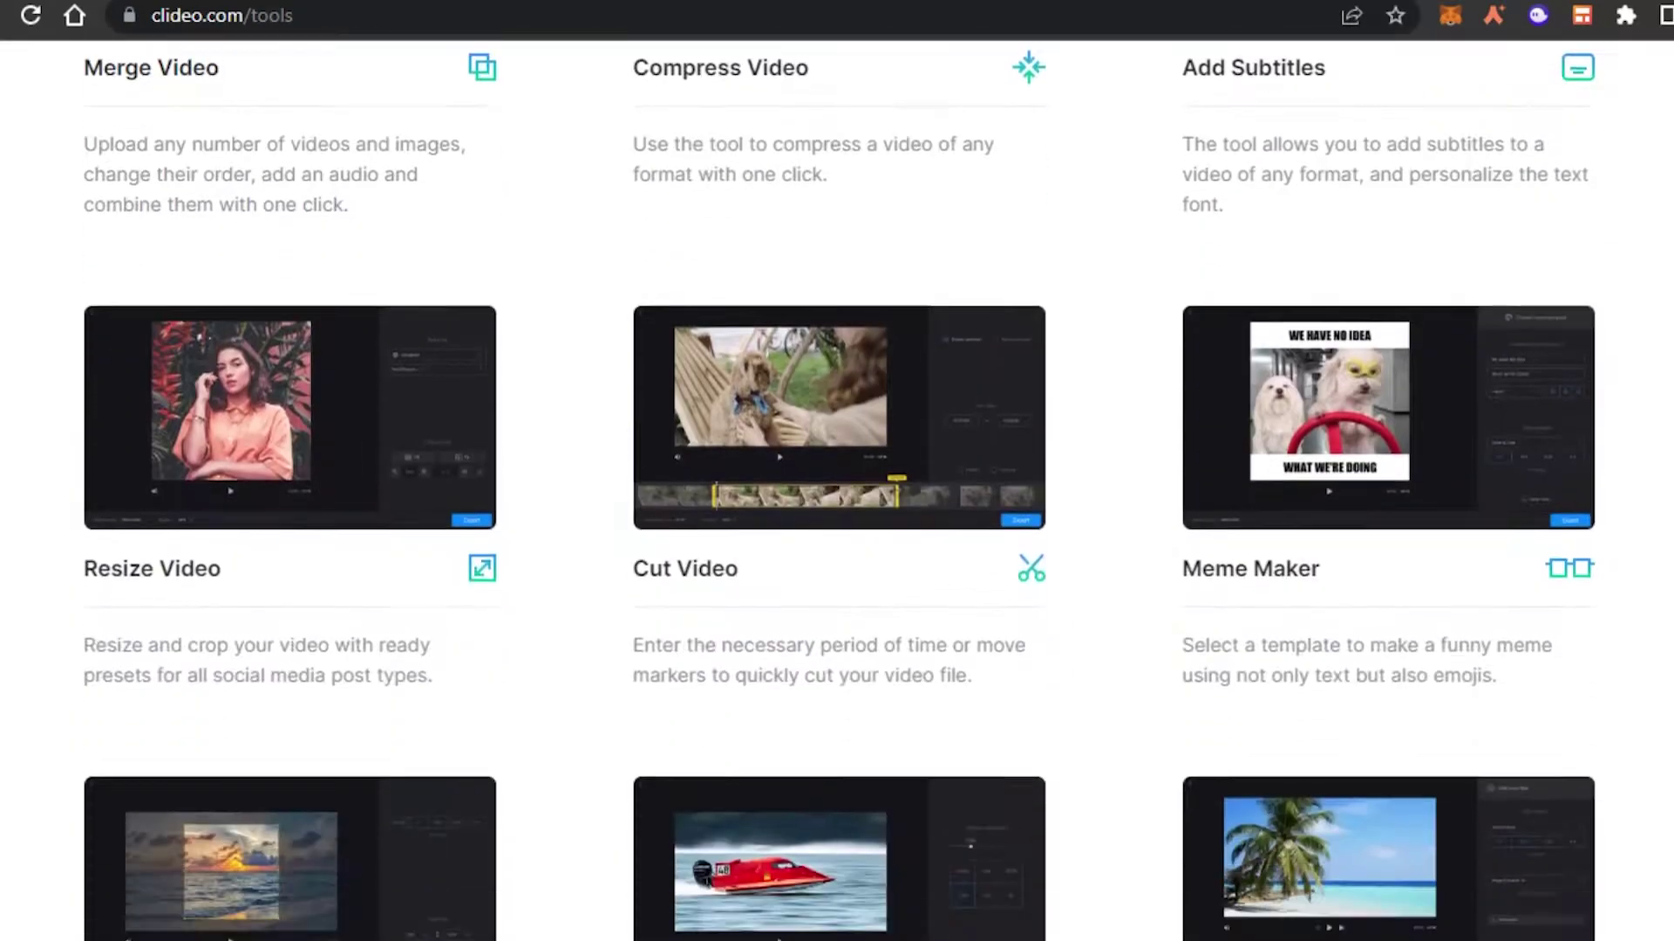
scroll(836, 524, down, 5)
scroll(837, 524, down, 4)
scroll(837, 524, down, 3)
scroll(837, 524, down, 3)
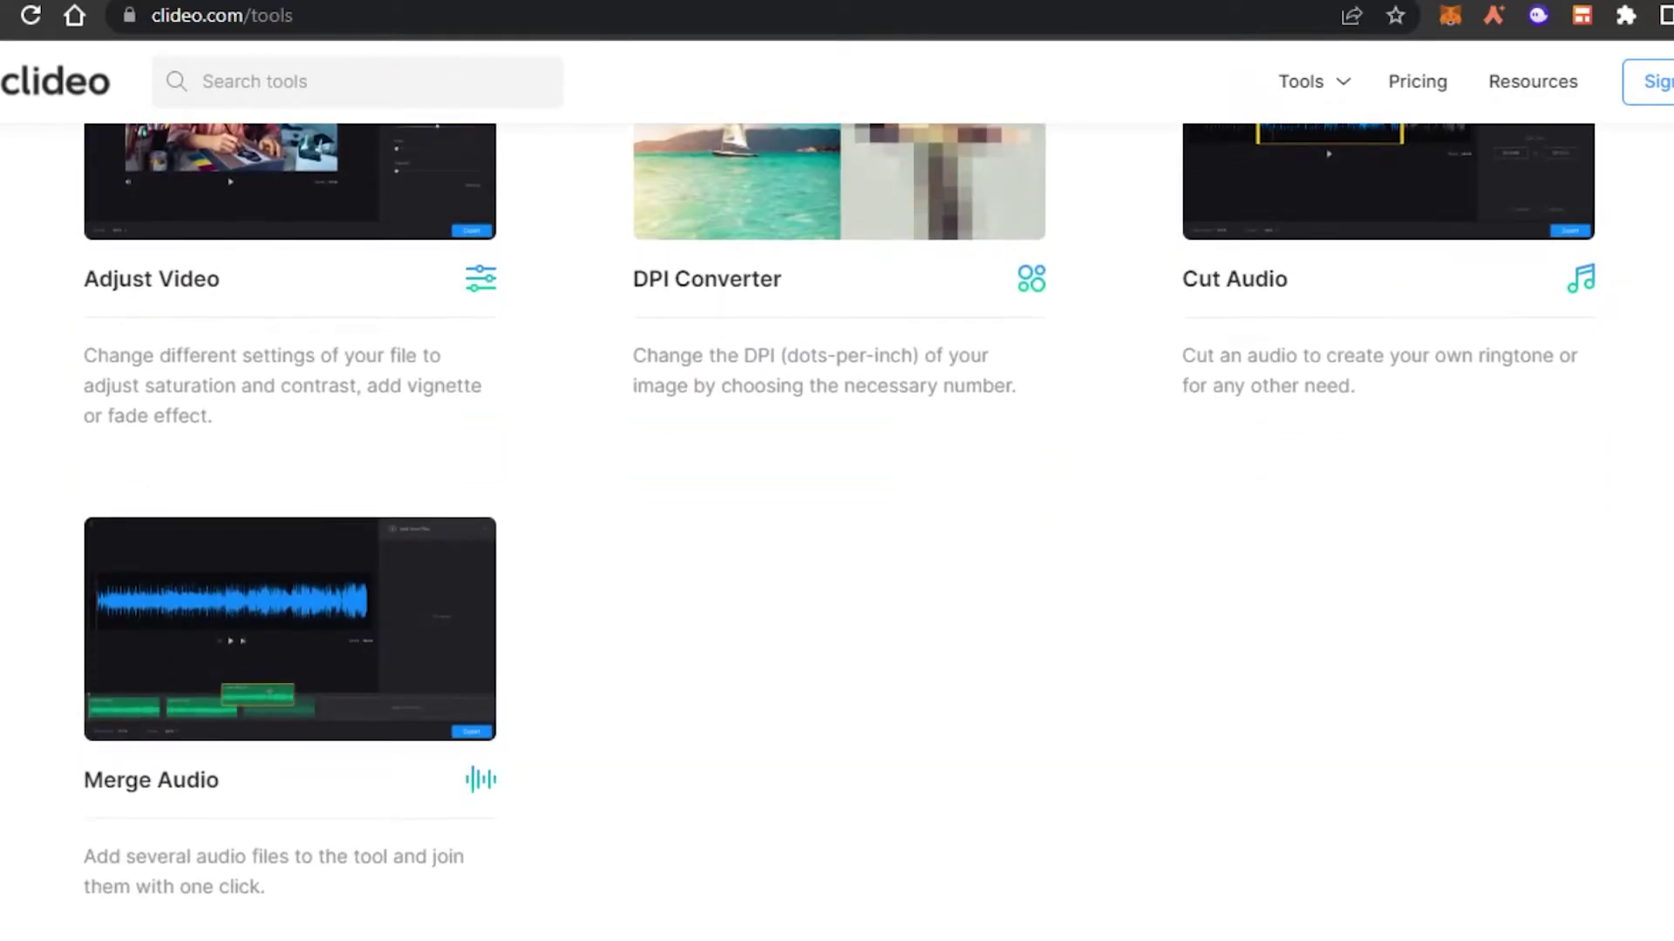
scroll(836, 523, up, 5)
scroll(838, 523, up, 3)
scroll(837, 524, up, 3)
scroll(837, 523, up, 2)
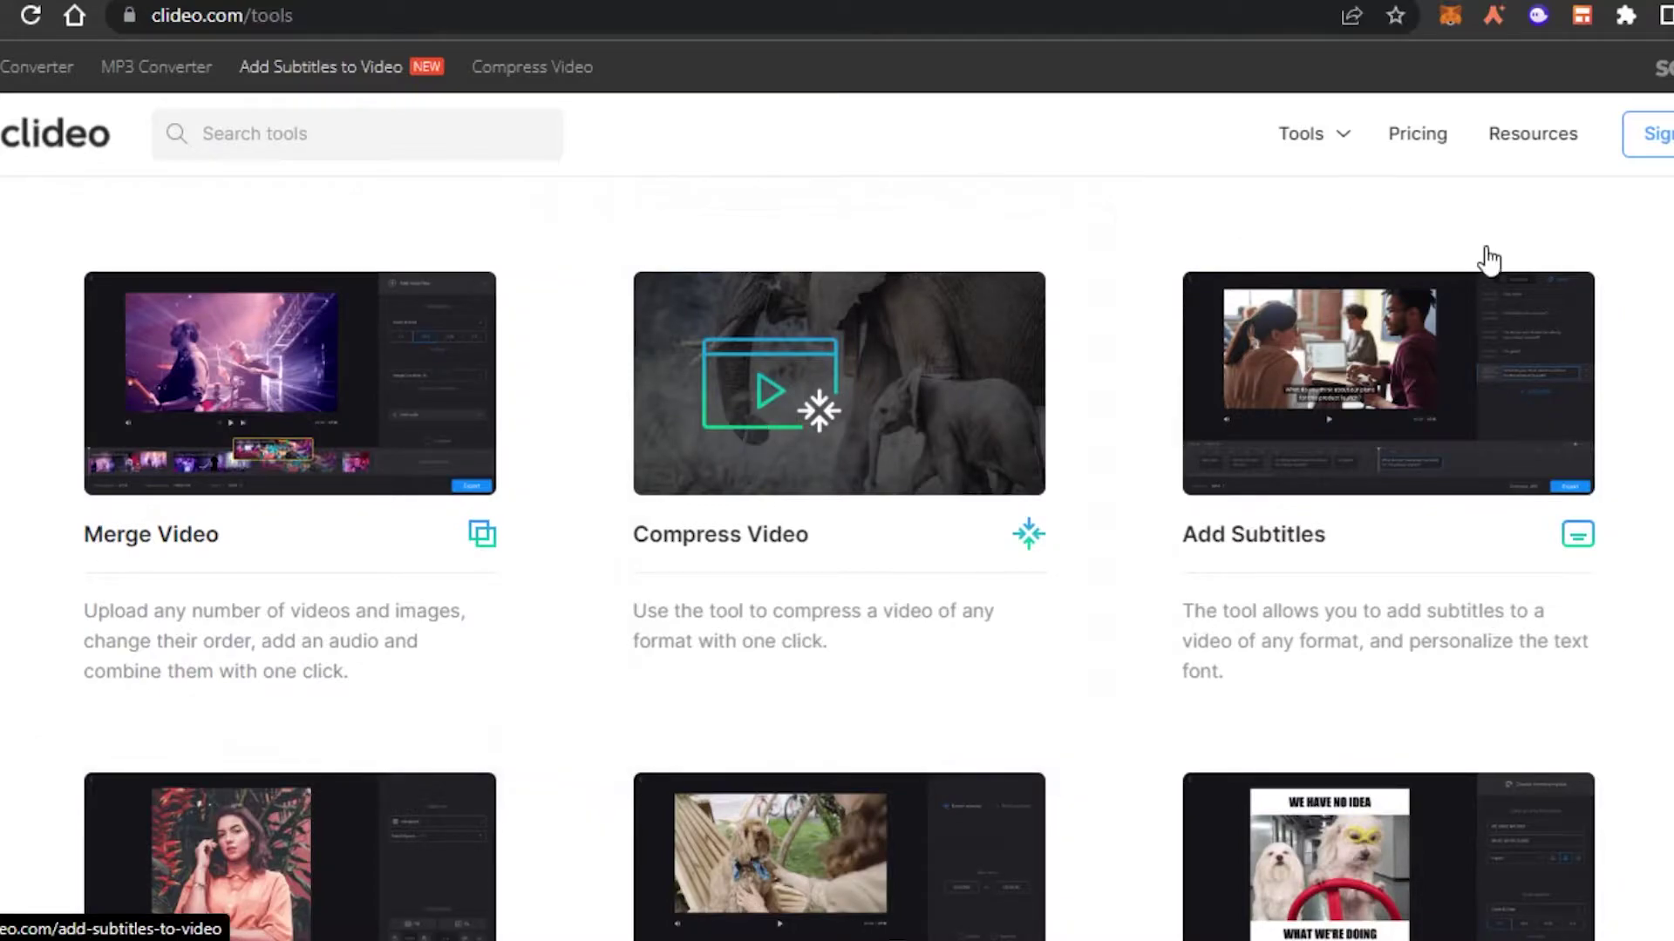
scroll(1492, 263, down, 5)
scroll(1490, 262, down, 3)
scroll(837, 523, down, 3)
scroll(838, 524, up, 4)
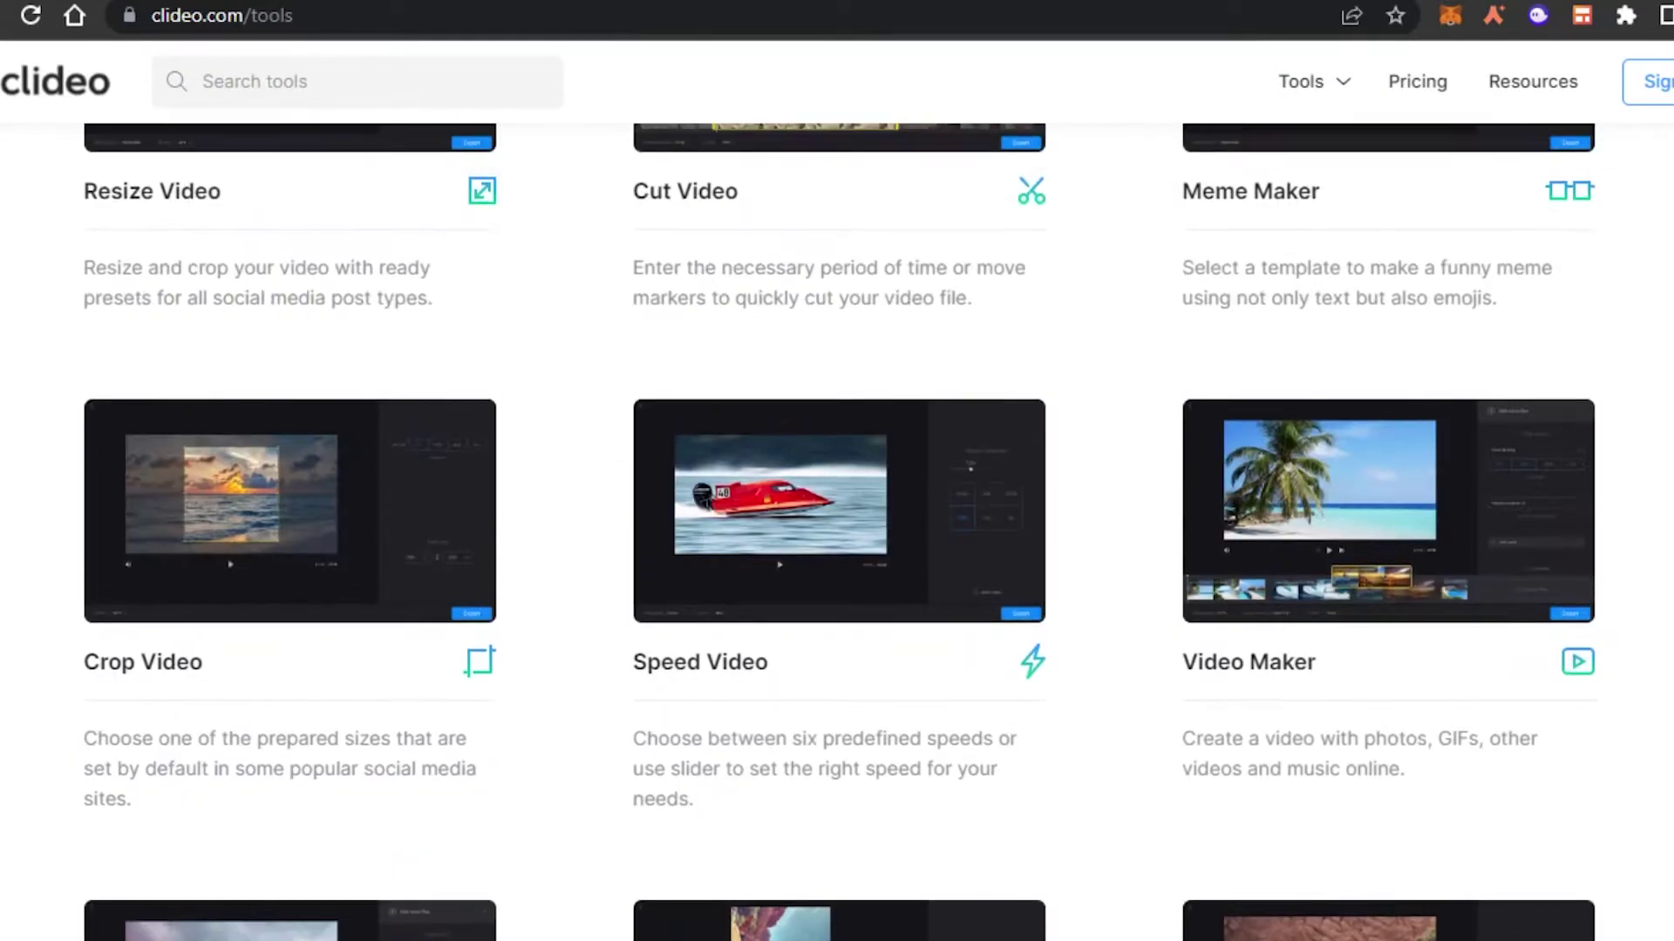
scroll(837, 523, up, 1)
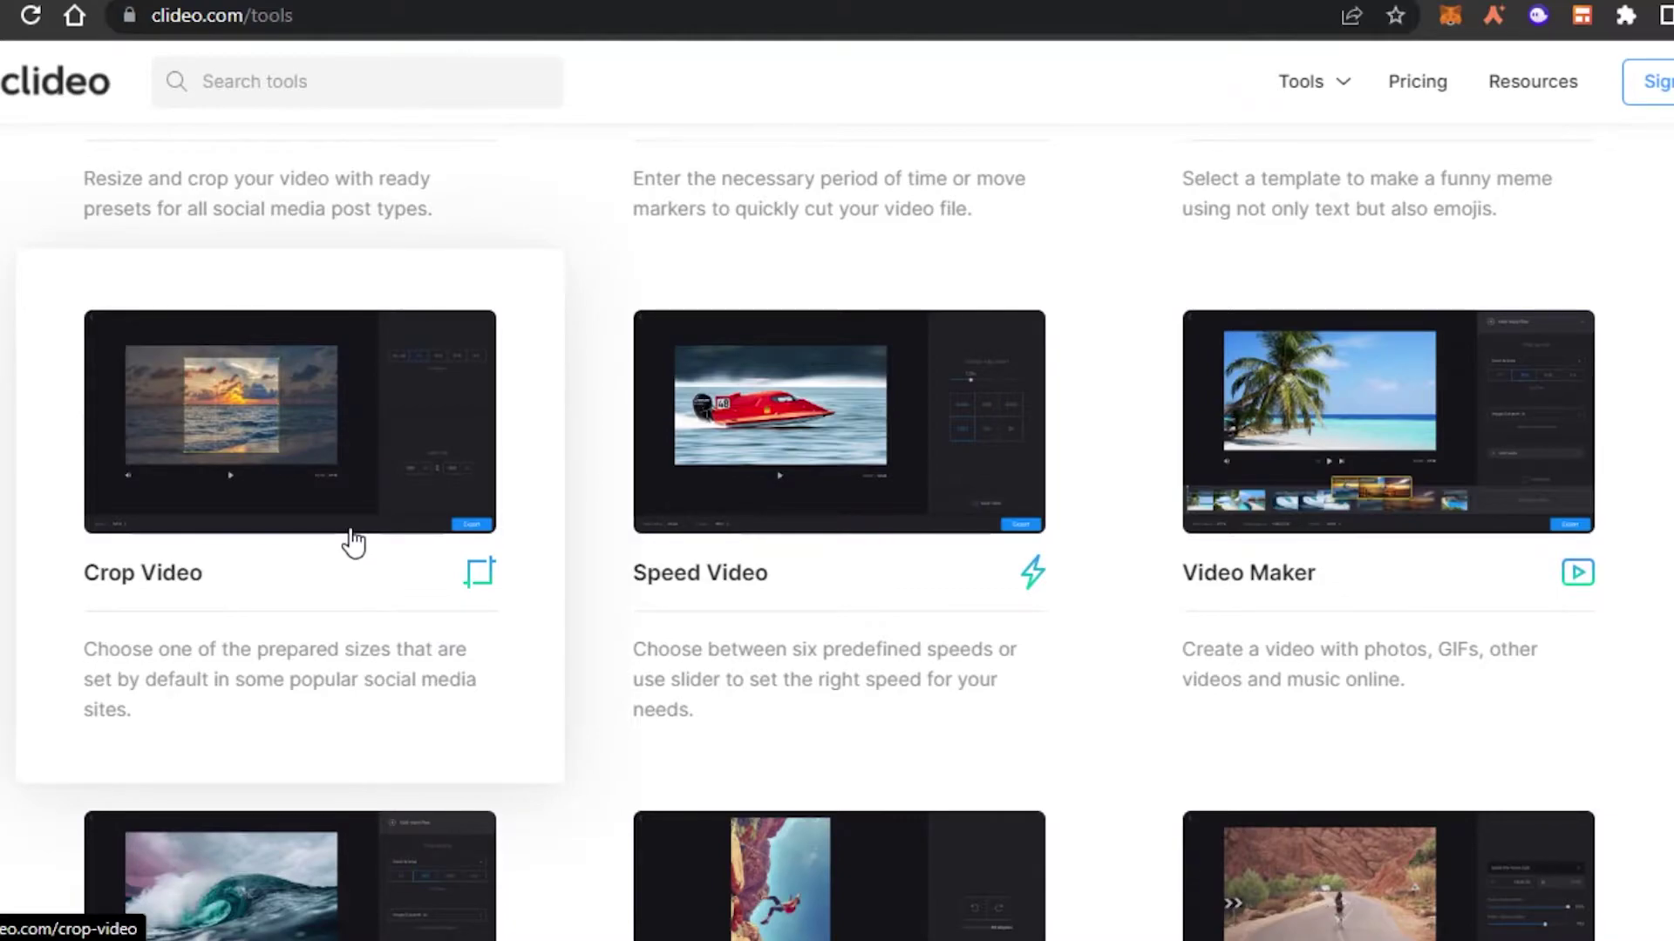
- Open Crop Video and upload the portrait running-woman video file
click(112, 594)
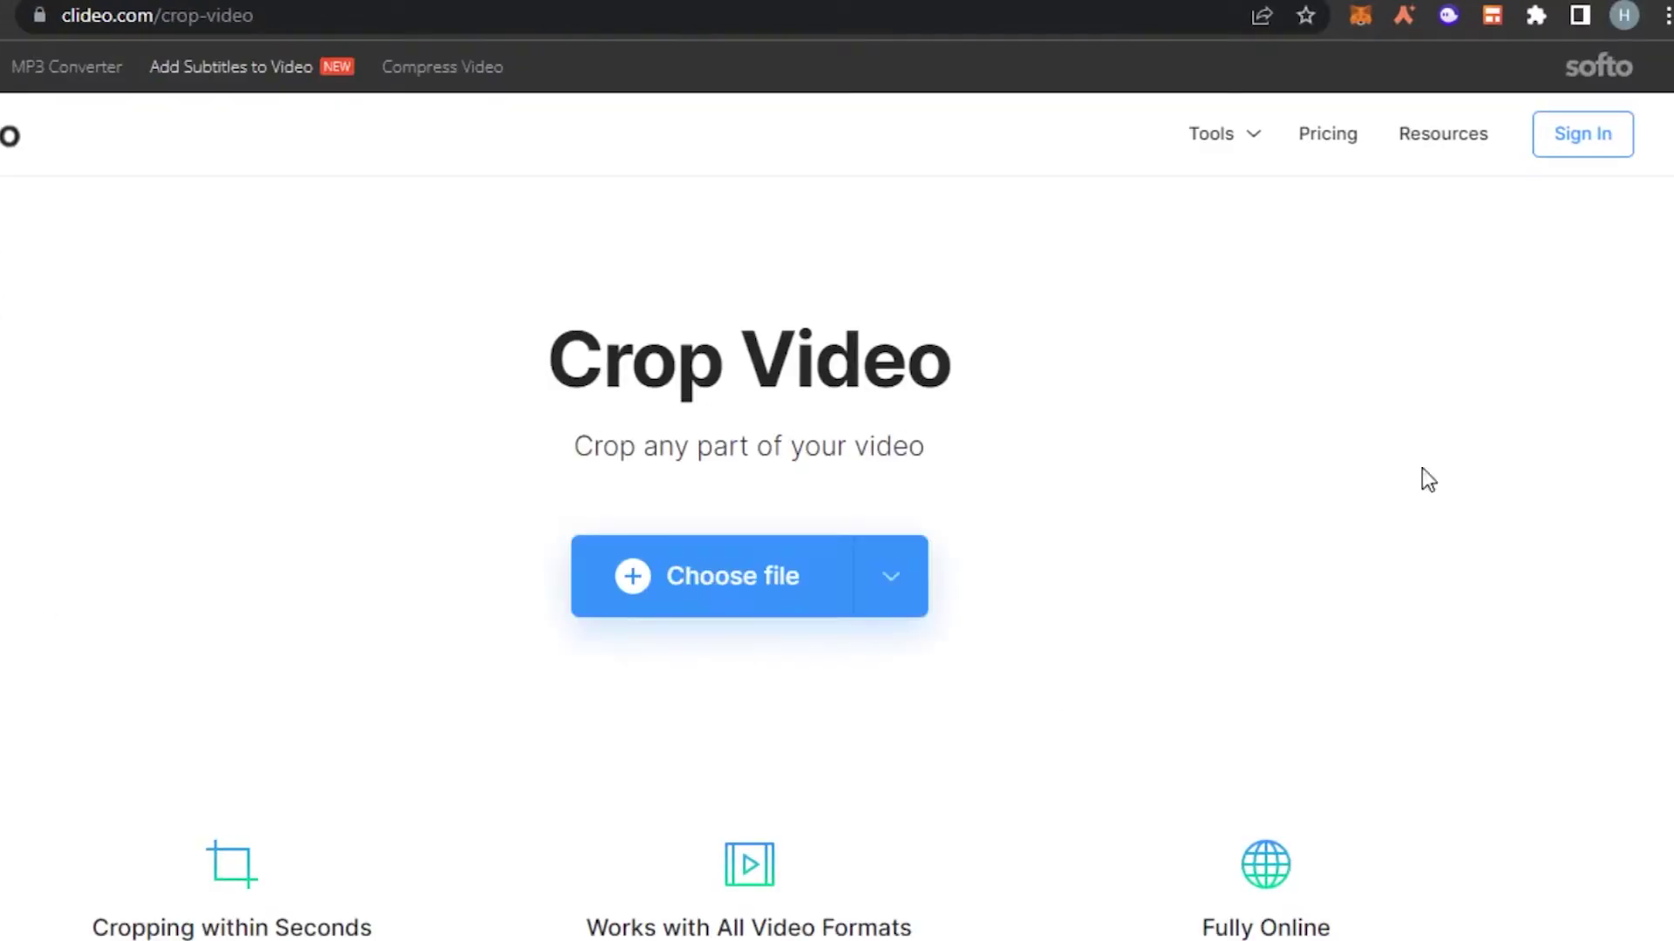
click(707, 579)
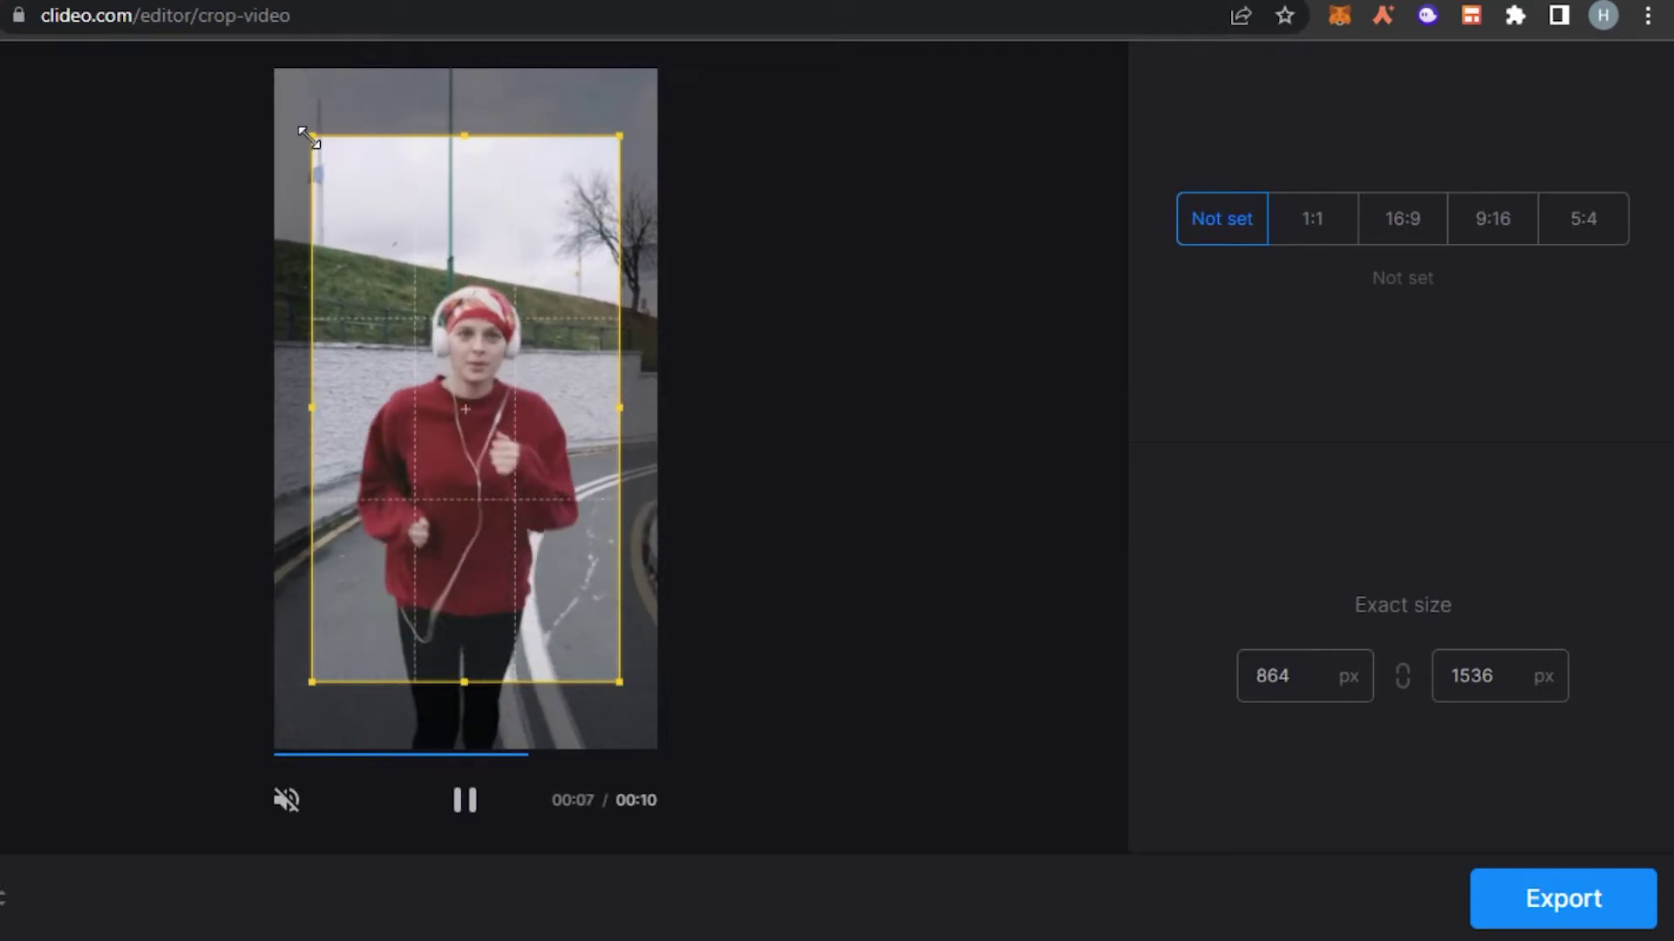
- Resize the crop frame by its corners to tighten it around the runner
mouse_move(310, 135)
mouse_down()
mouse_move(315, 123)
mouse_move(300, 174)
mouse_move(435, 530)
mouse_up()
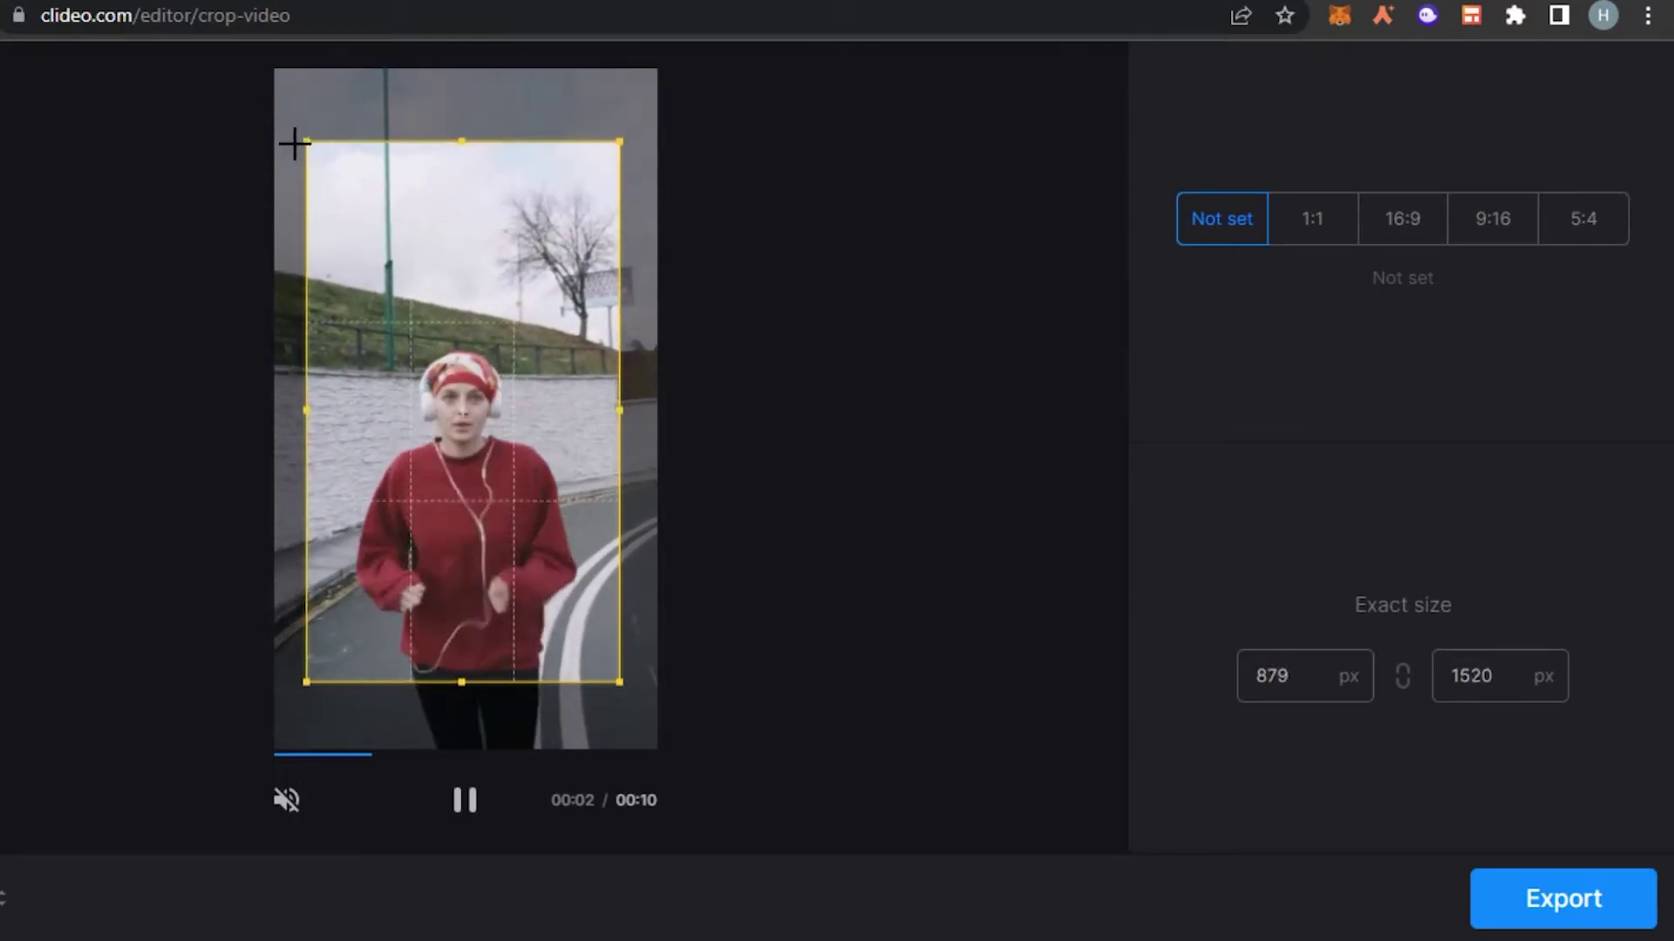
drag(327, 249)
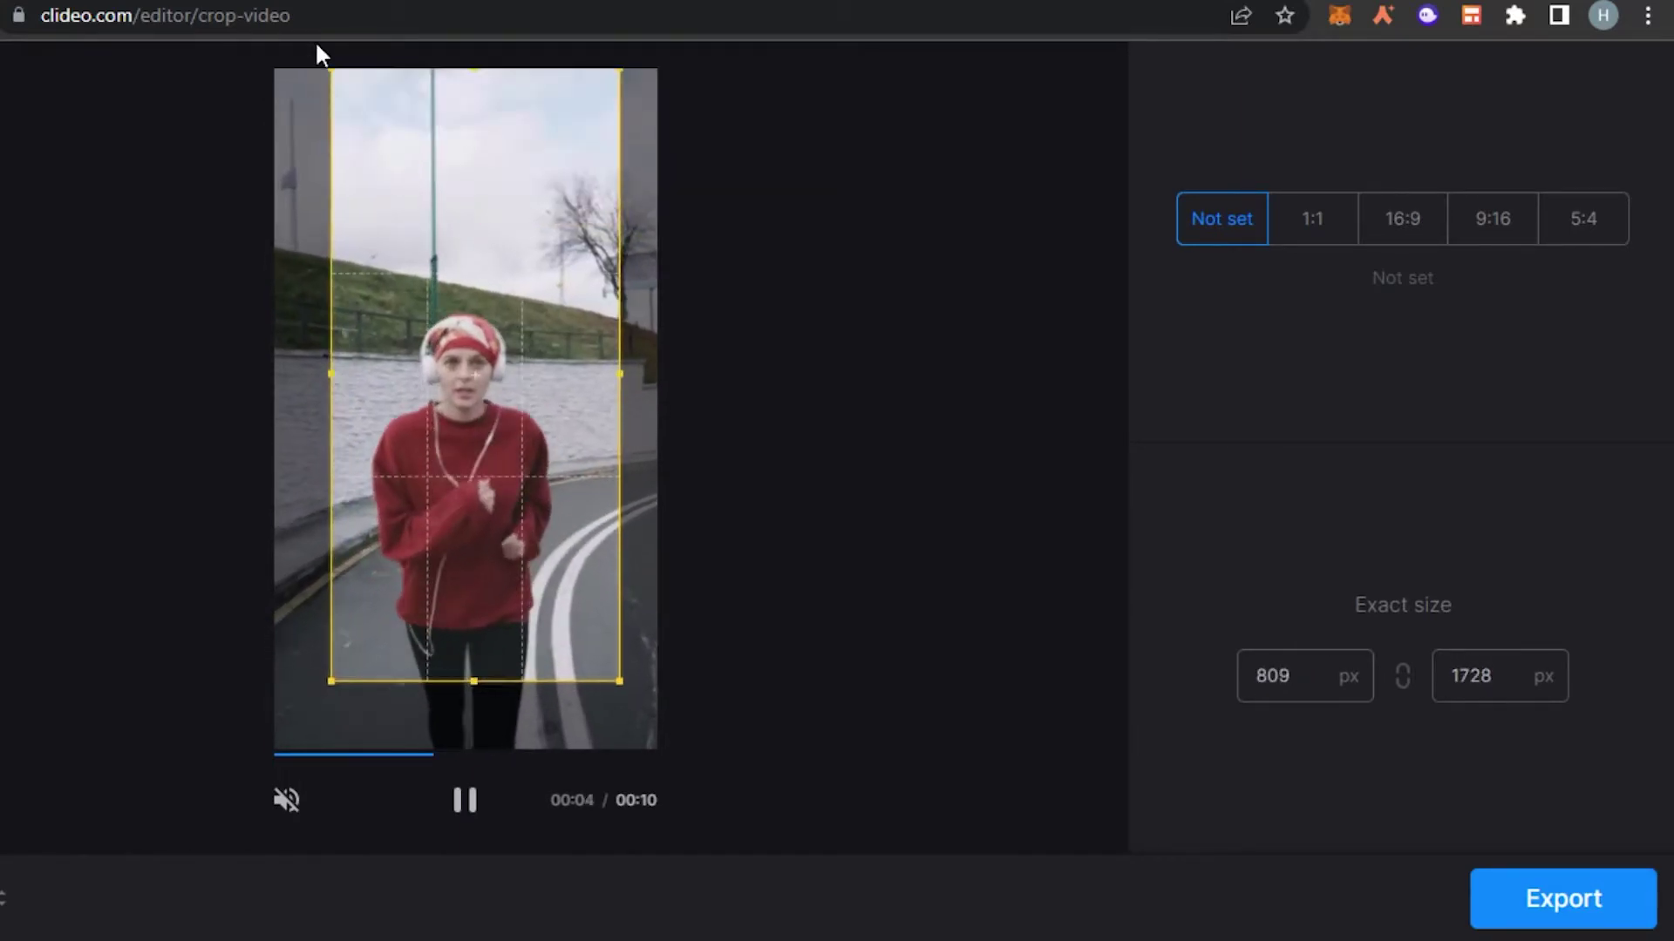
drag(292, 251, 376, 277)
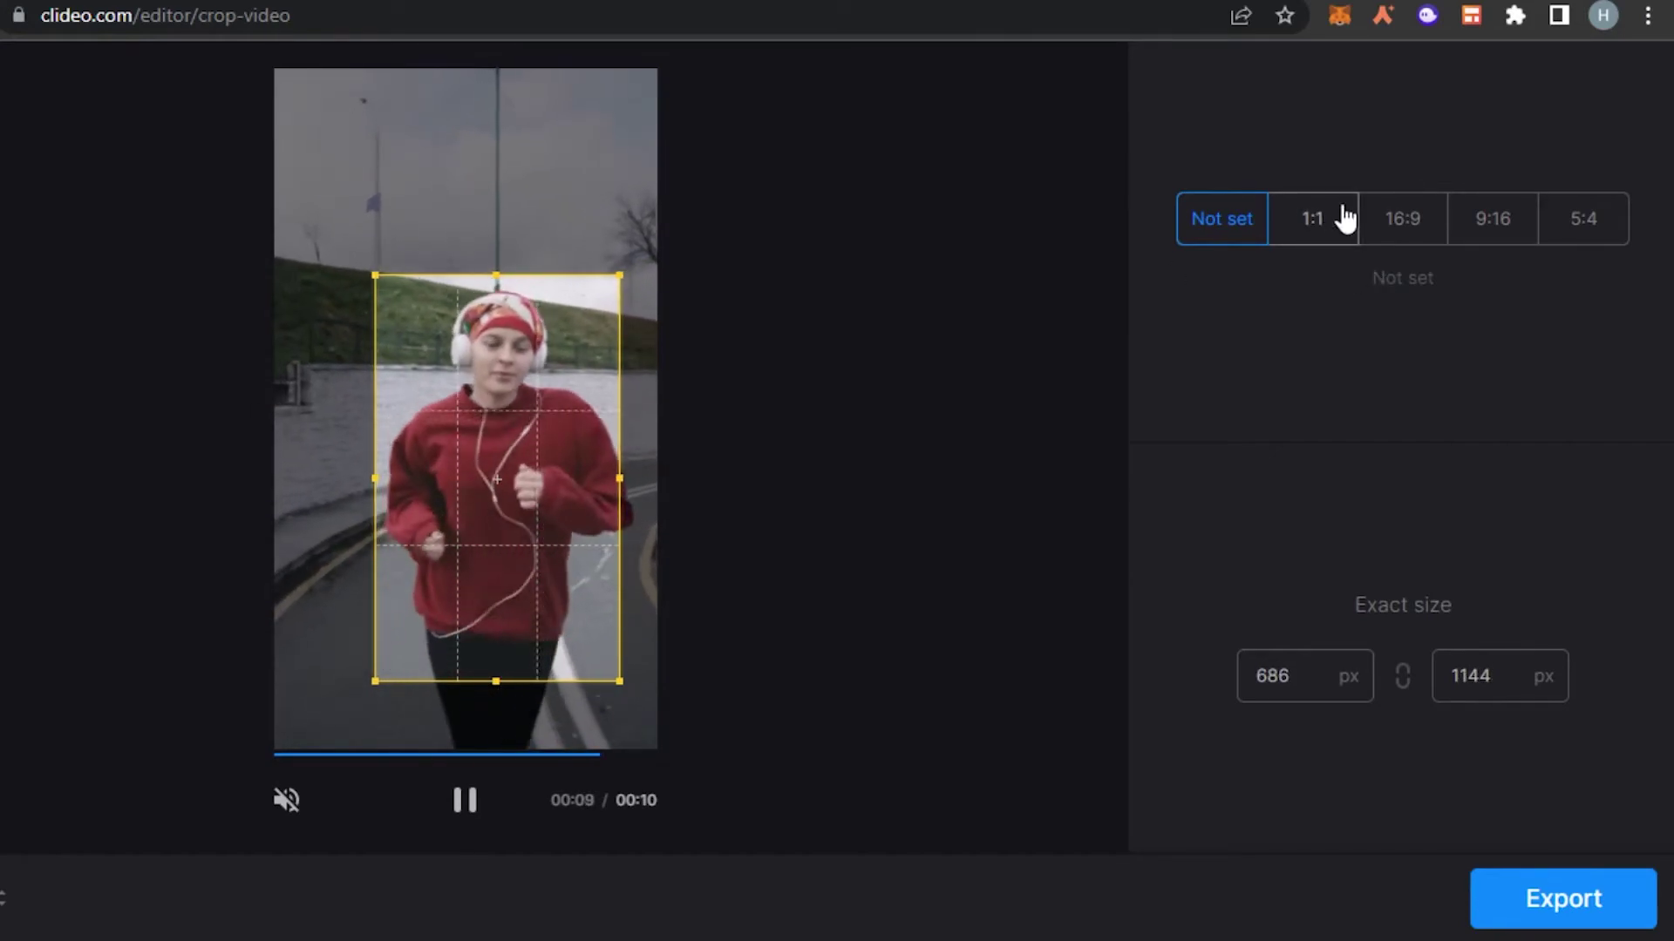
- Try the 1:1, 16:9, 9:16 and 5:4 presets, then frame the runner freely at about 920×1614
click(1315, 216)
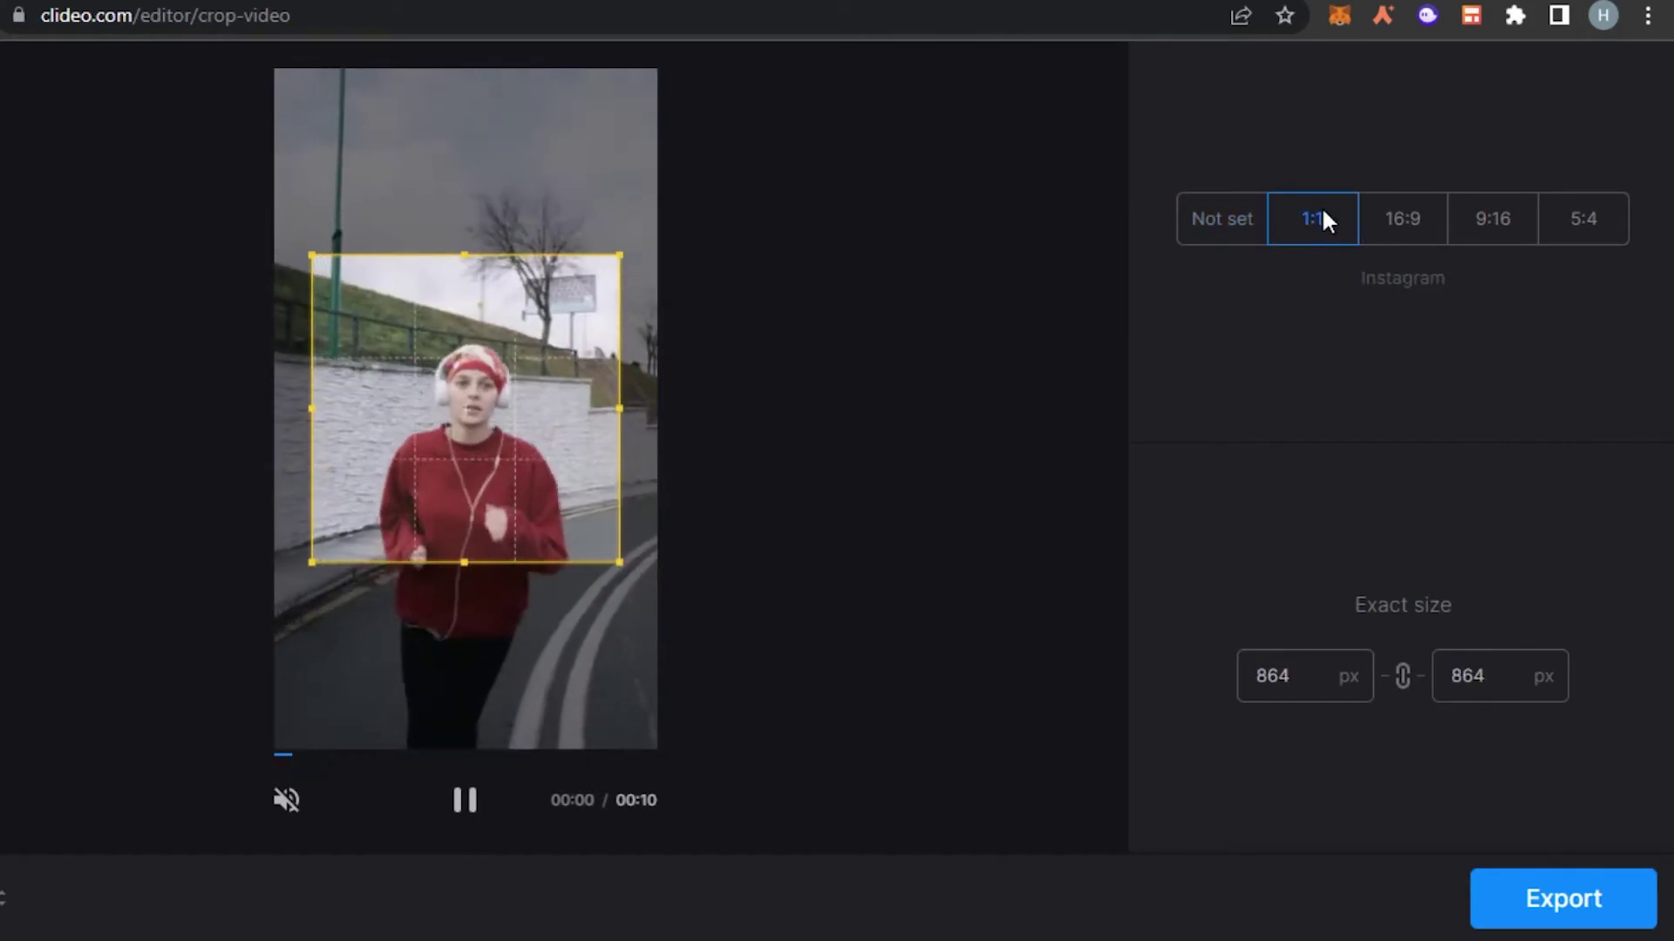
click(1426, 218)
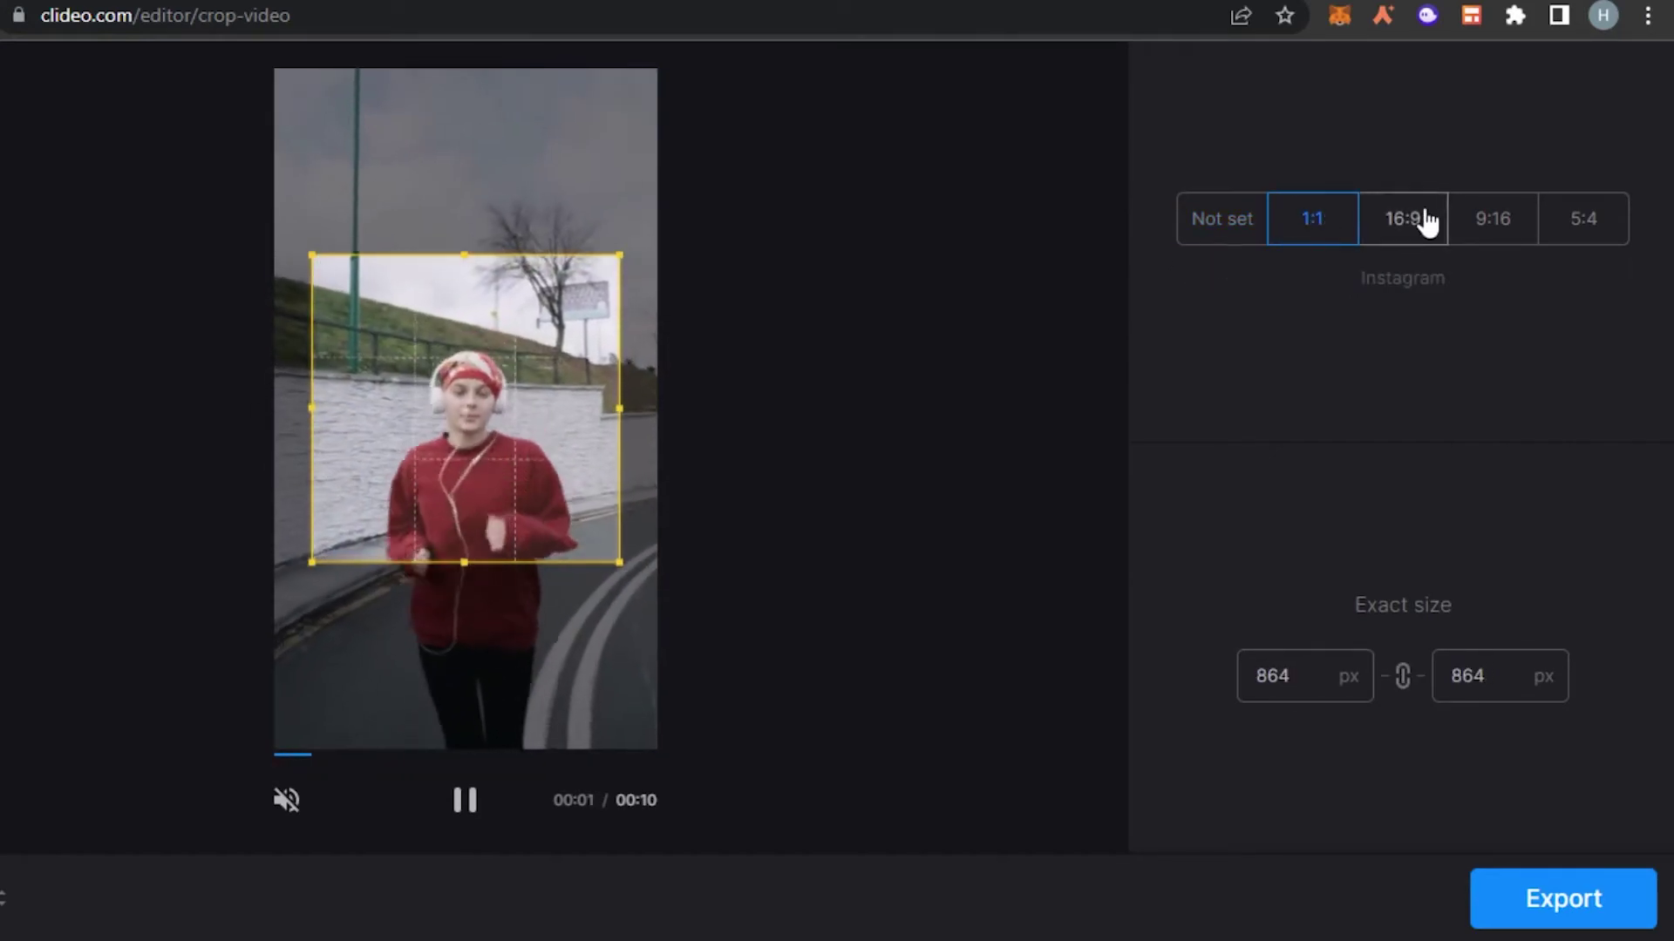
click(1493, 218)
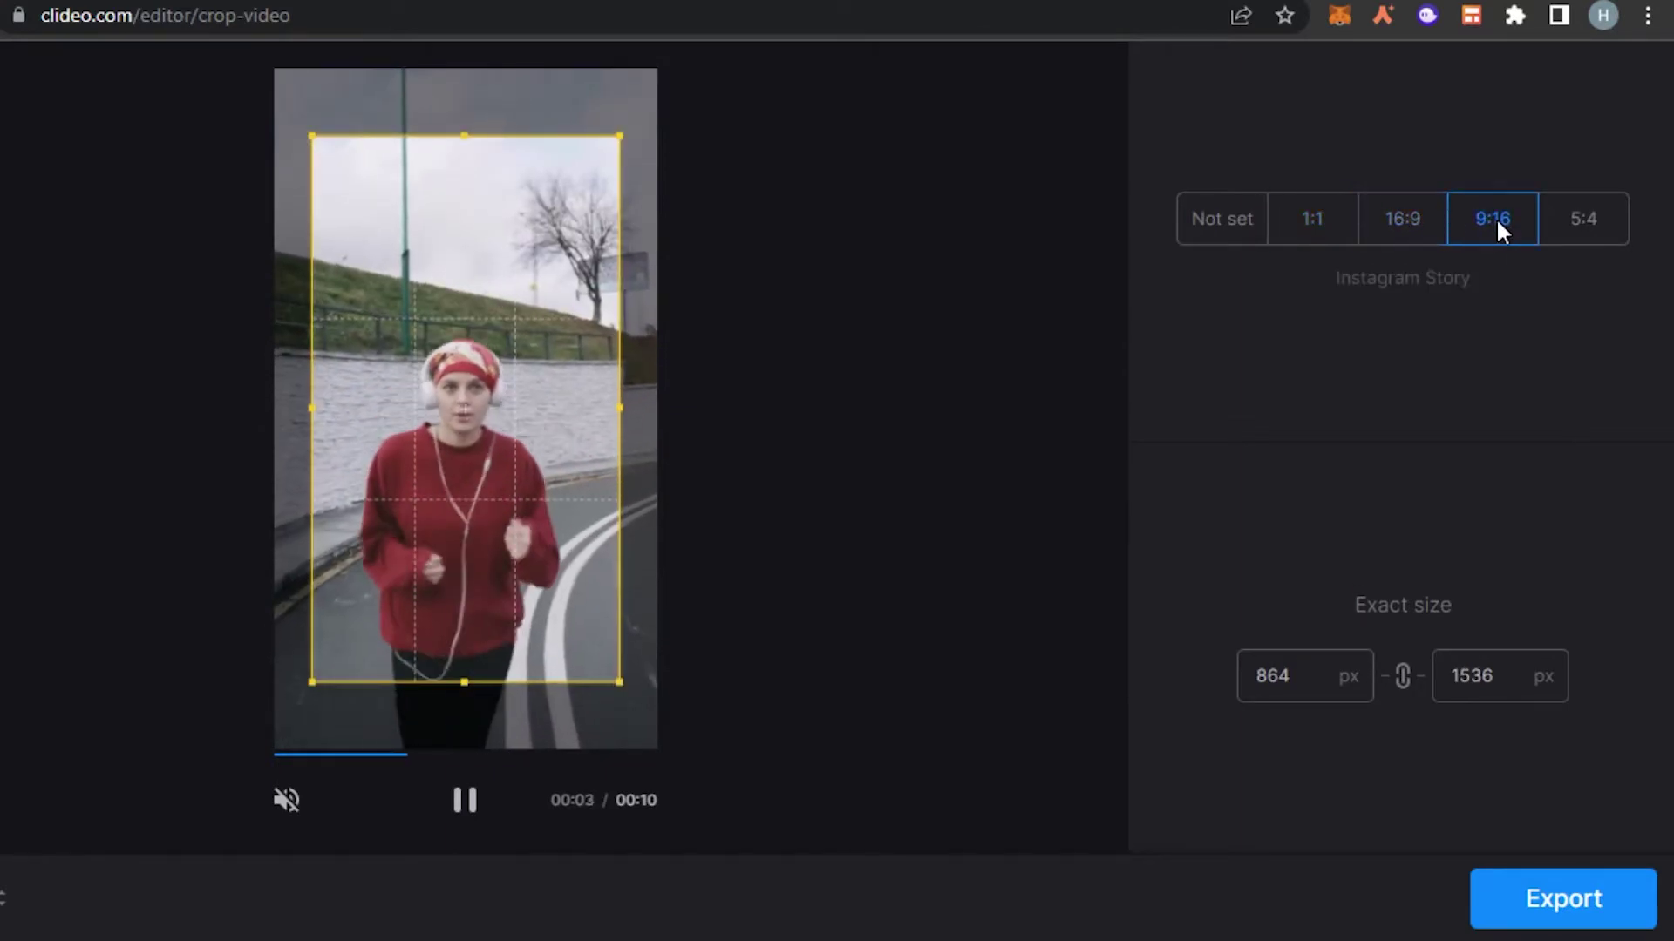
click(1583, 218)
click(1204, 230)
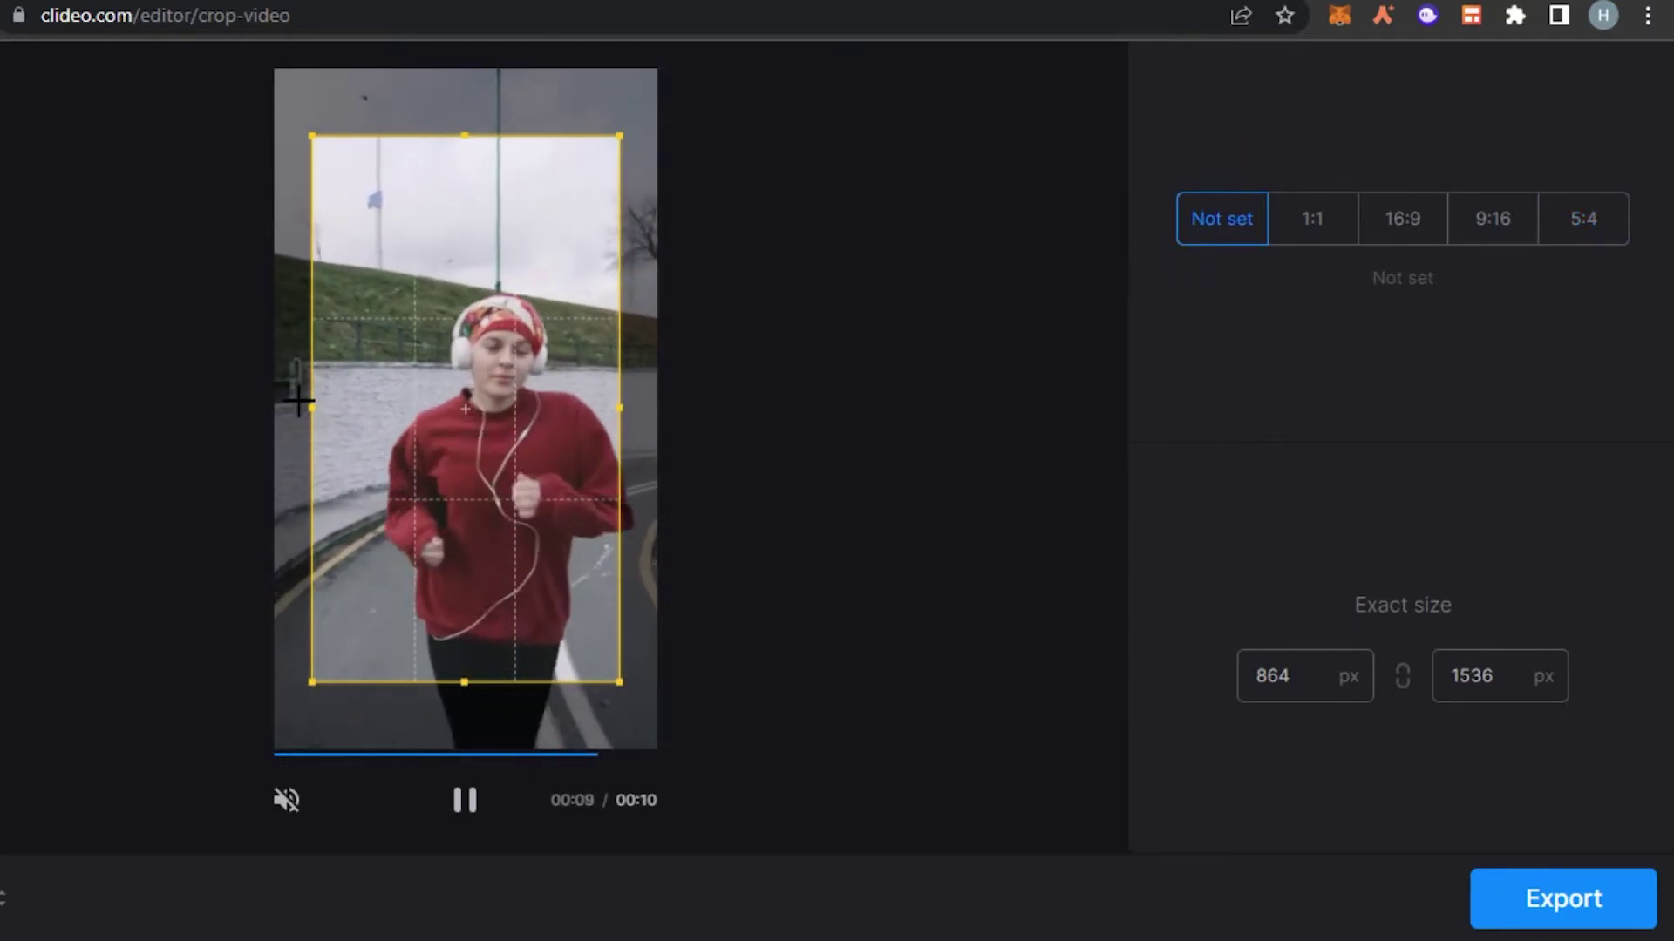
mouse_move(311, 412)
mouse_down()
mouse_move(511, 422)
mouse_move(304, 444)
mouse_move(293, 412)
mouse_up()
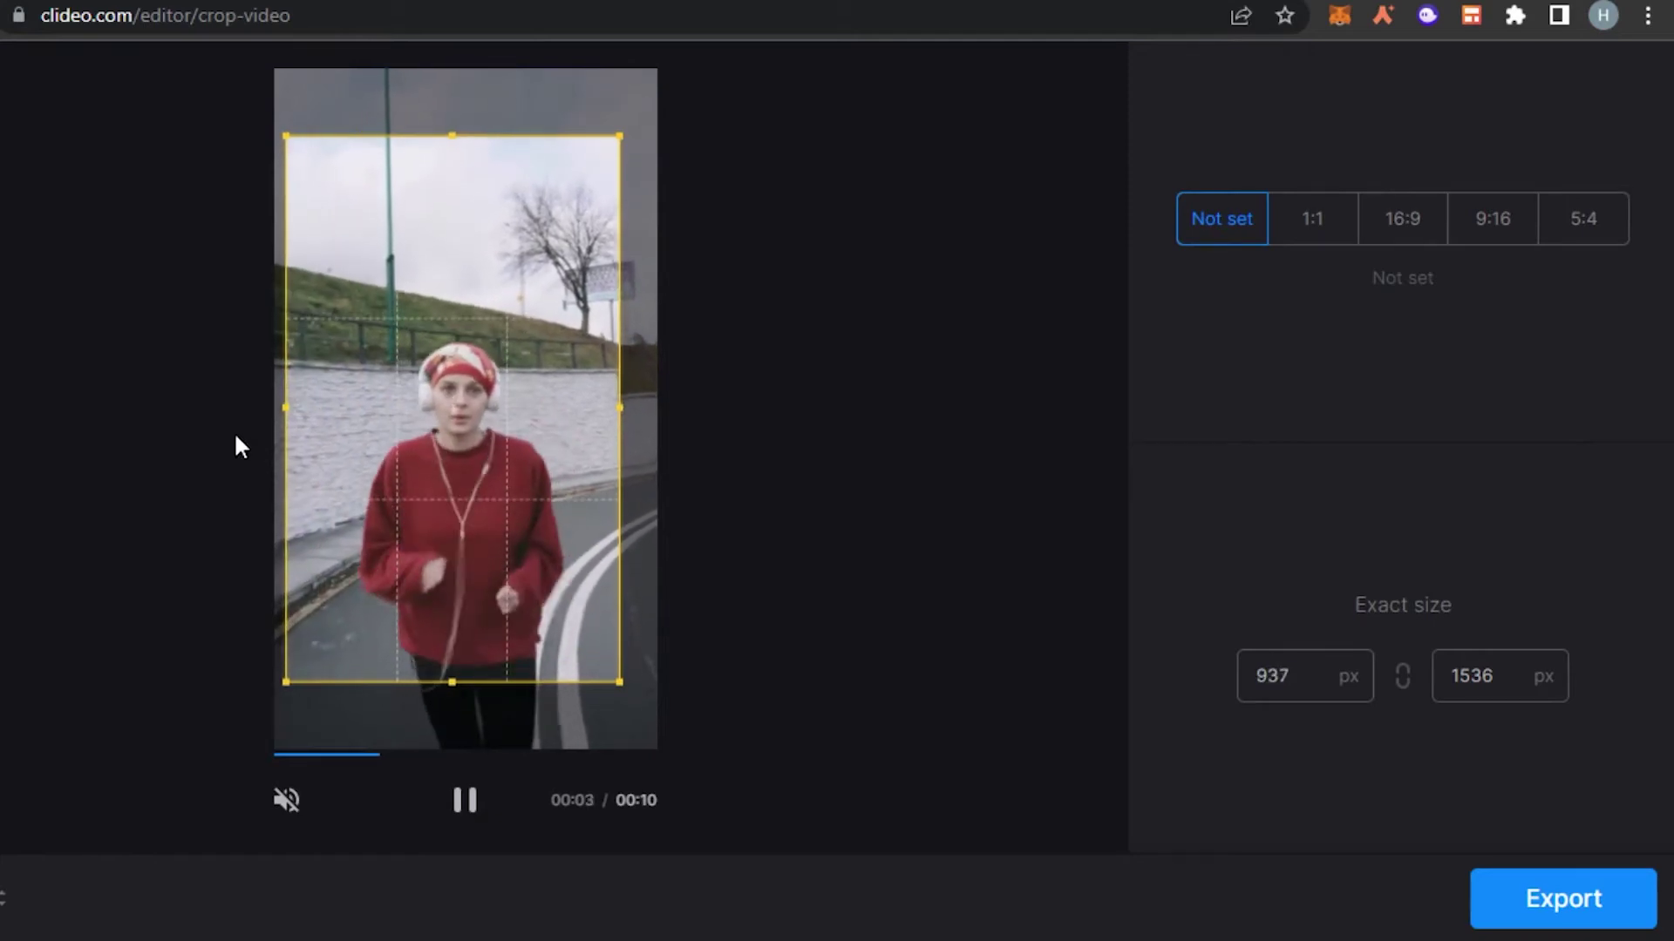
mouse_move(439, 156)
mouse_down()
mouse_move(455, 210)
mouse_move(453, 177)
mouse_up()
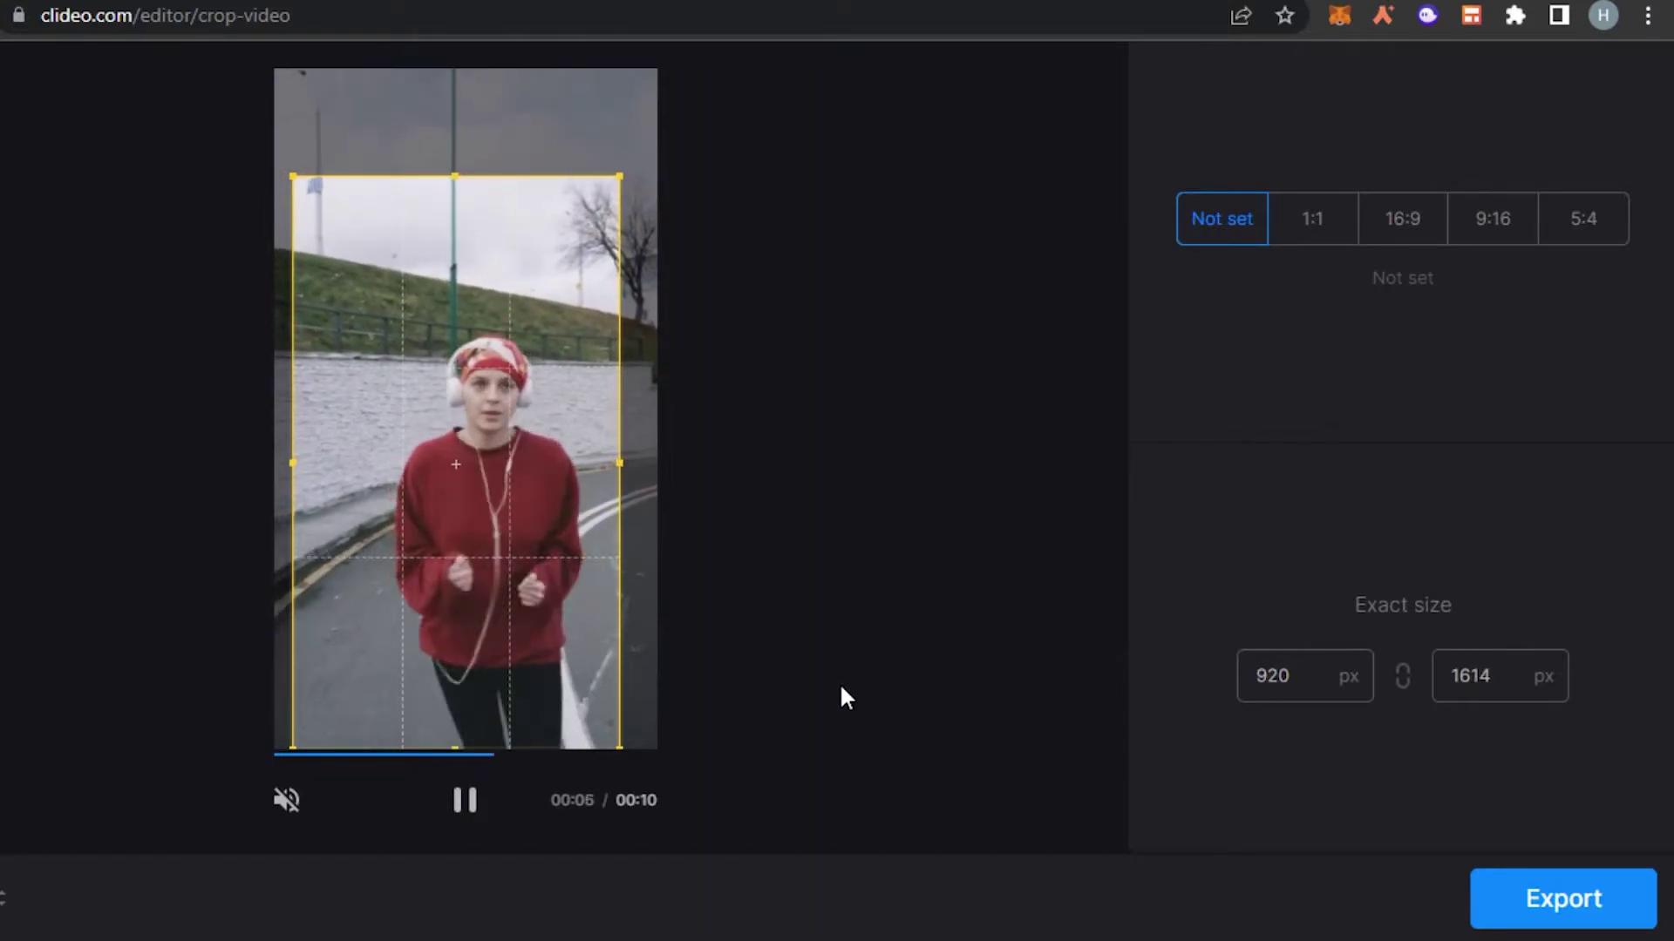
- Export the cropped video, then play and pause the finished preview
click(1562, 897)
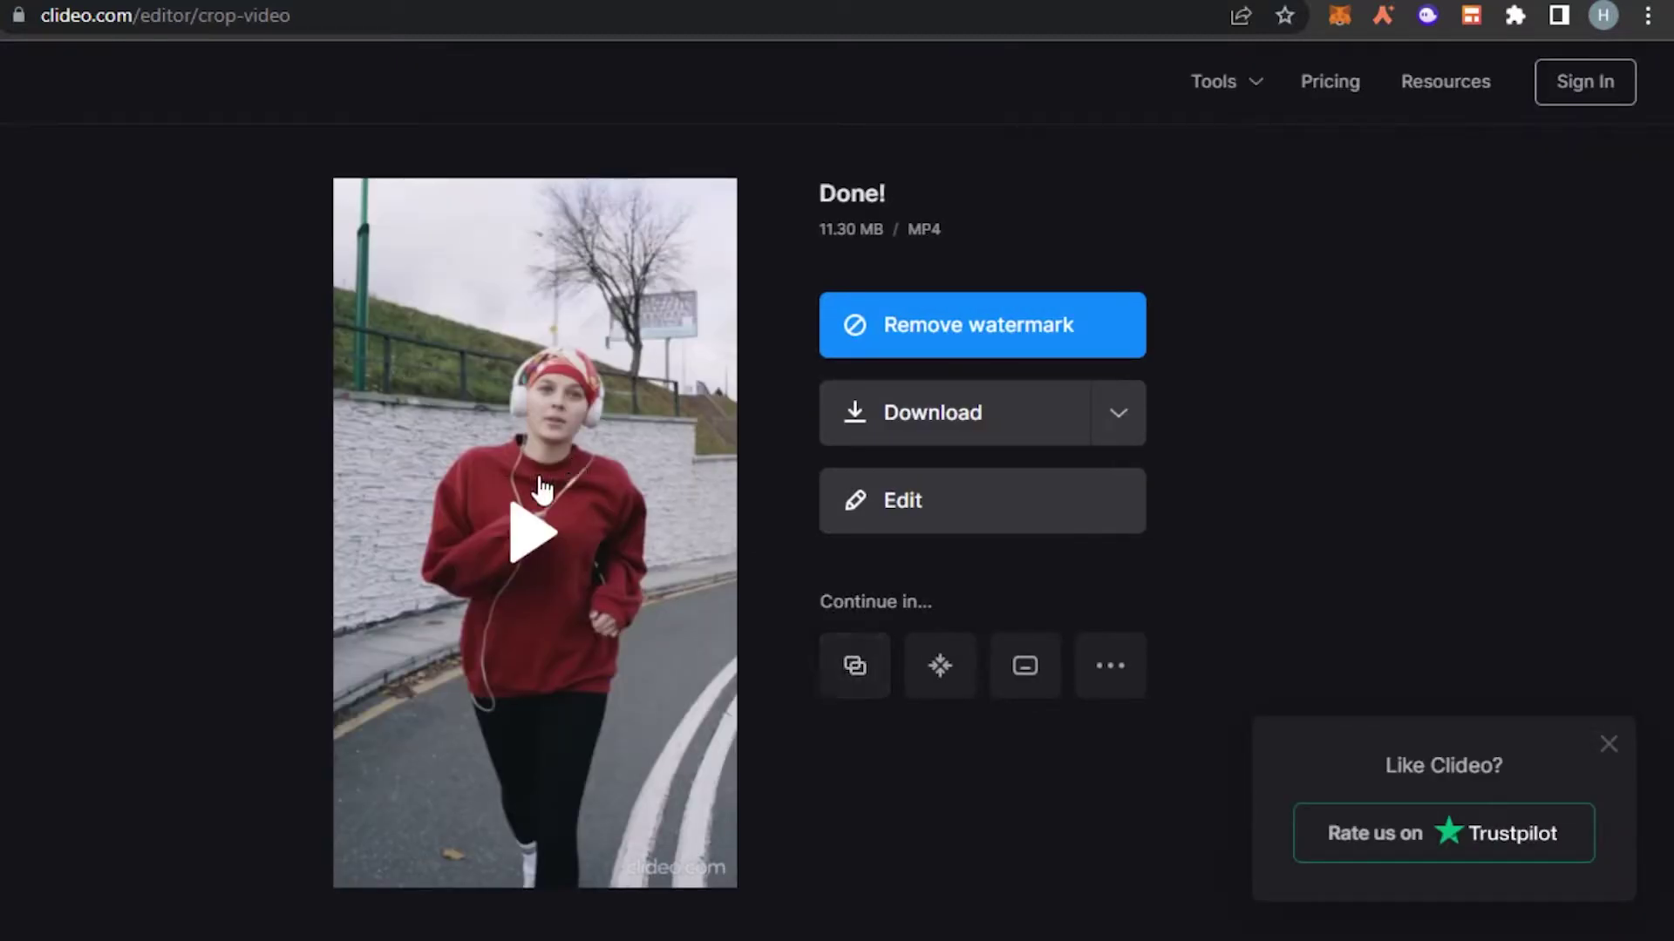
click(537, 534)
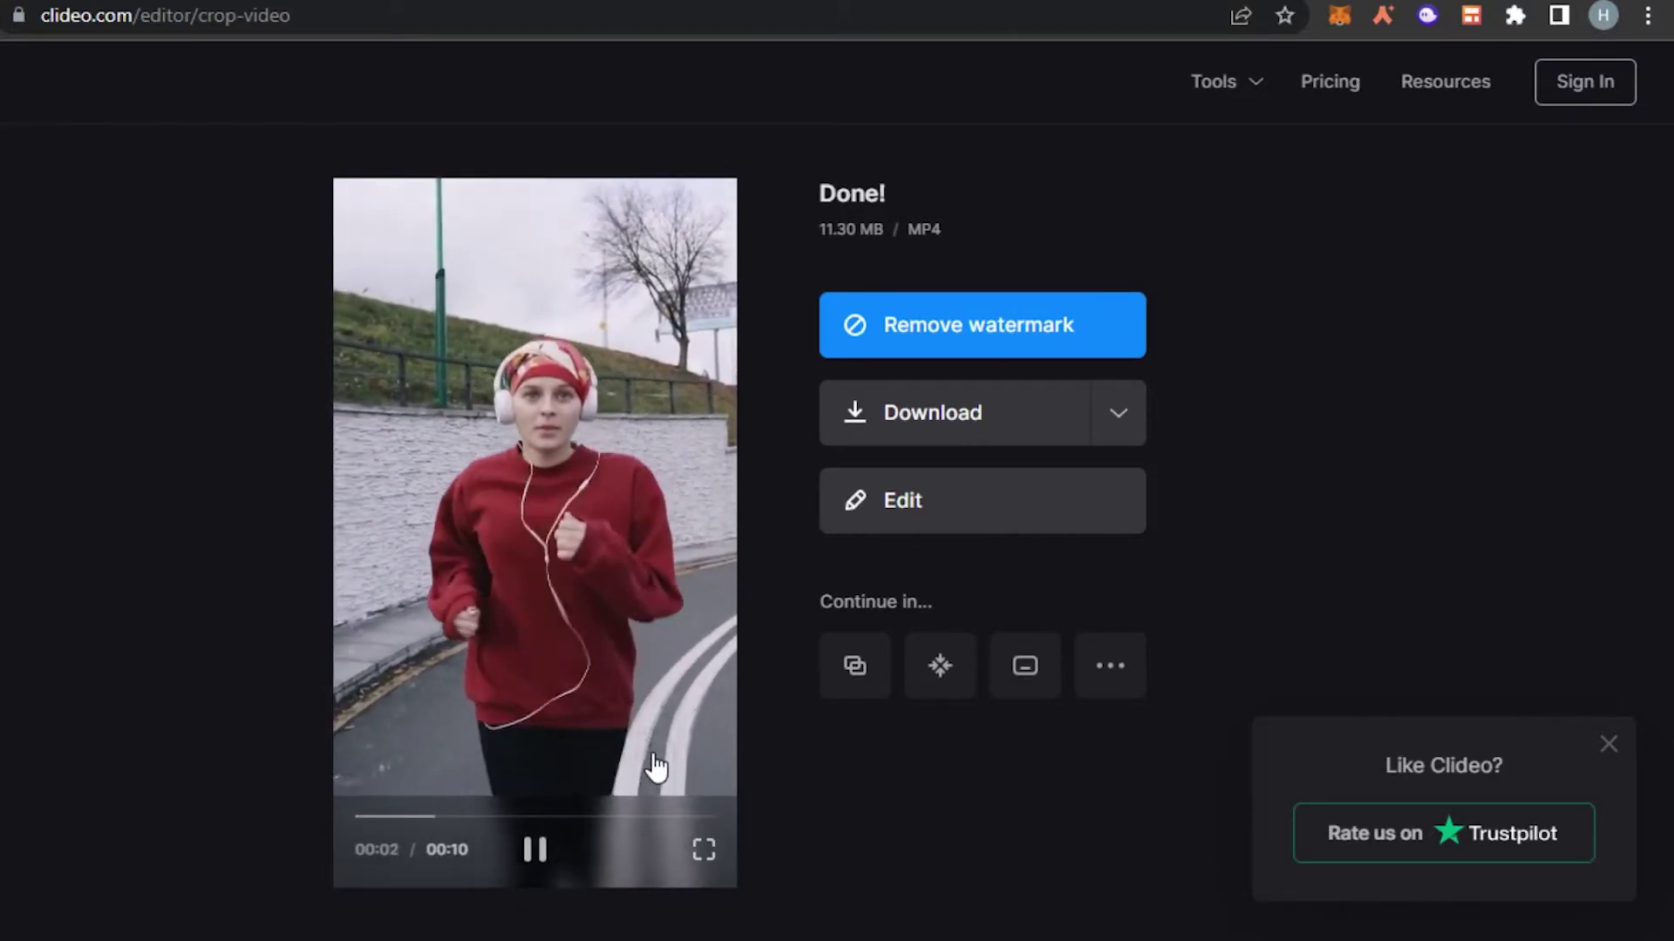
click(536, 850)
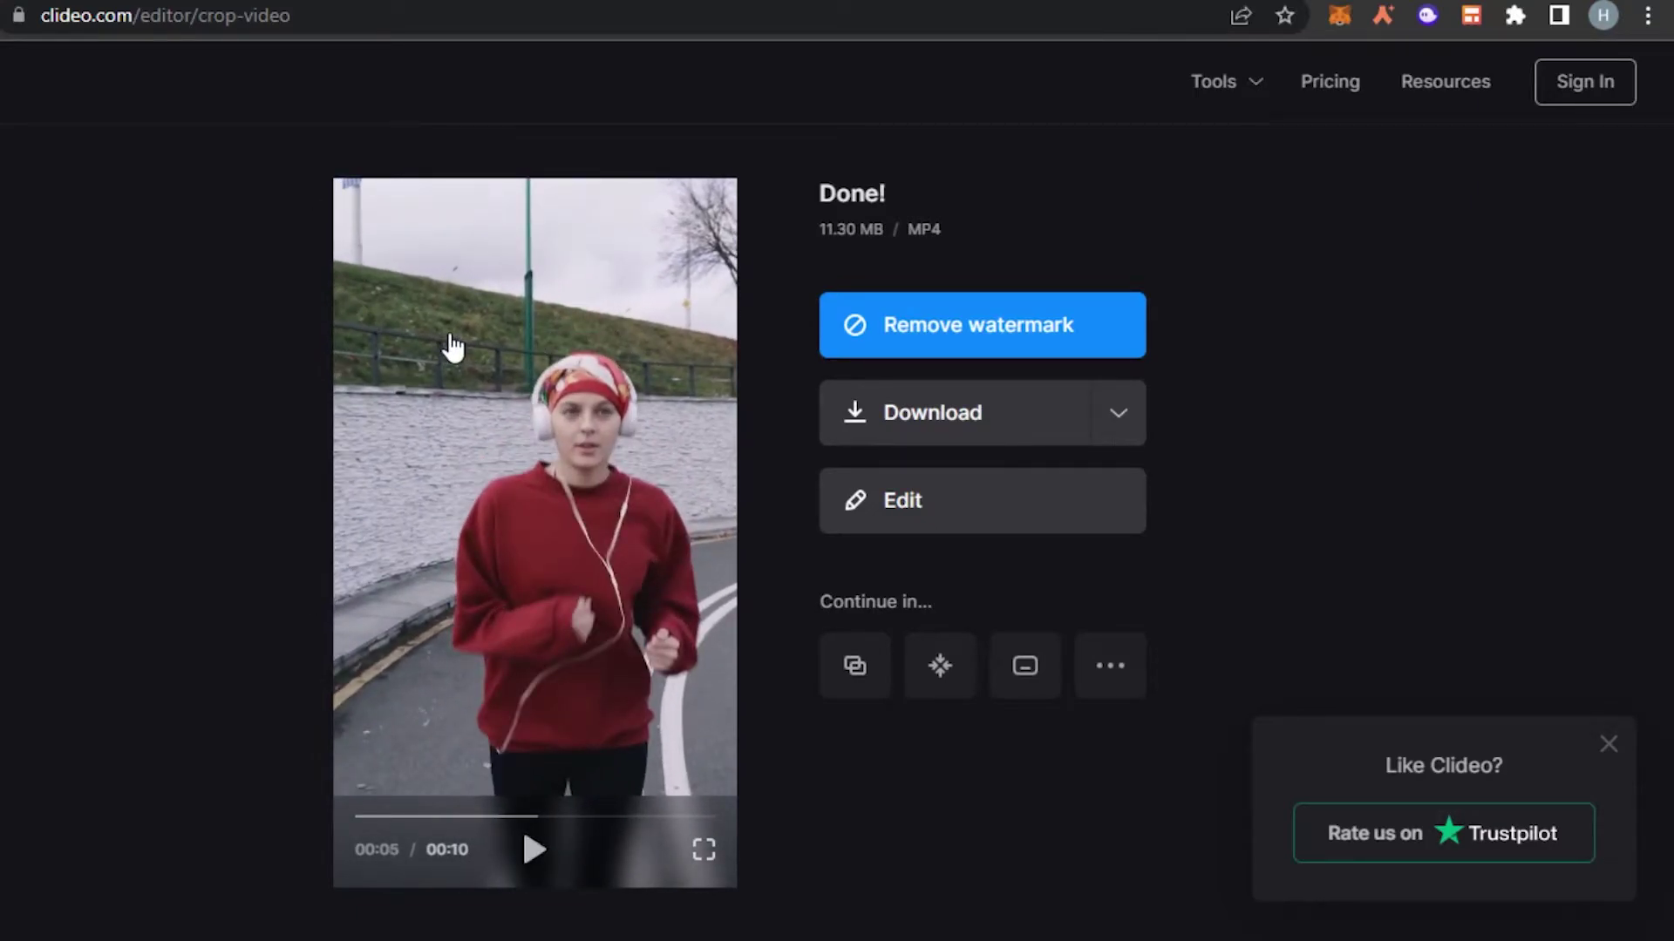
- Download the 9.26 MB cropped MP4, checking the other save and continue-editing options
click(932, 442)
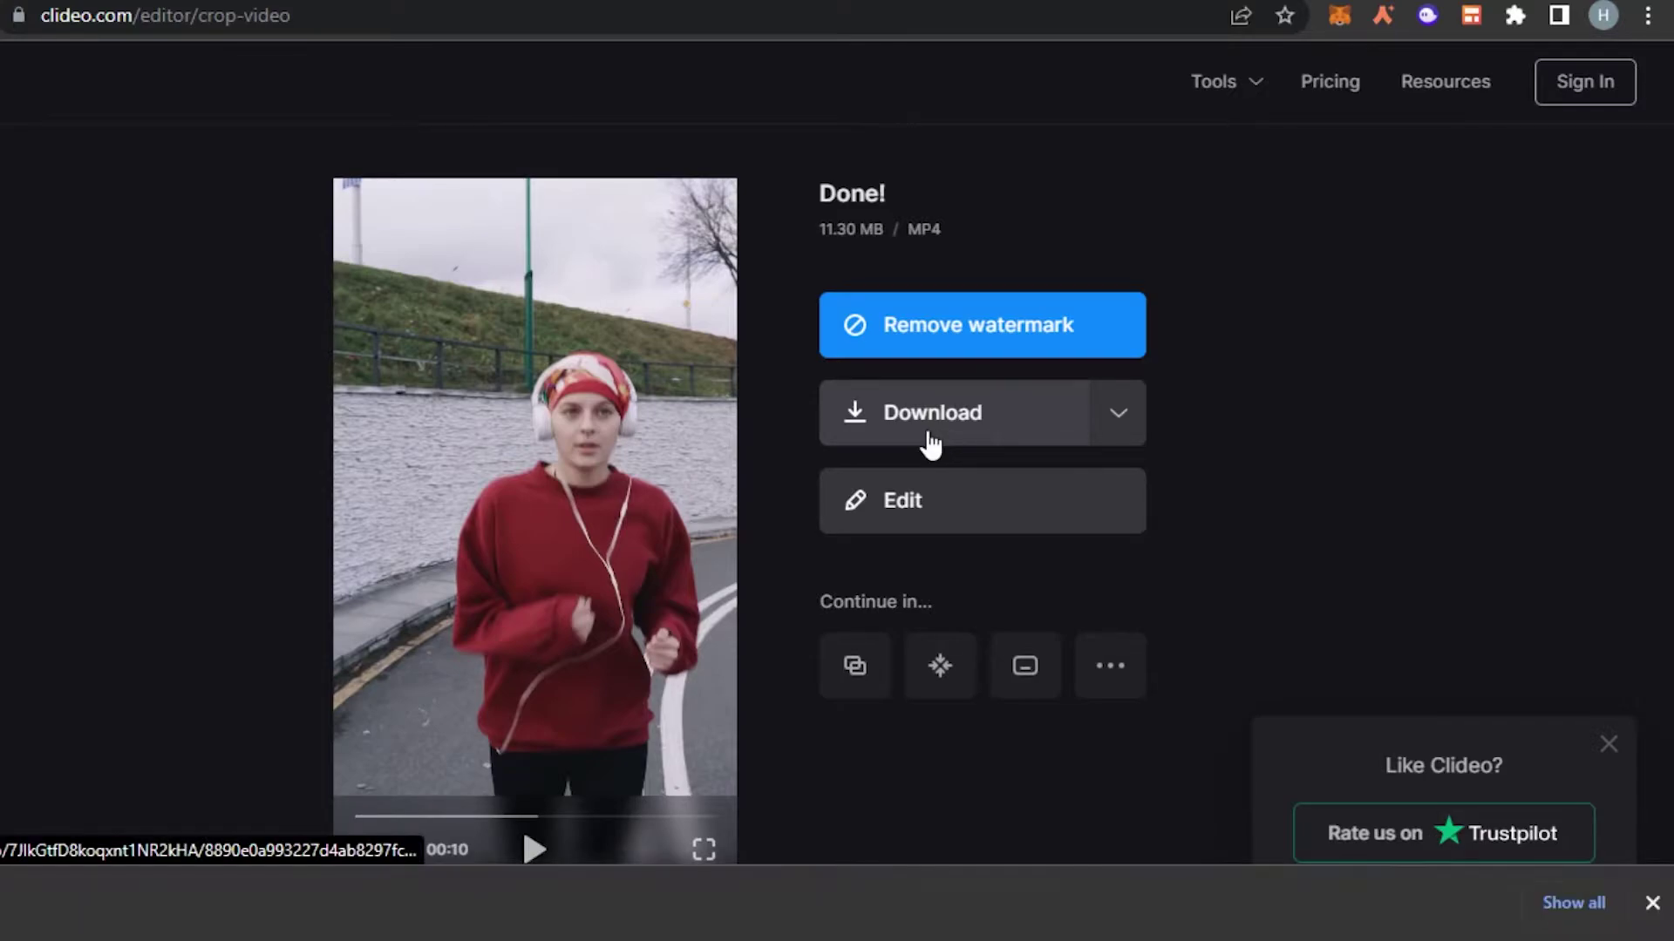
click(1118, 414)
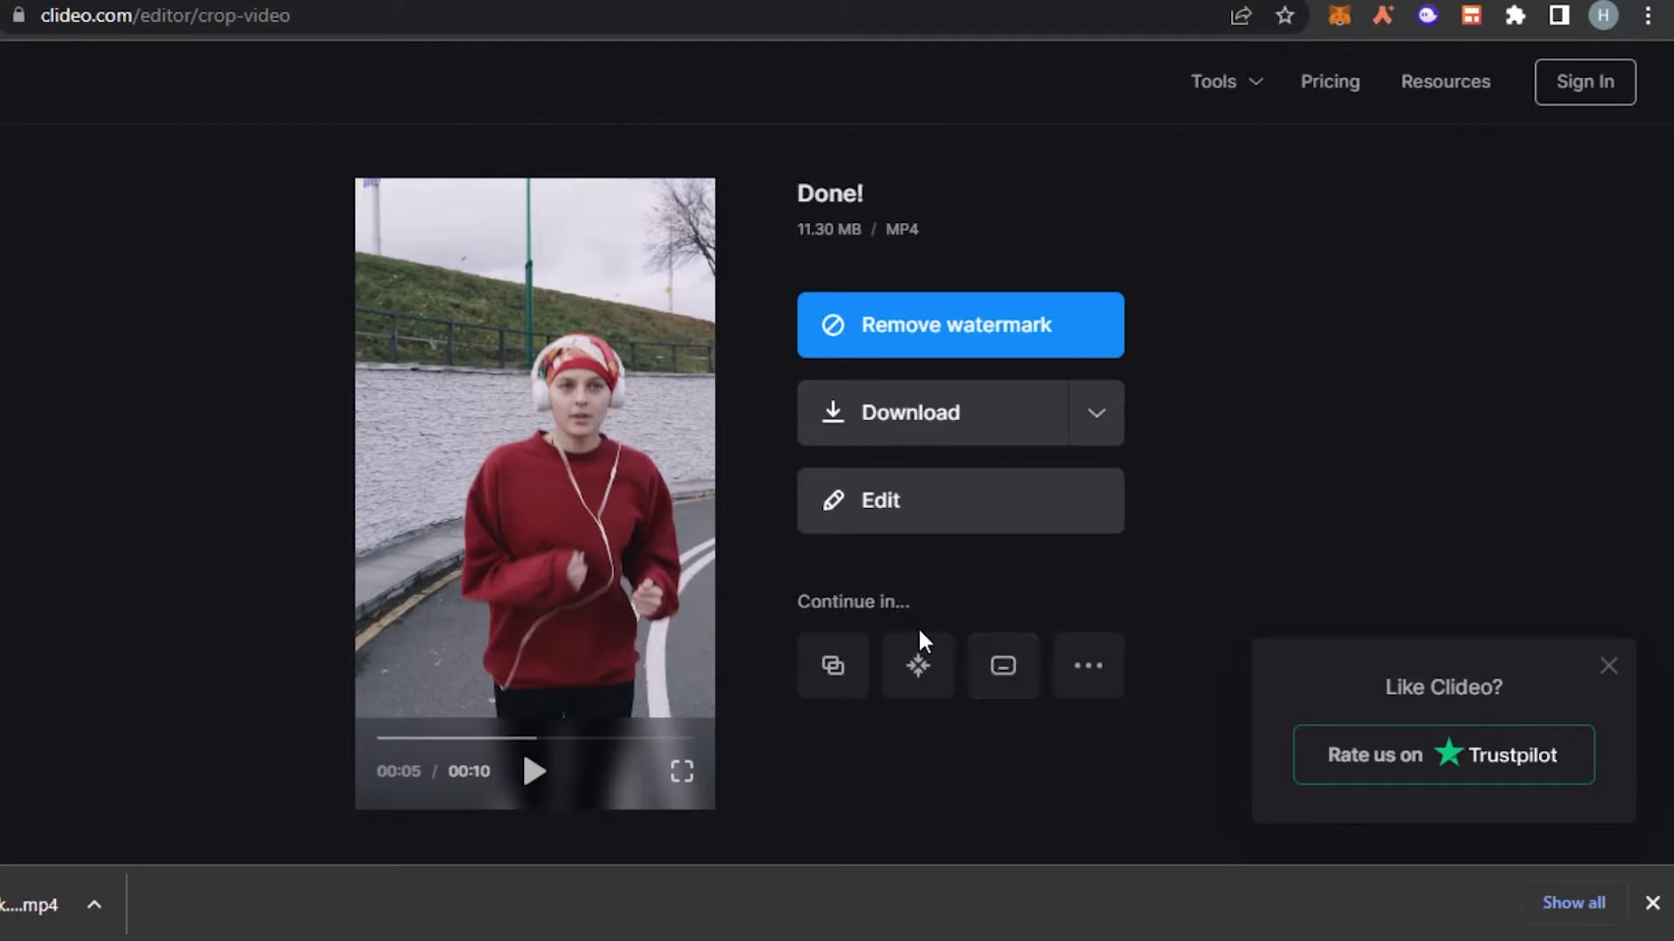
click(1001, 667)
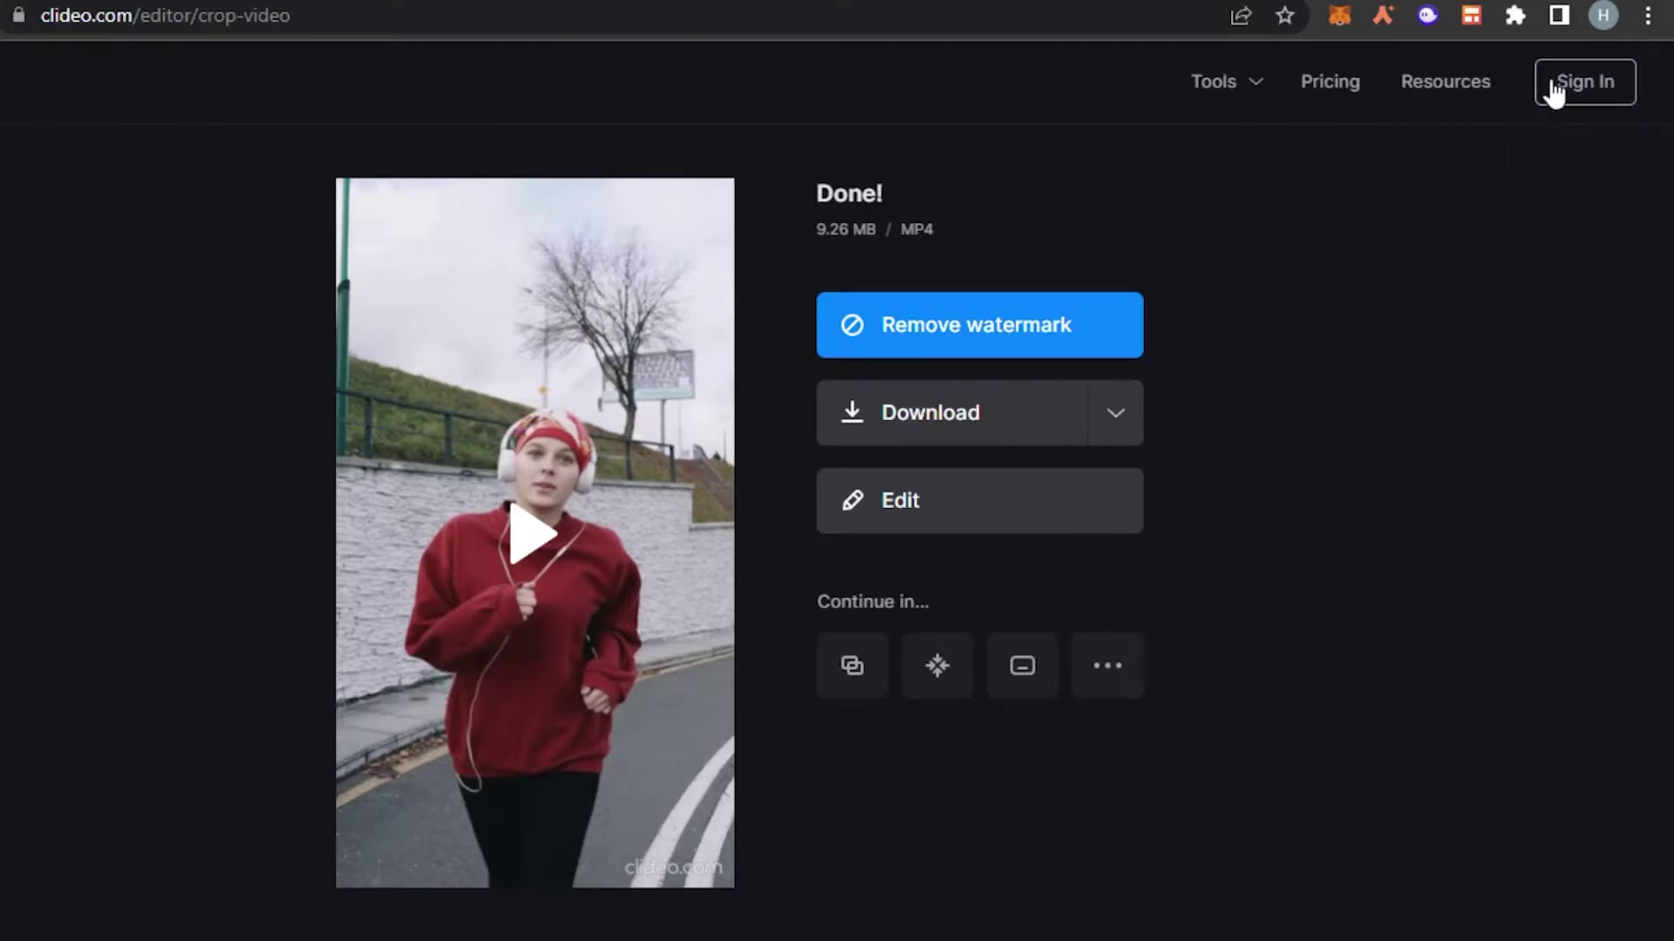
- Sign in with the first Google account, reaching the $9 monthly / $6 annual Pro plans
click(1108, 666)
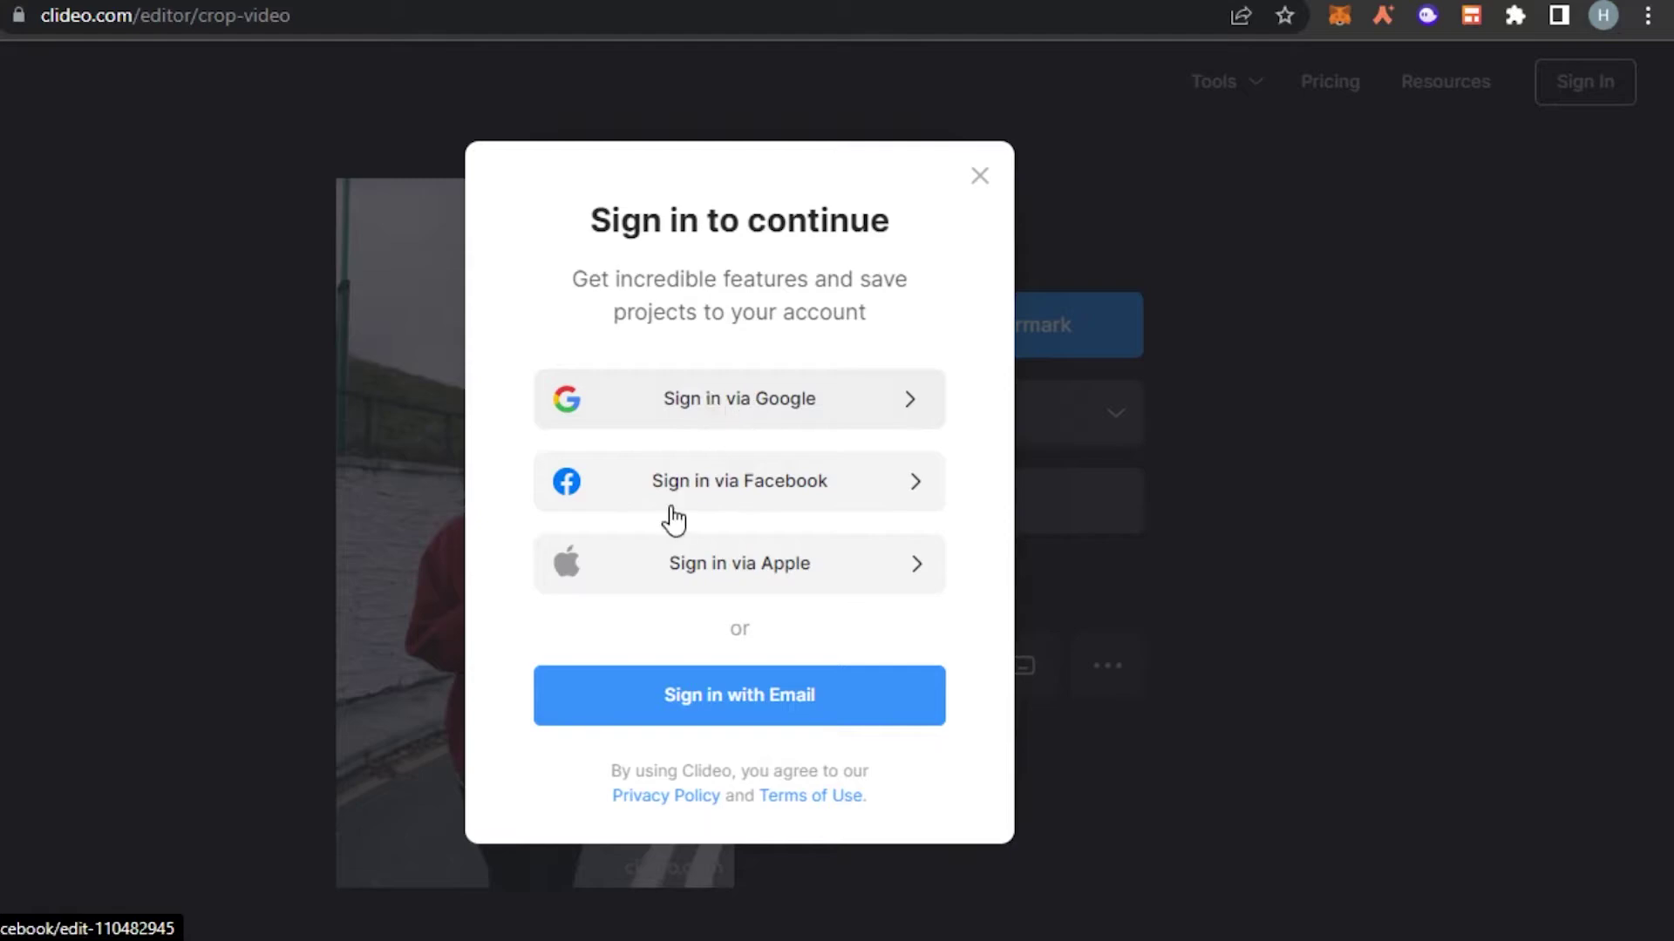
click(793, 416)
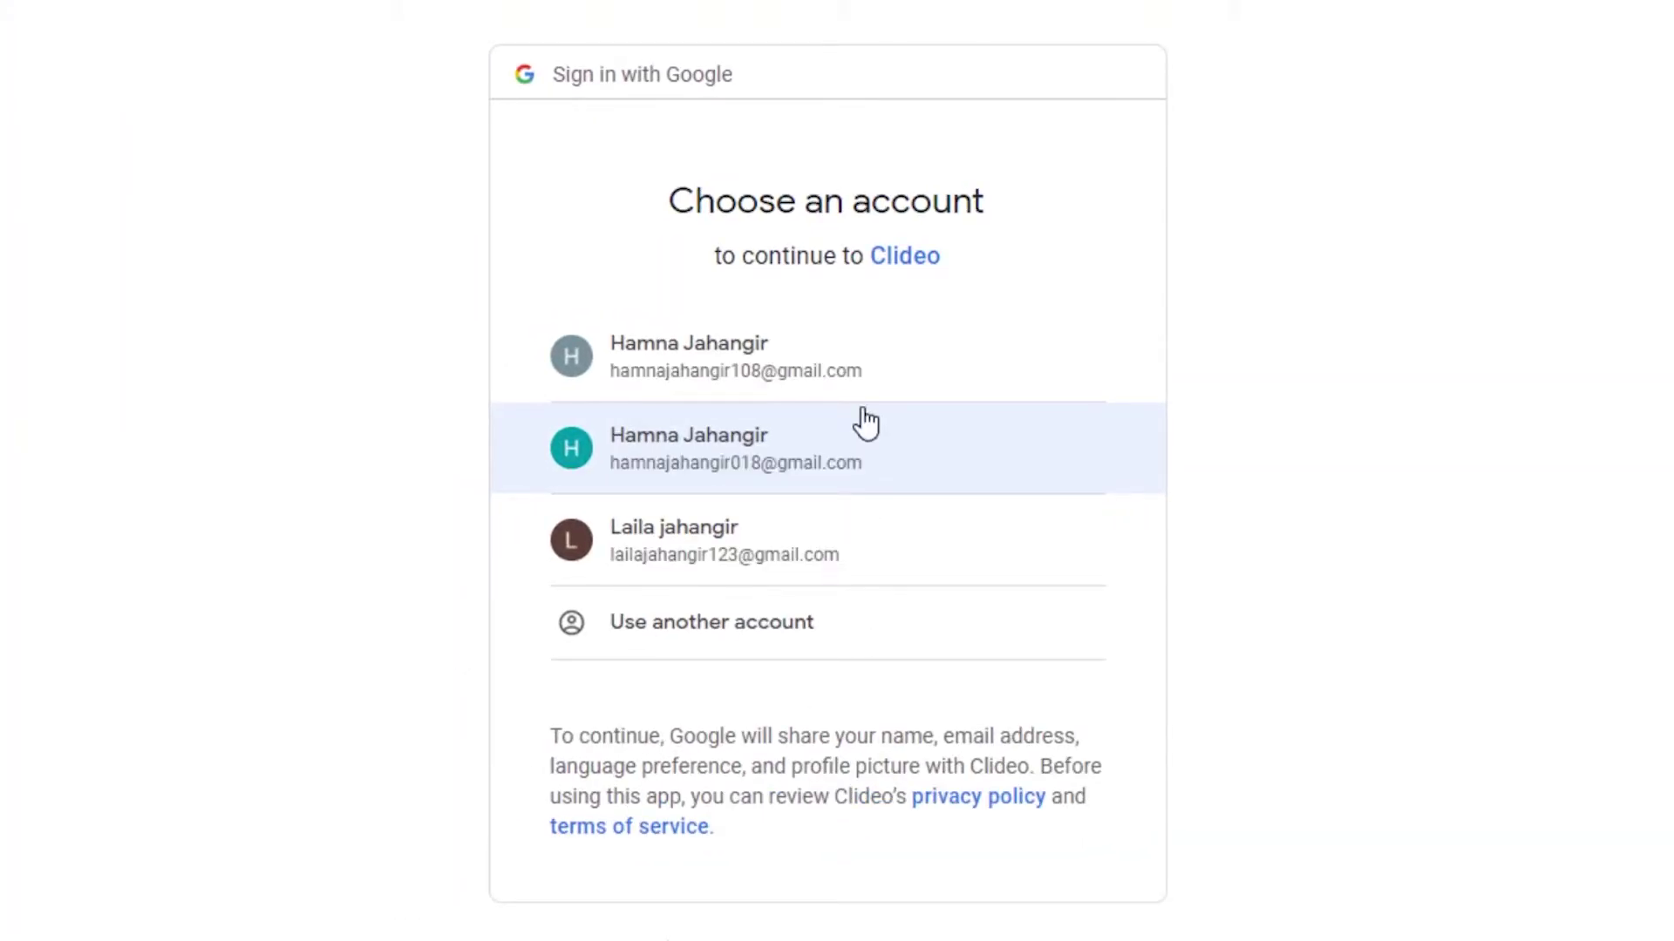
click(770, 377)
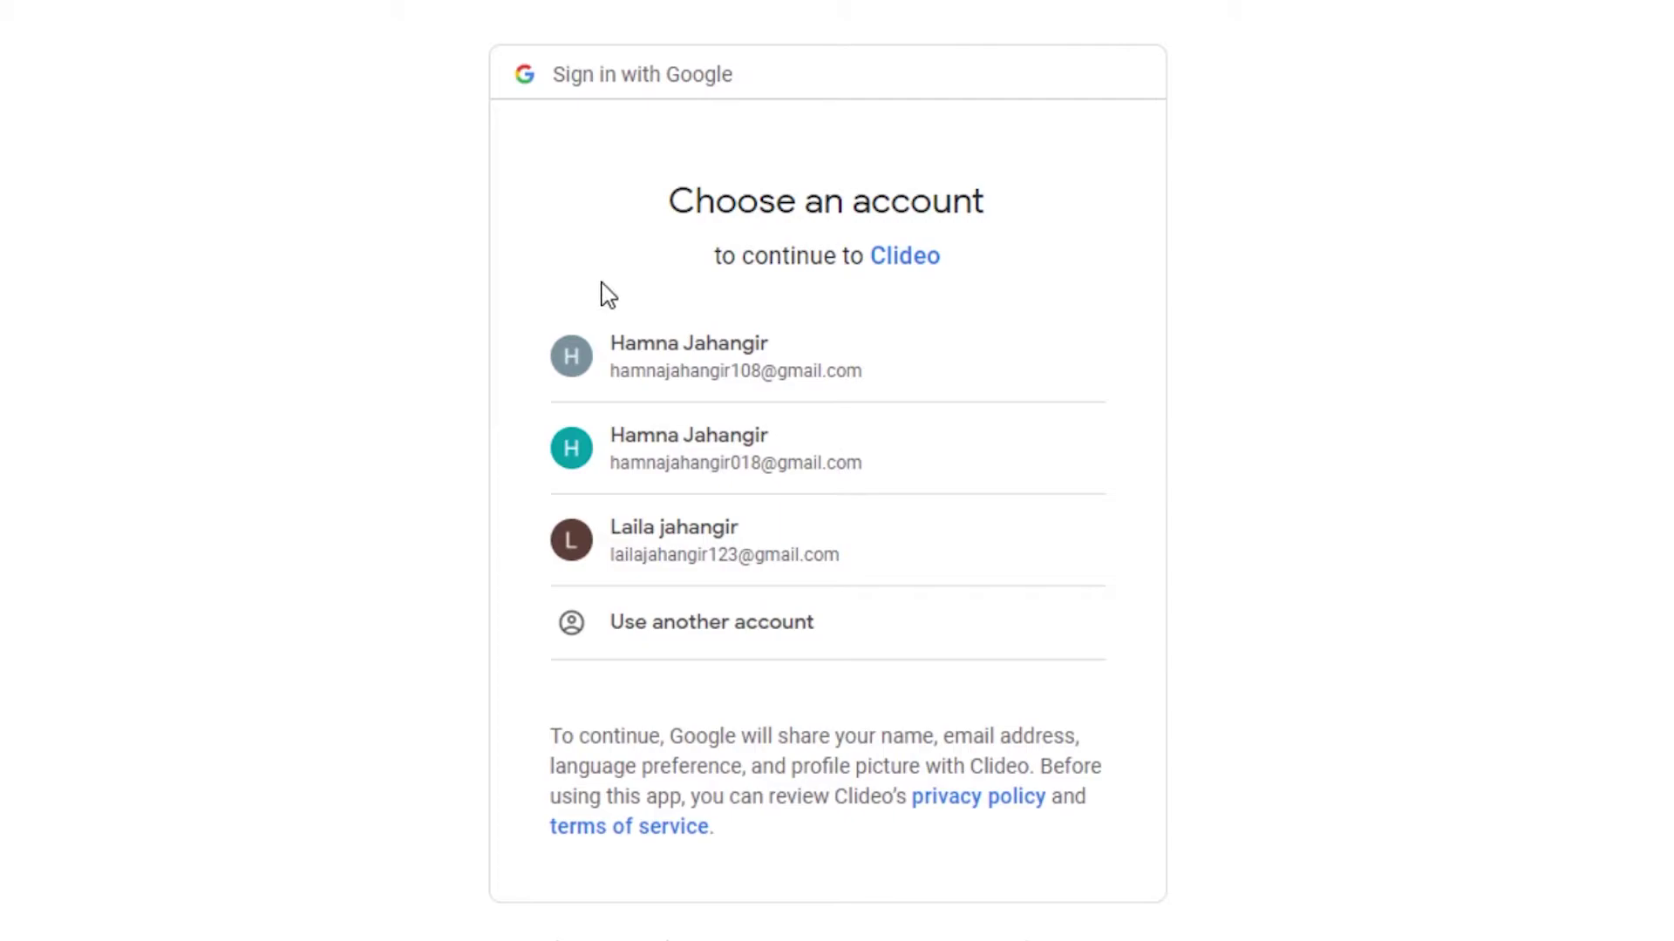
click(717, 345)
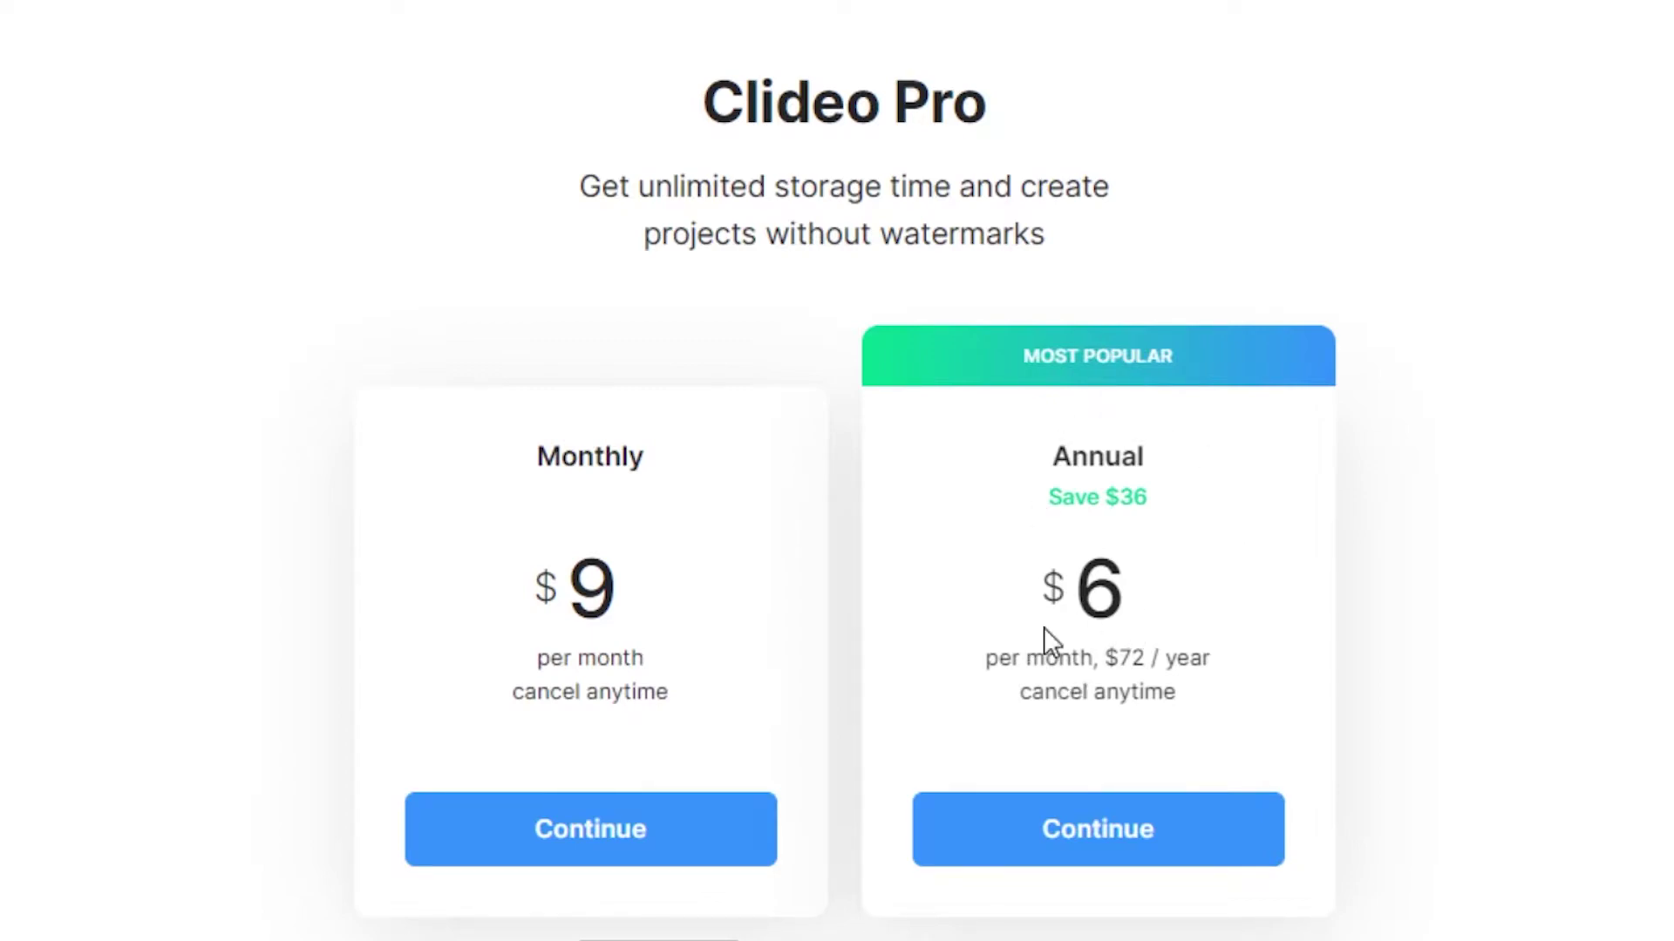
- Highlight the $6 annual and $72/year prices, then return to the previous page
drag(1033, 615, 1175, 588)
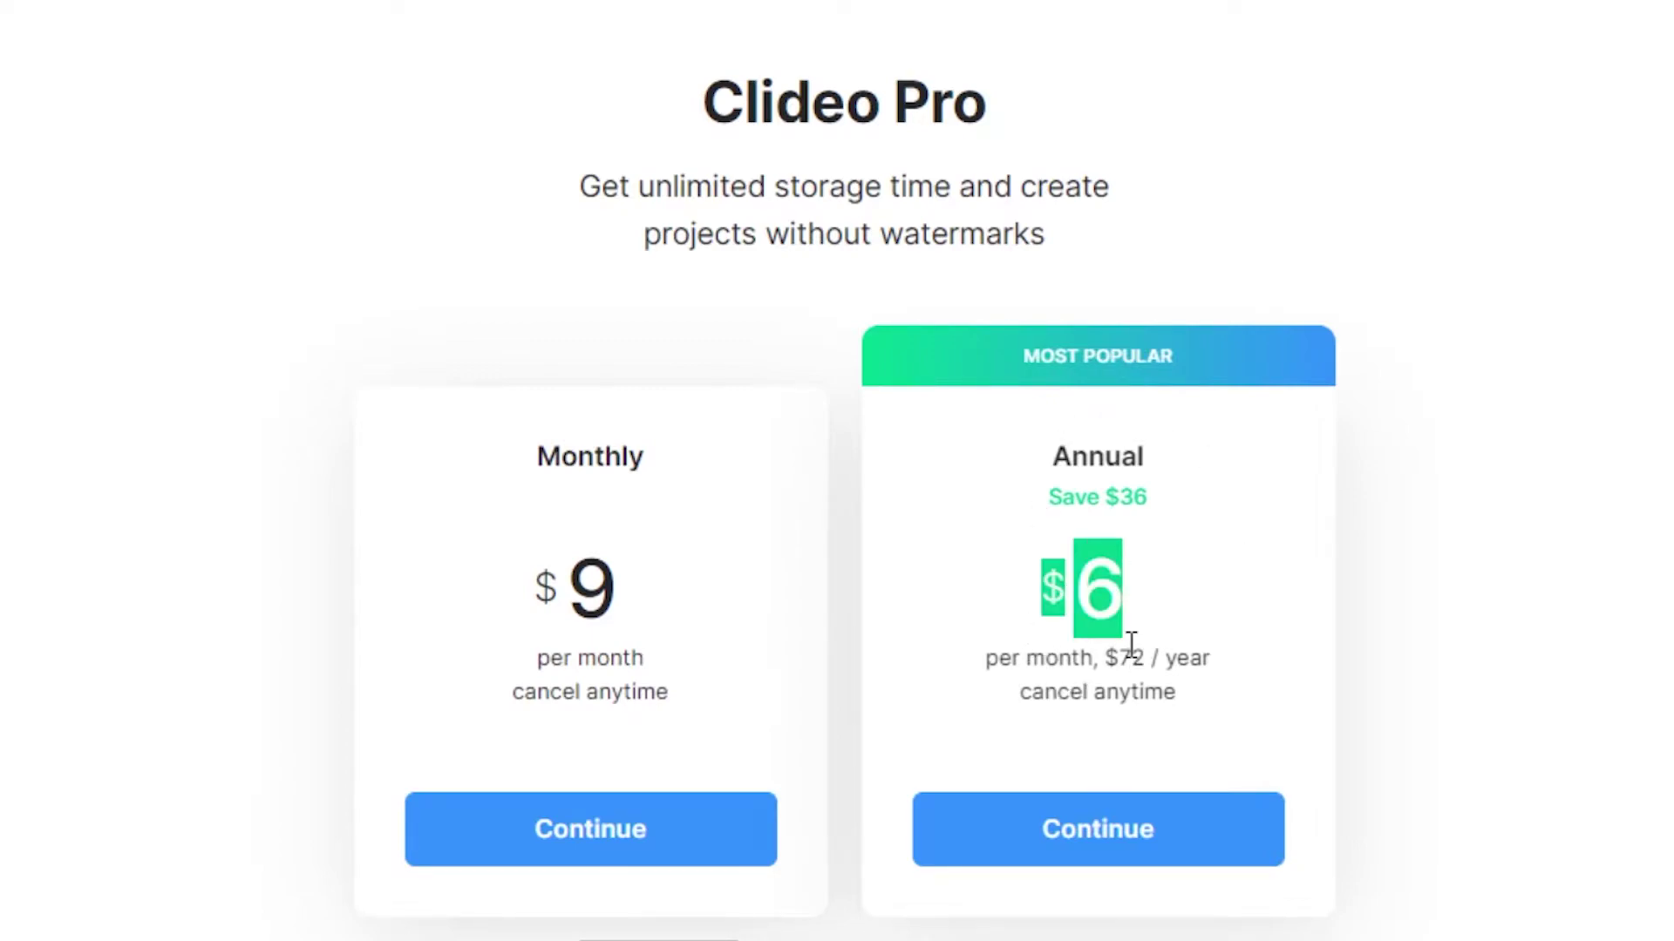
drag(1101, 657, 1216, 657)
click(1224, 676)
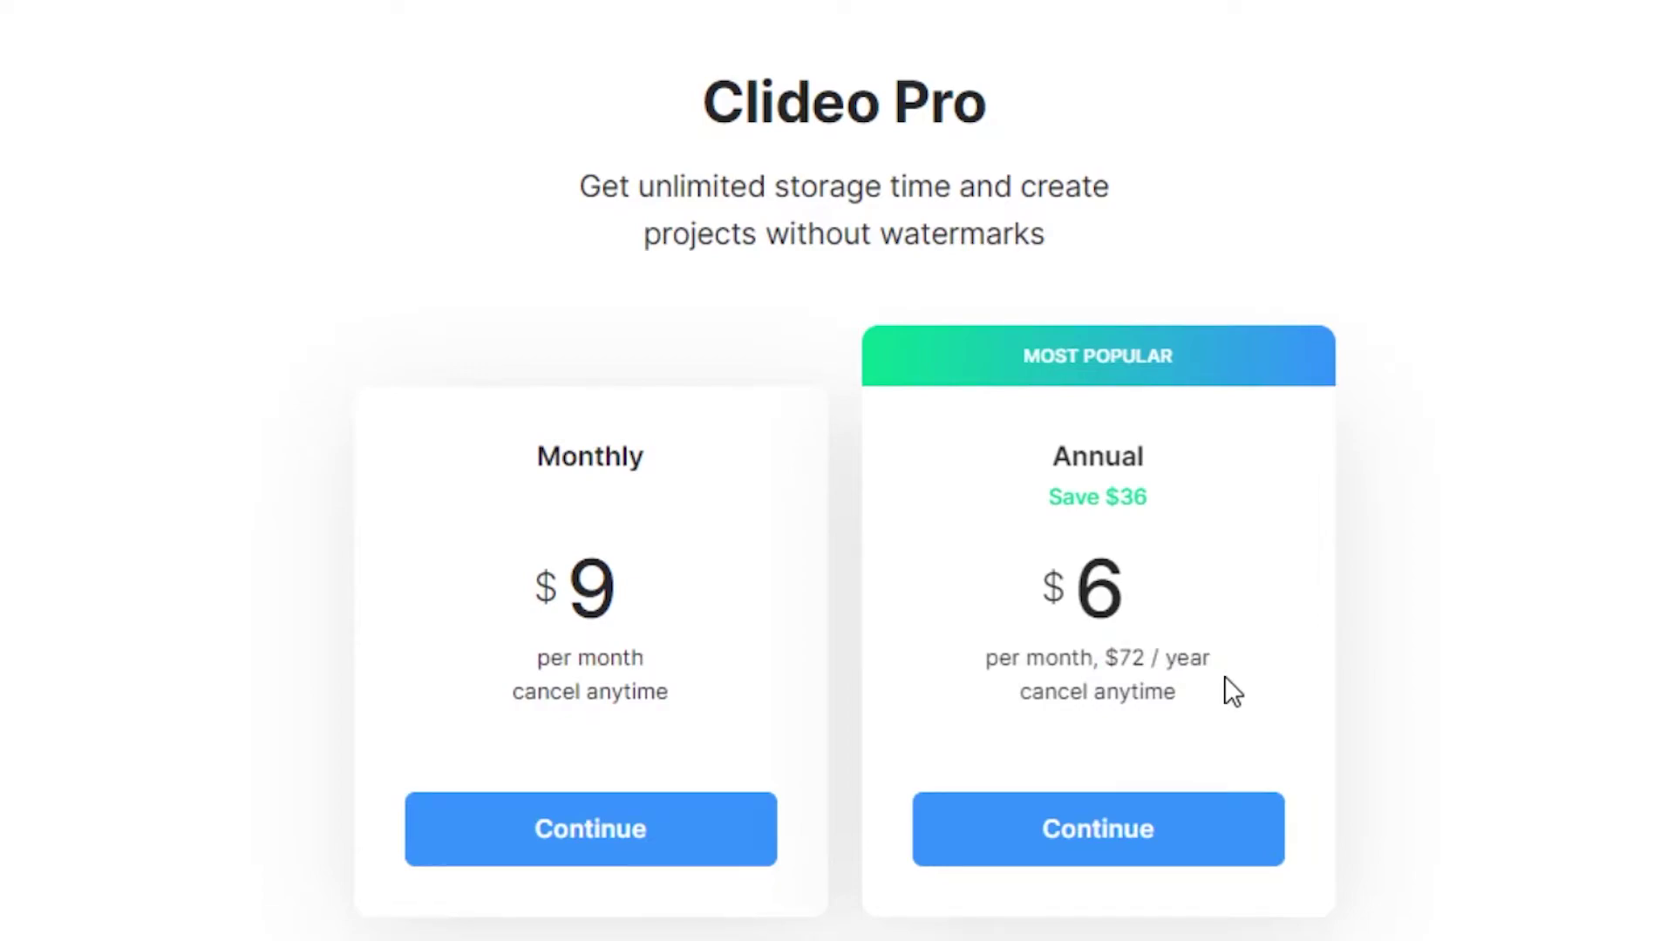
scroll(837, 357, down, 5)
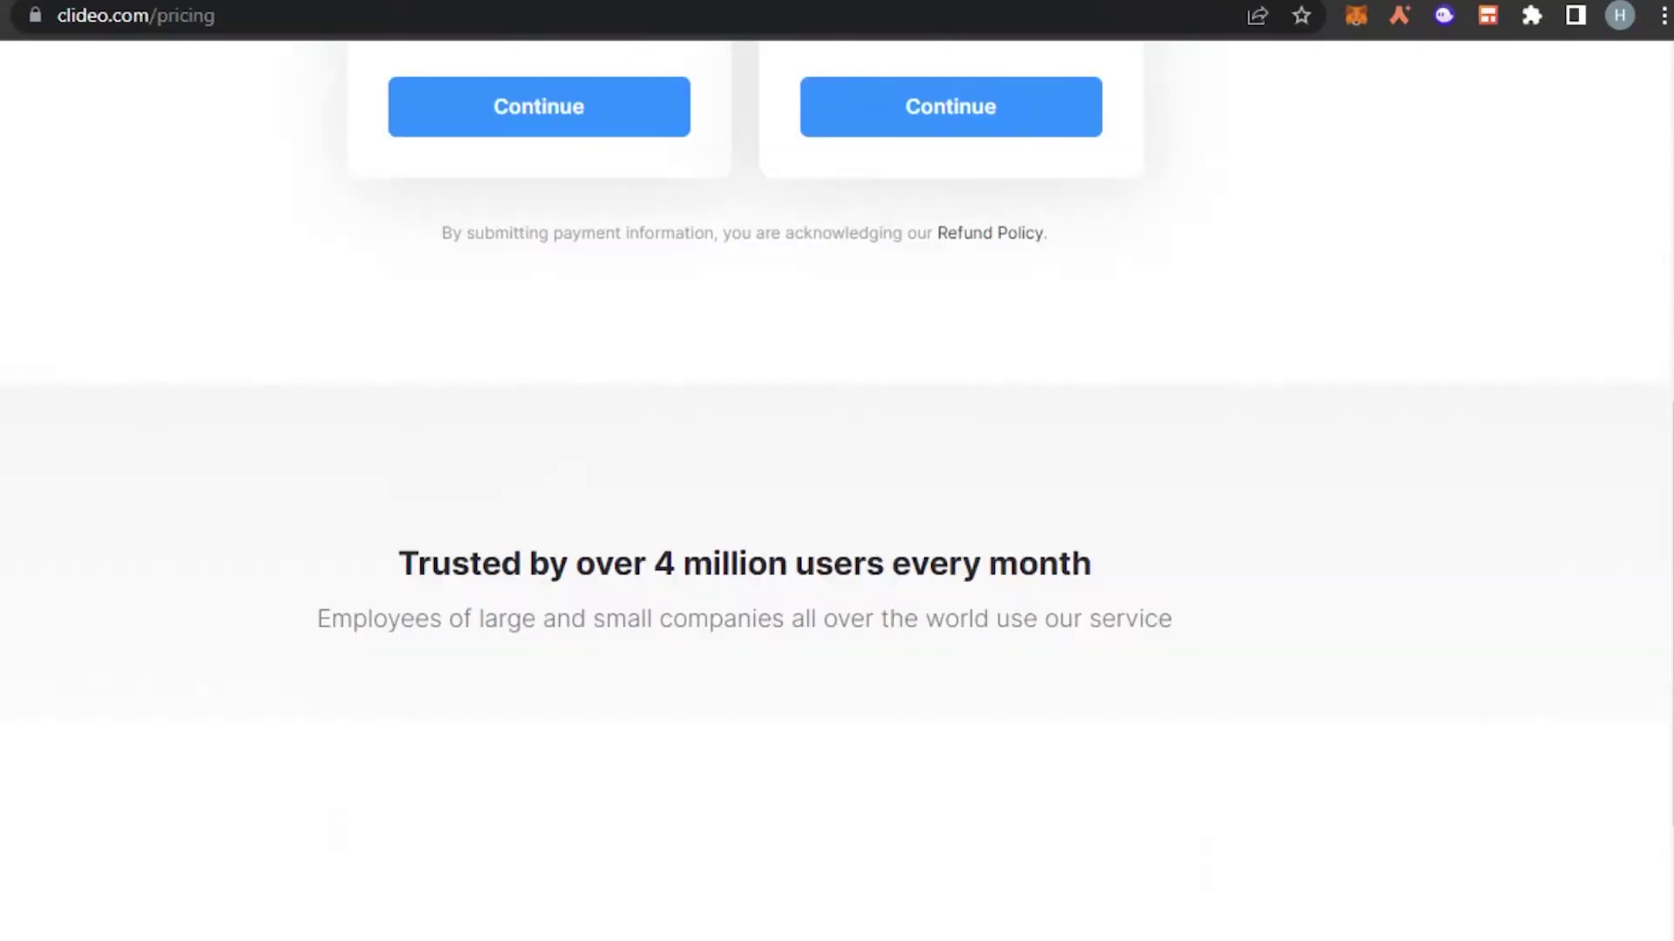
scroll(823, 419, up, 5)
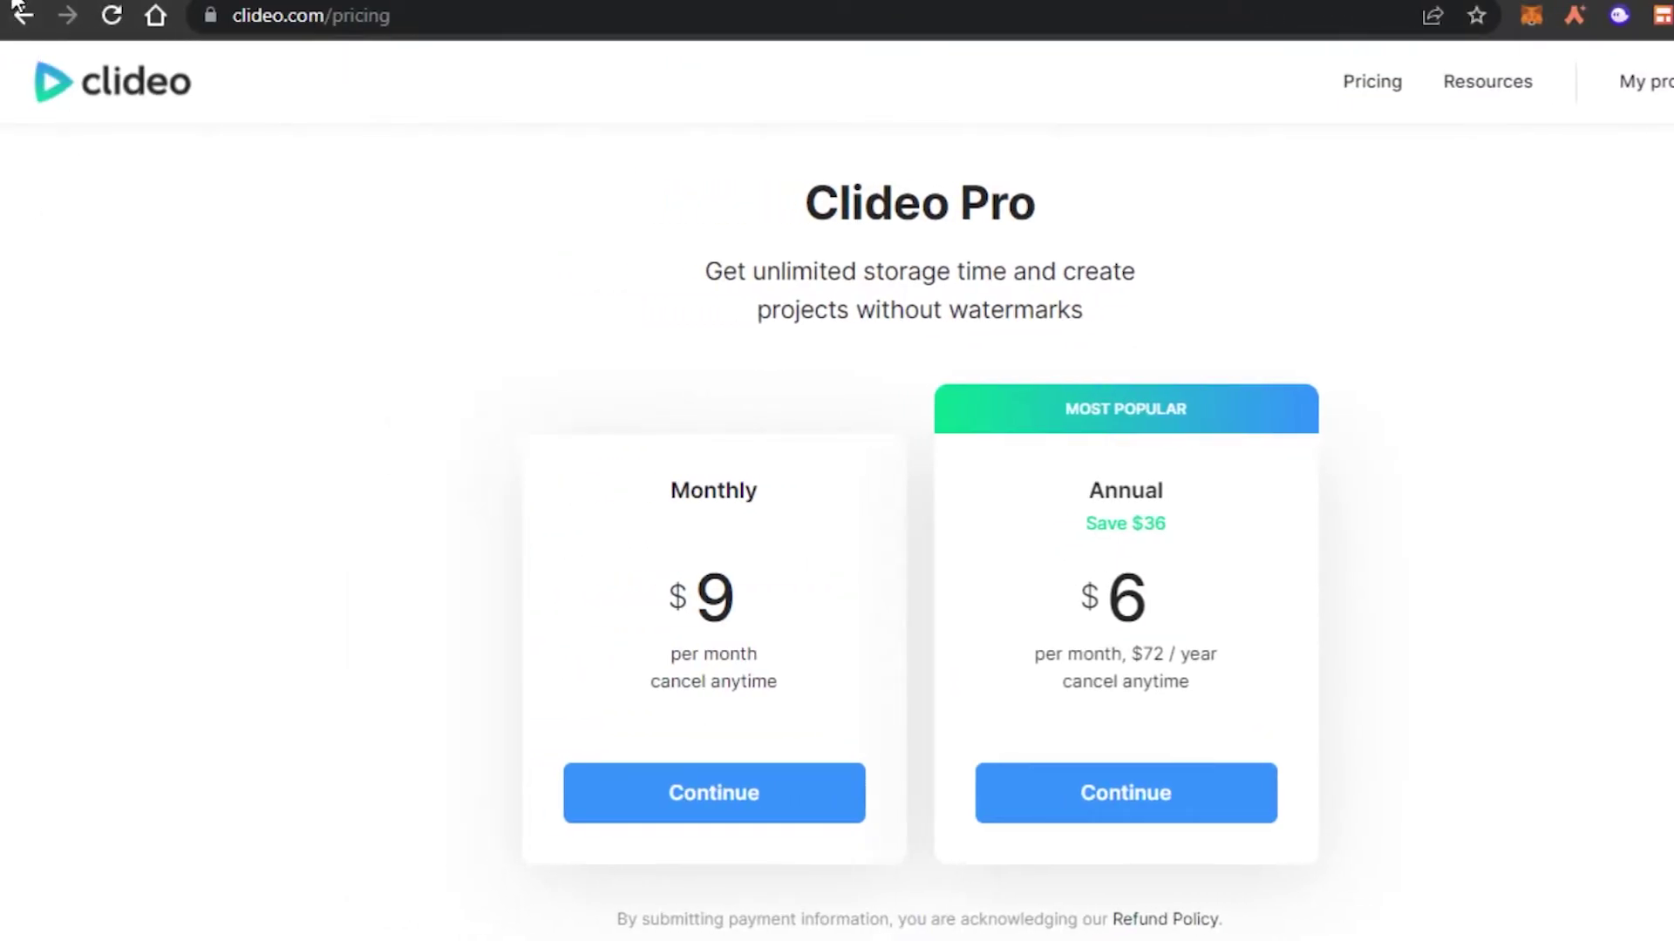
click(23, 15)
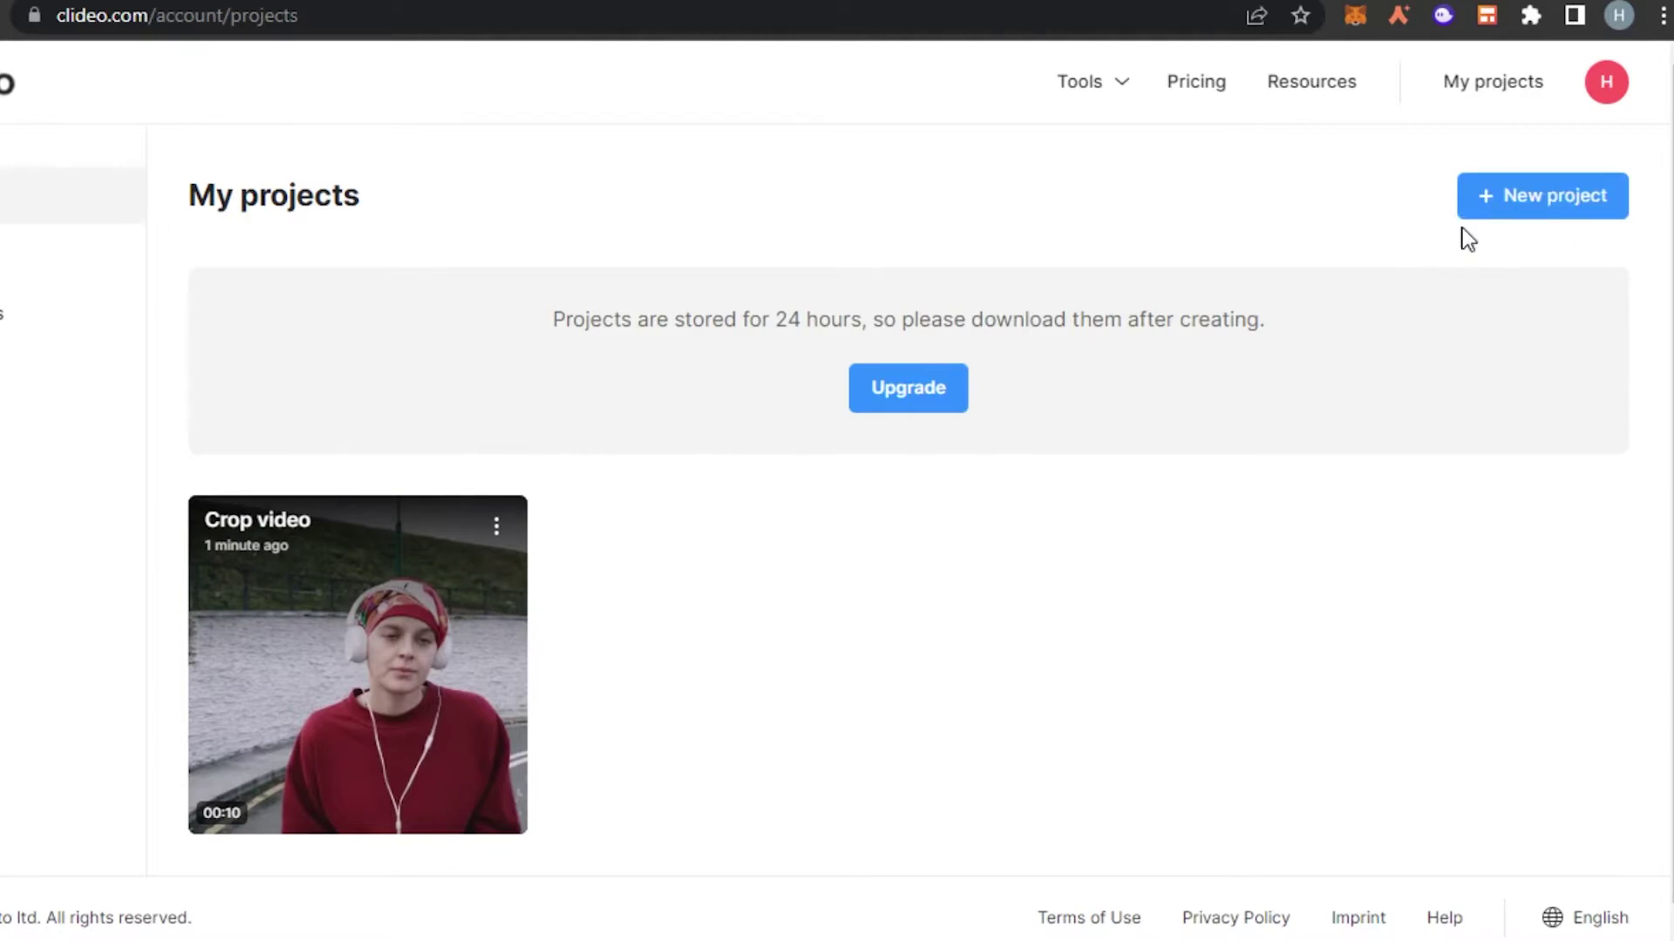
mouse_move(357, 664)
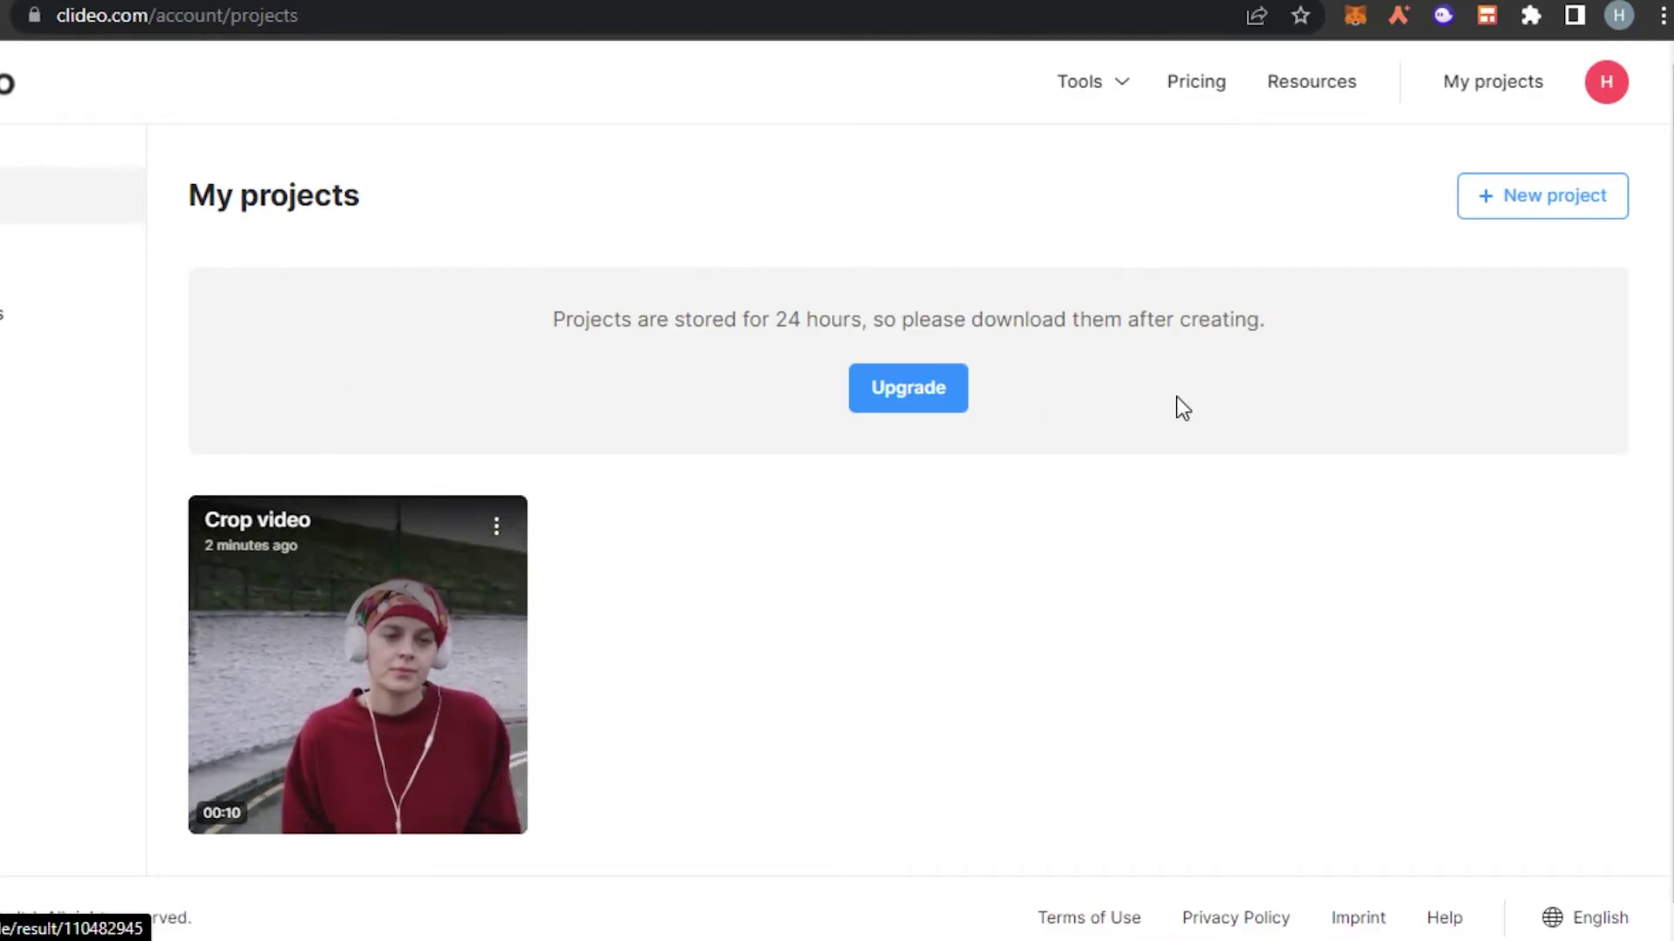
- Start a new Video maker project with the boxing, skipping-rope and red-jacket MP4s from Downloads
click(1520, 197)
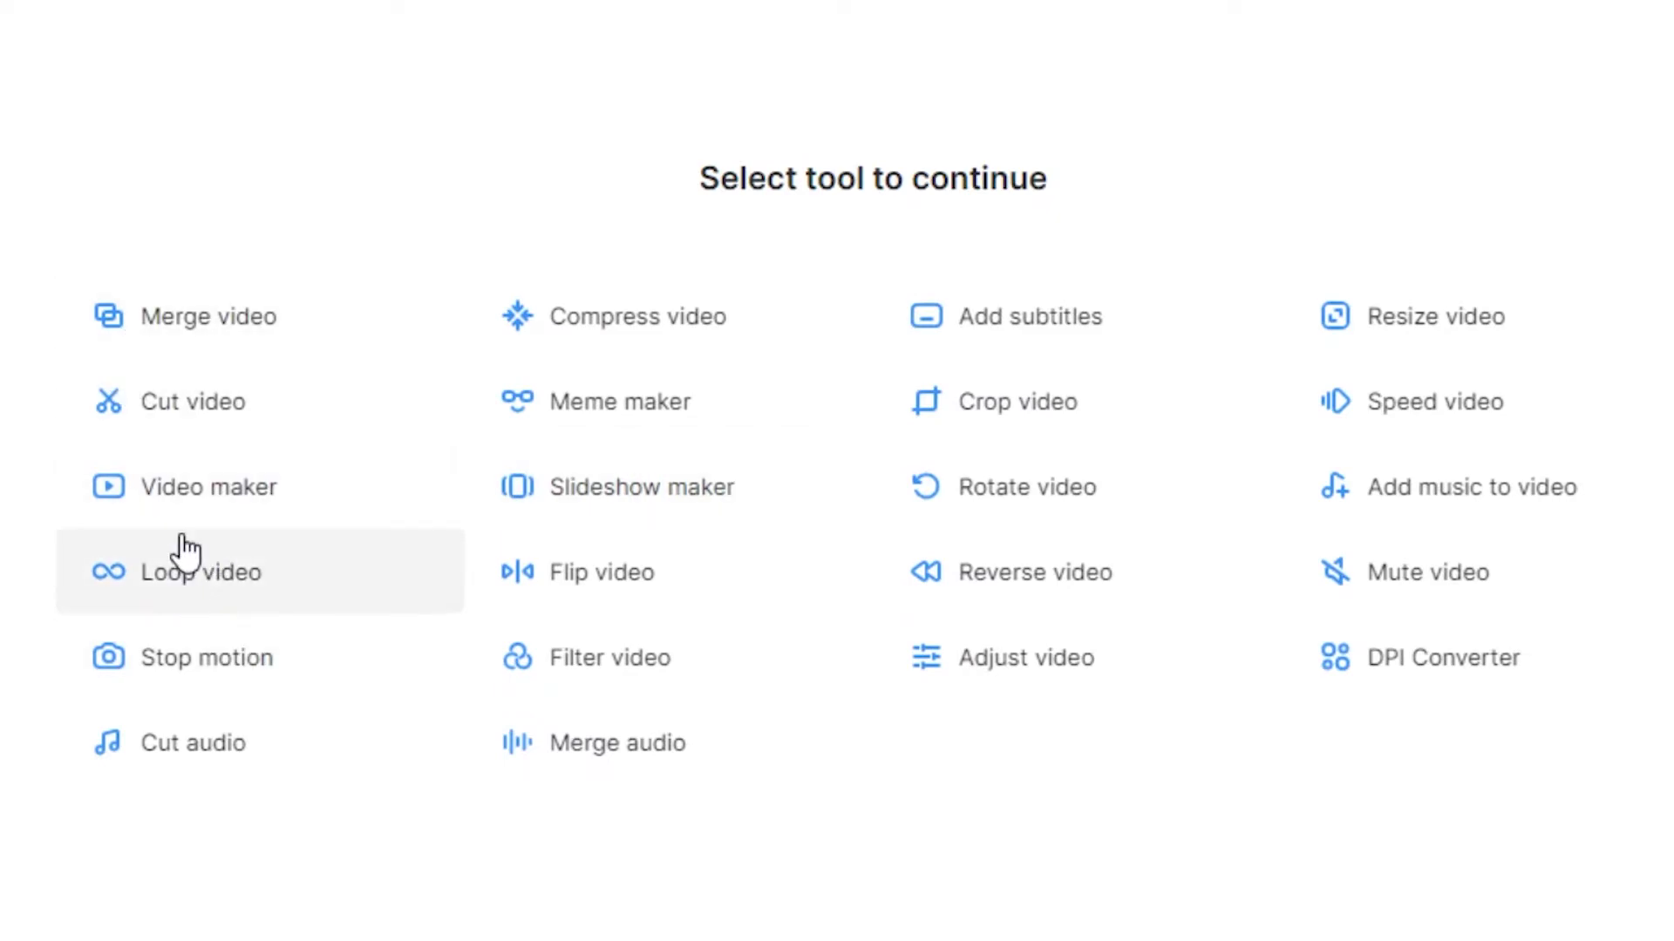
click(187, 489)
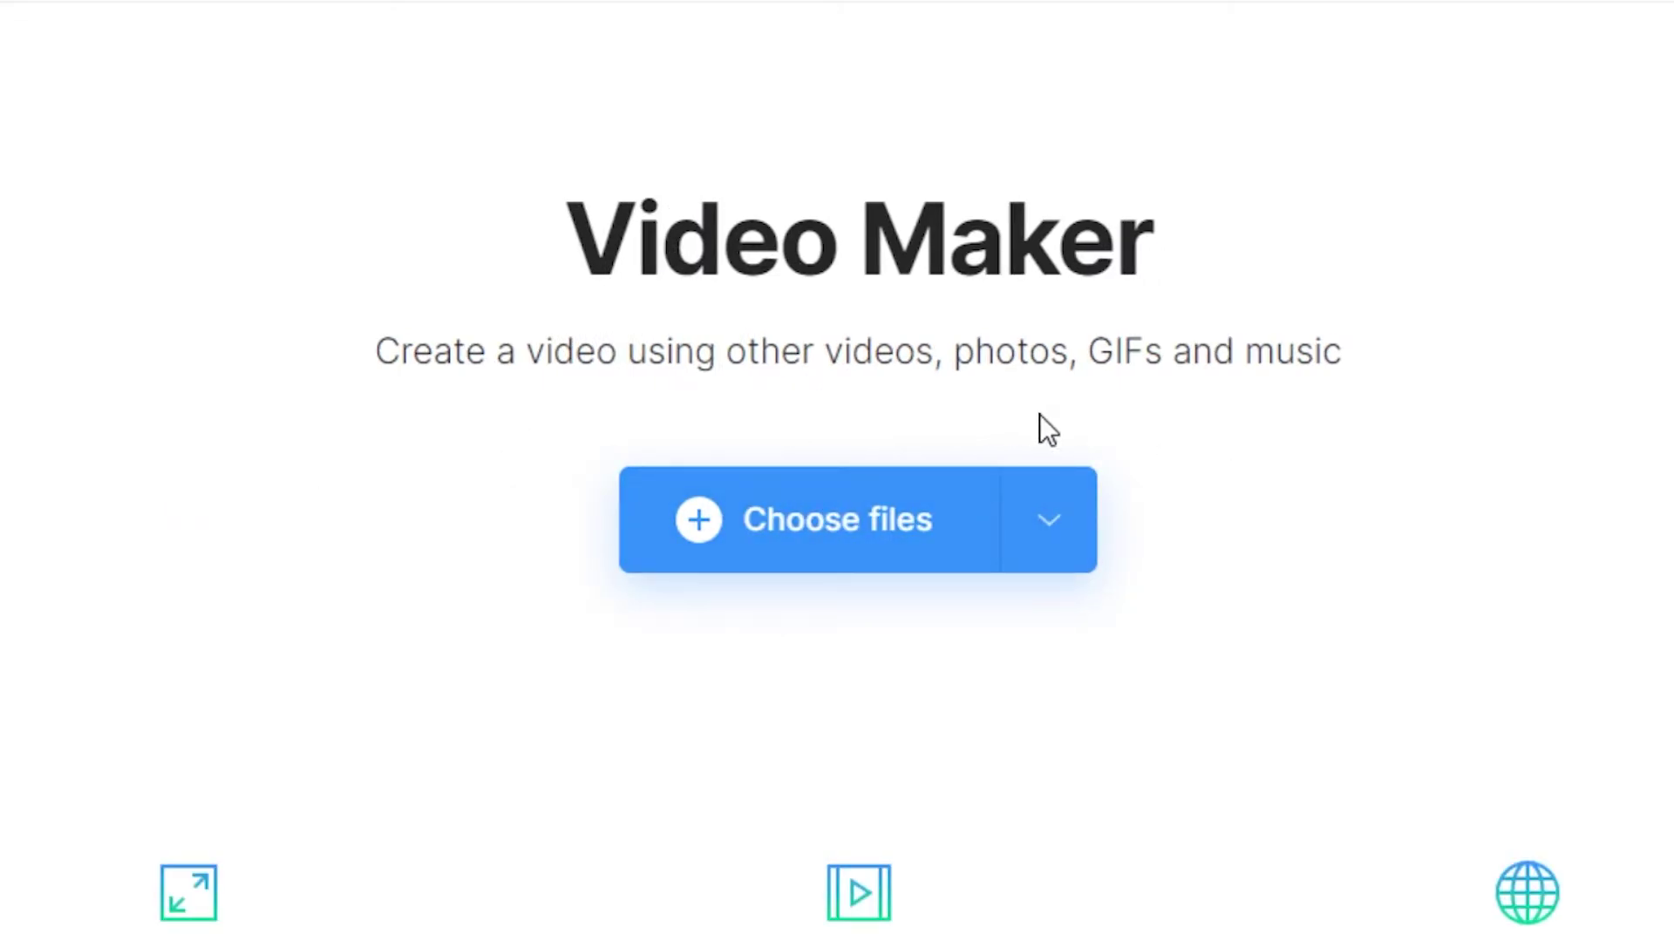
click(871, 529)
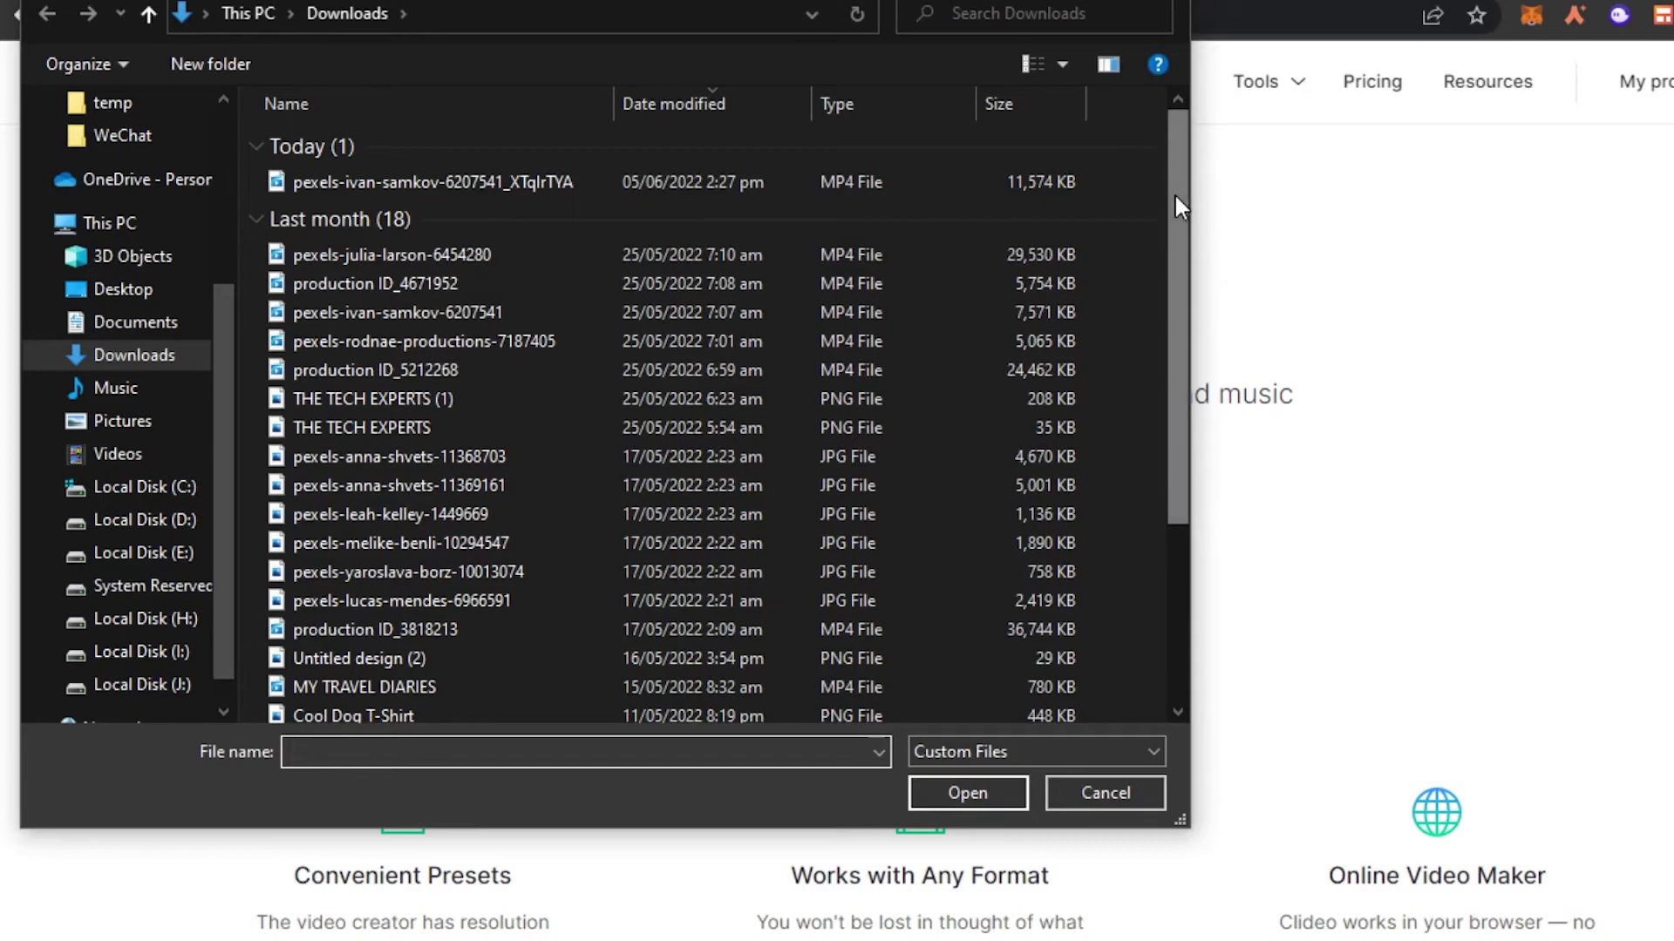
mouse_move(1174, 193)
mouse_down()
mouse_move(1169, 510)
mouse_move(1176, 197)
mouse_up()
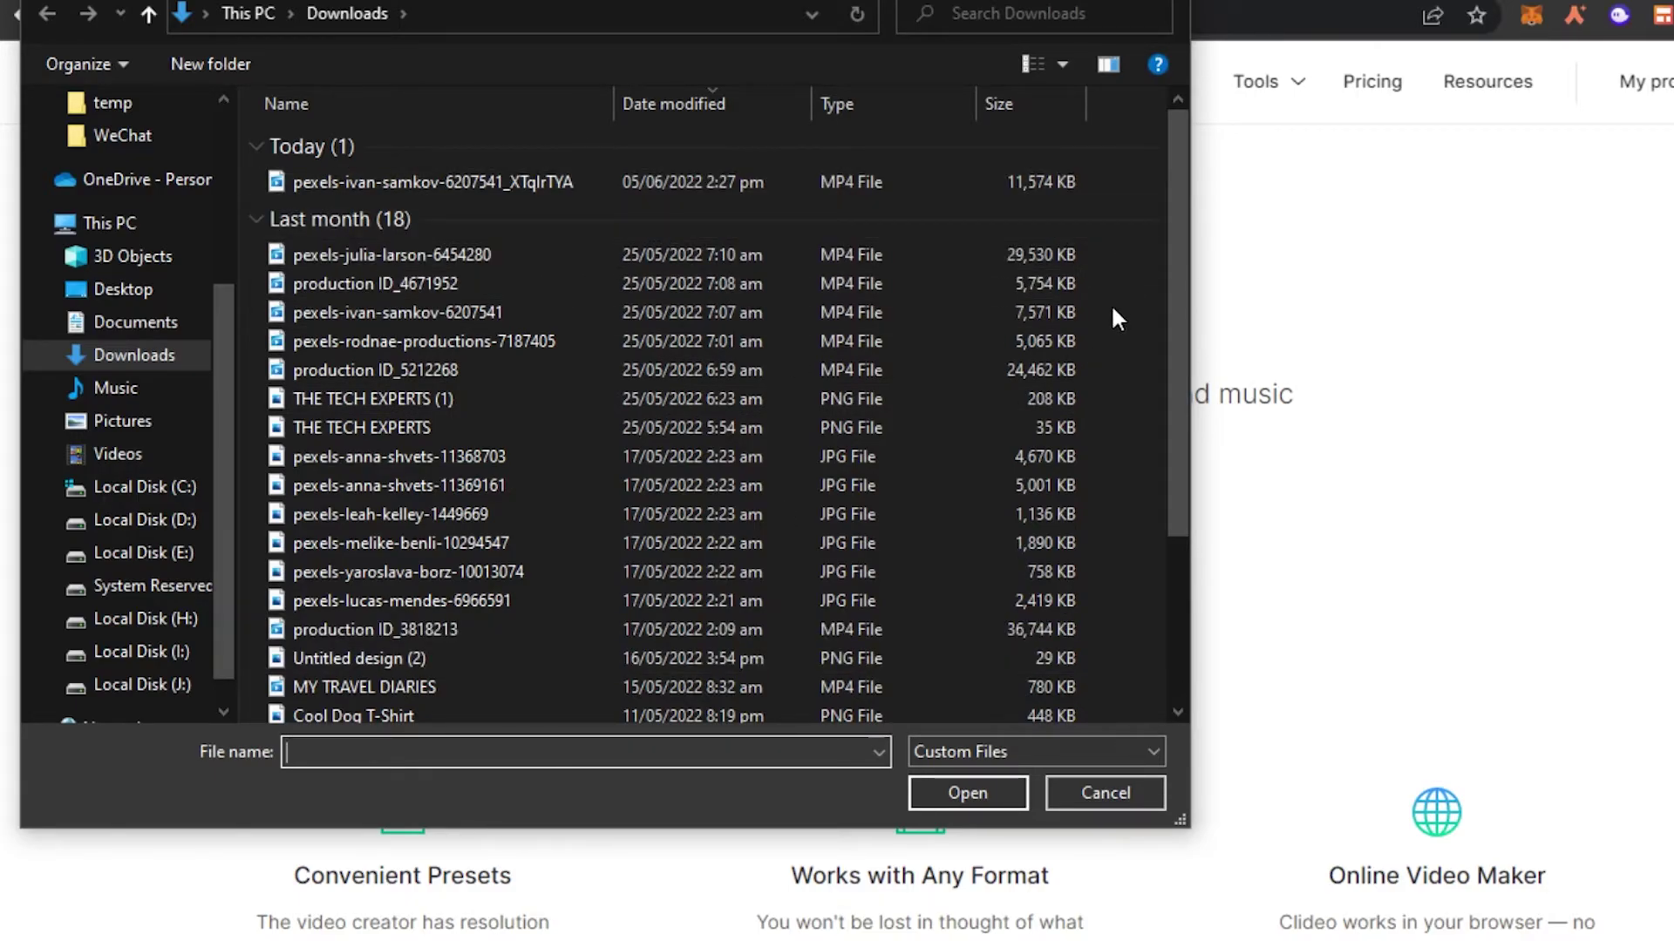
mouse_move(1103, 287)
mouse_down()
mouse_move(888, 345)
mouse_move(868, 326)
mouse_up()
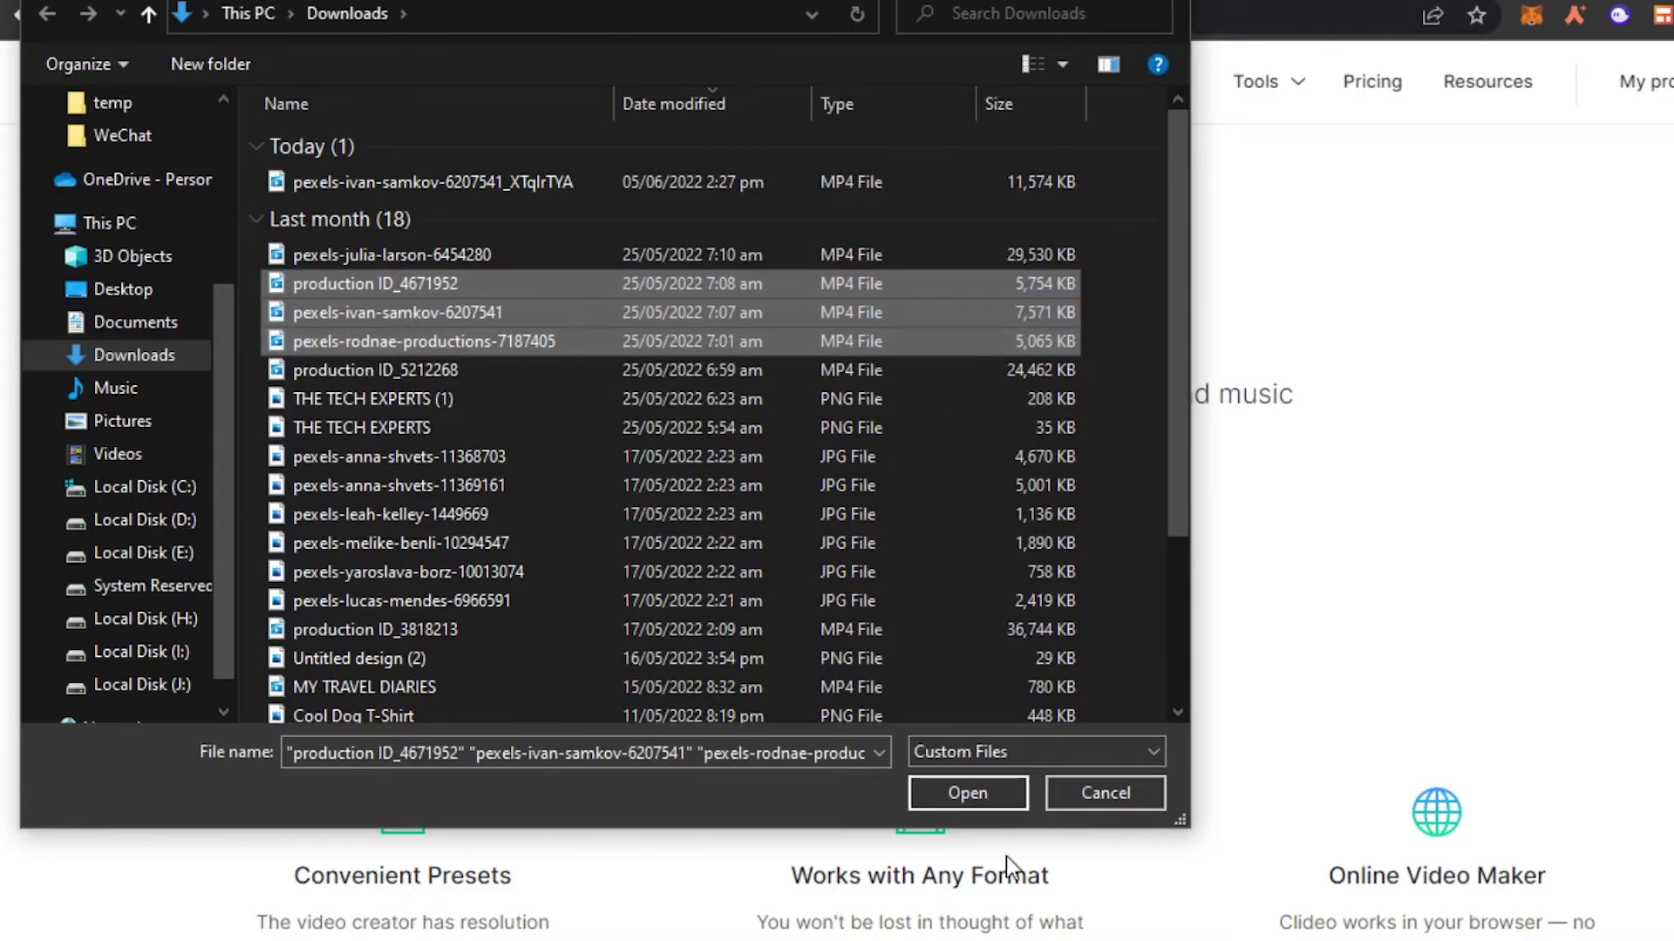
click(967, 792)
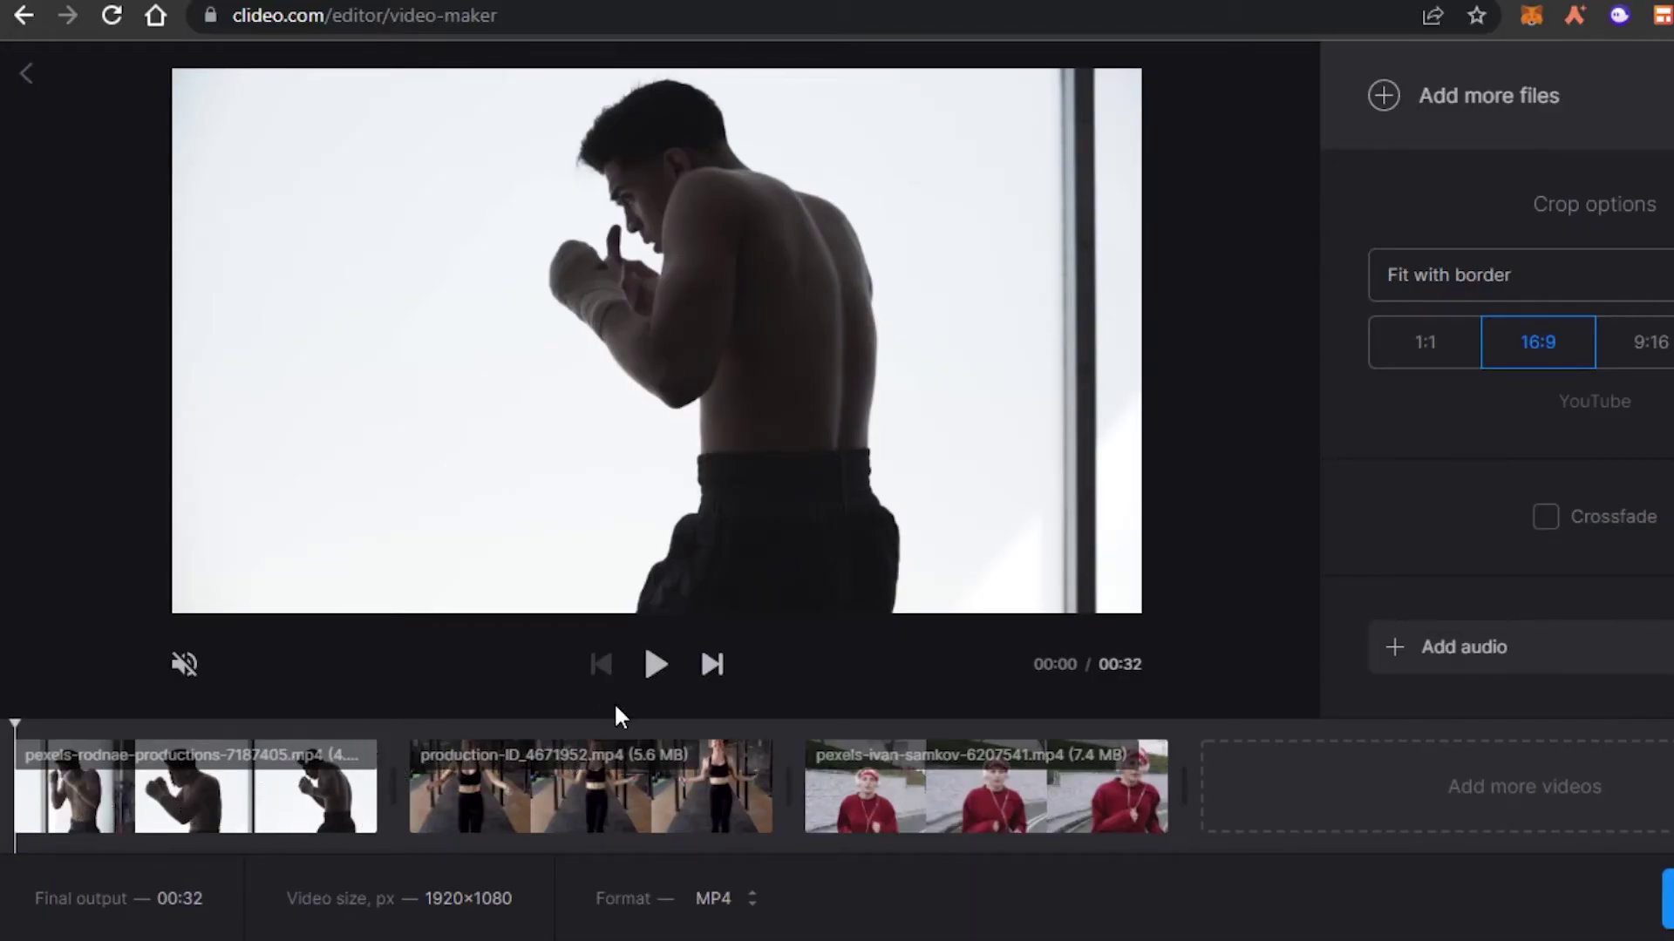
click(656, 665)
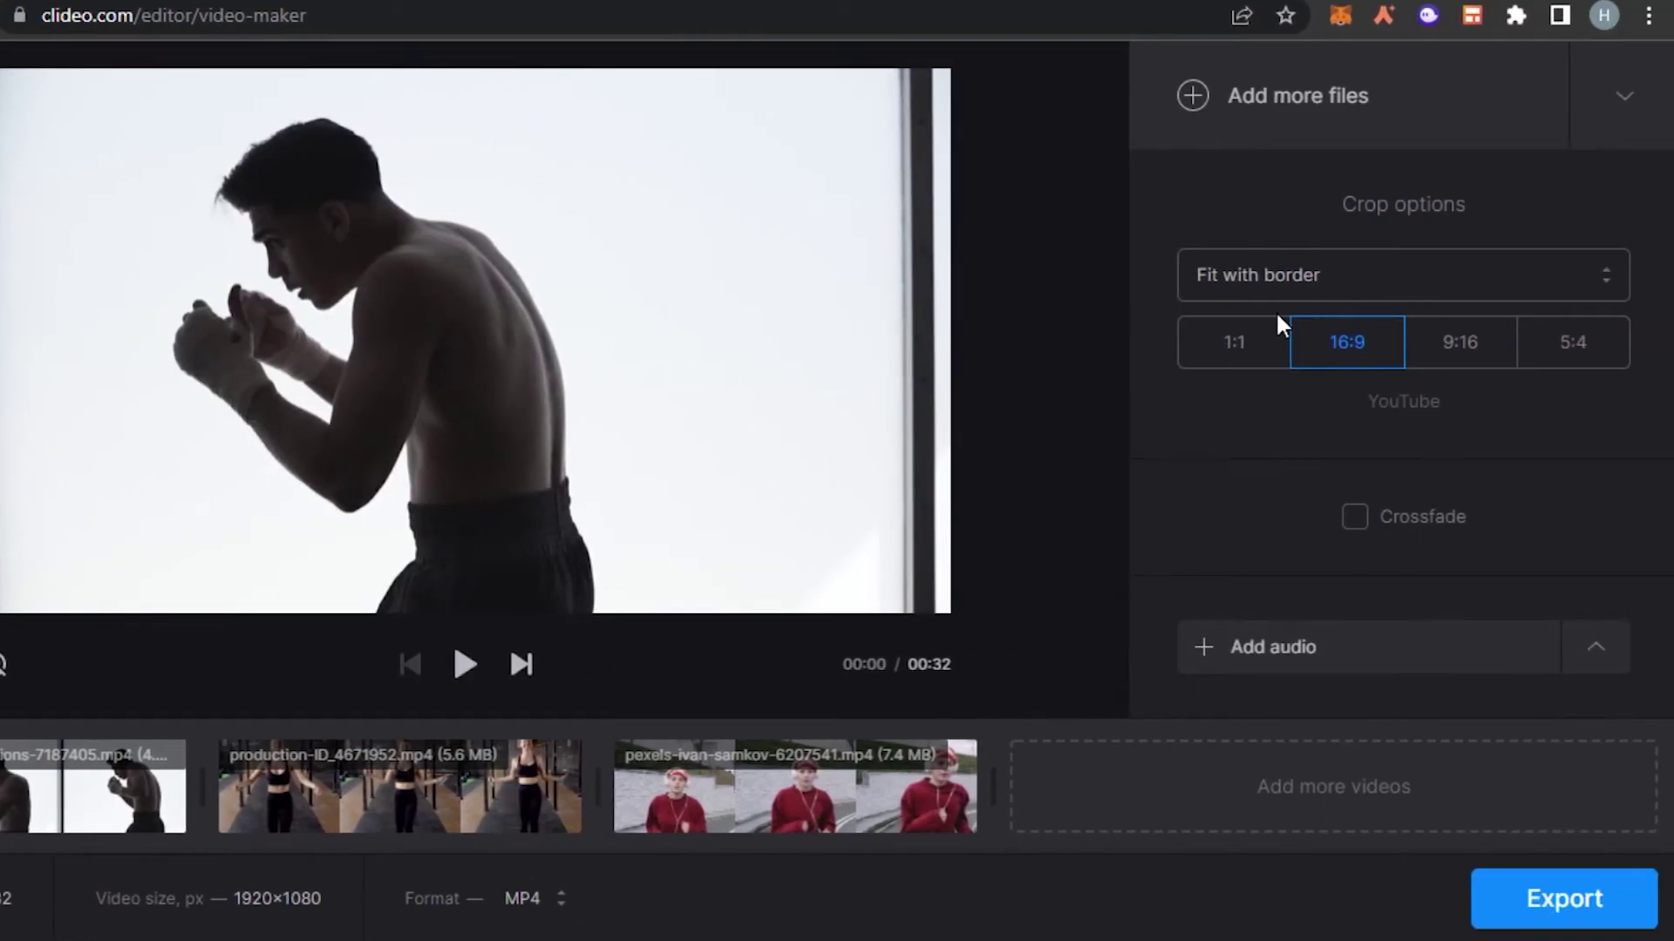
- Apply Zoom & Crop at 16:9 after trying 1:1, then try adding music and more clips
click(1274, 274)
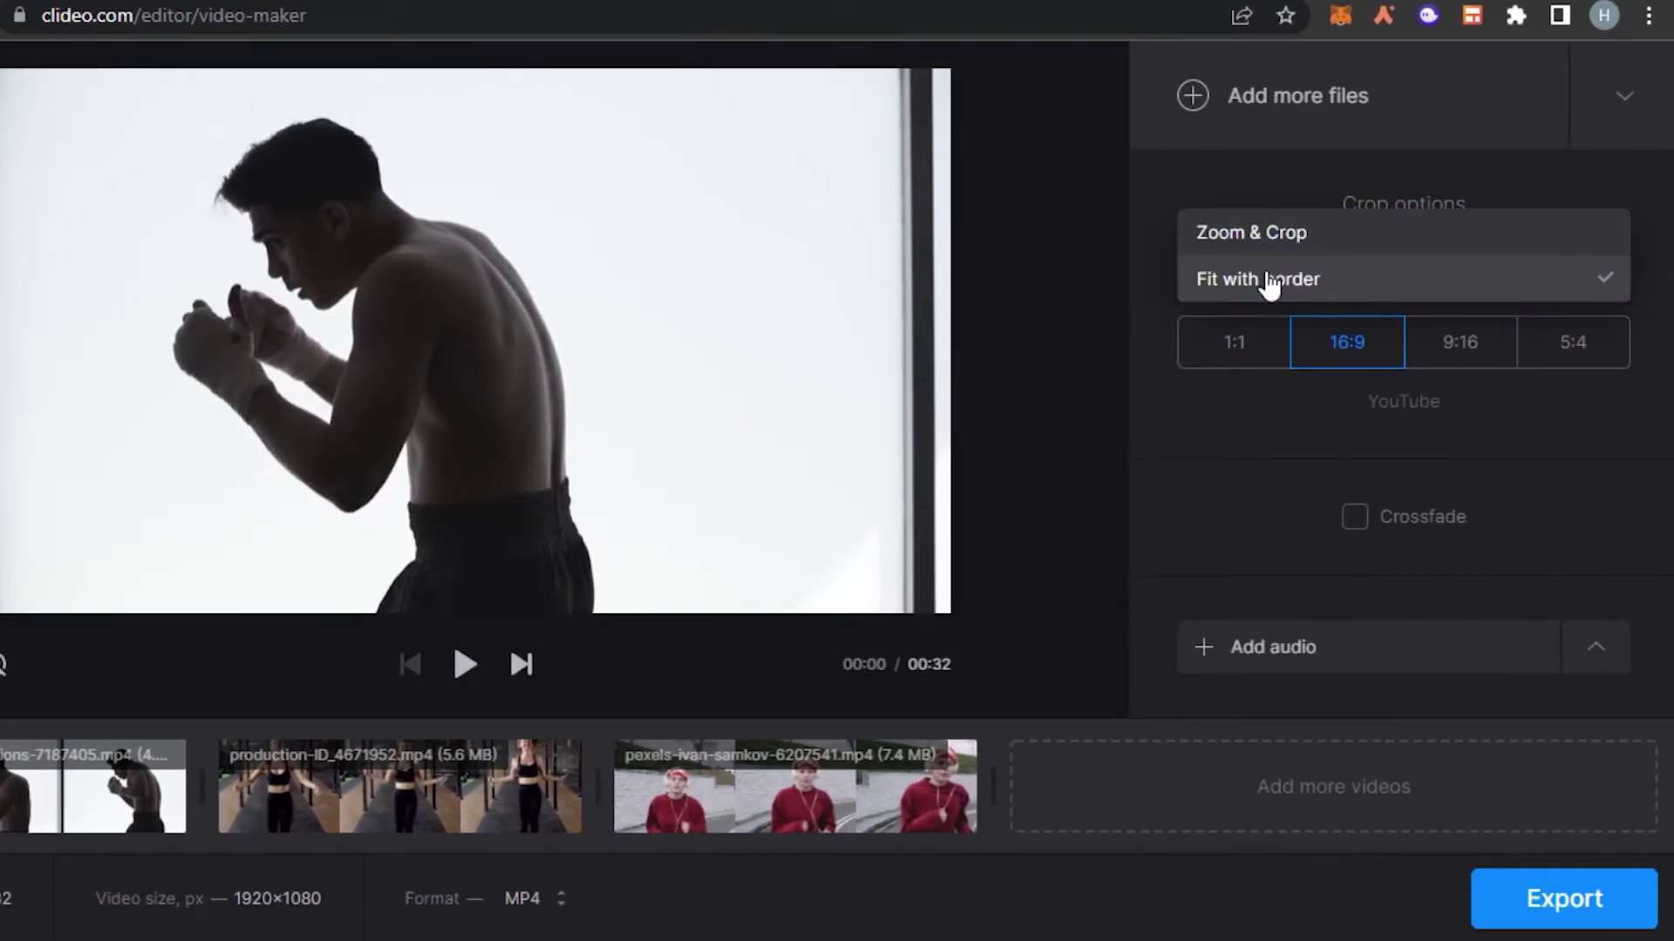
click(1265, 236)
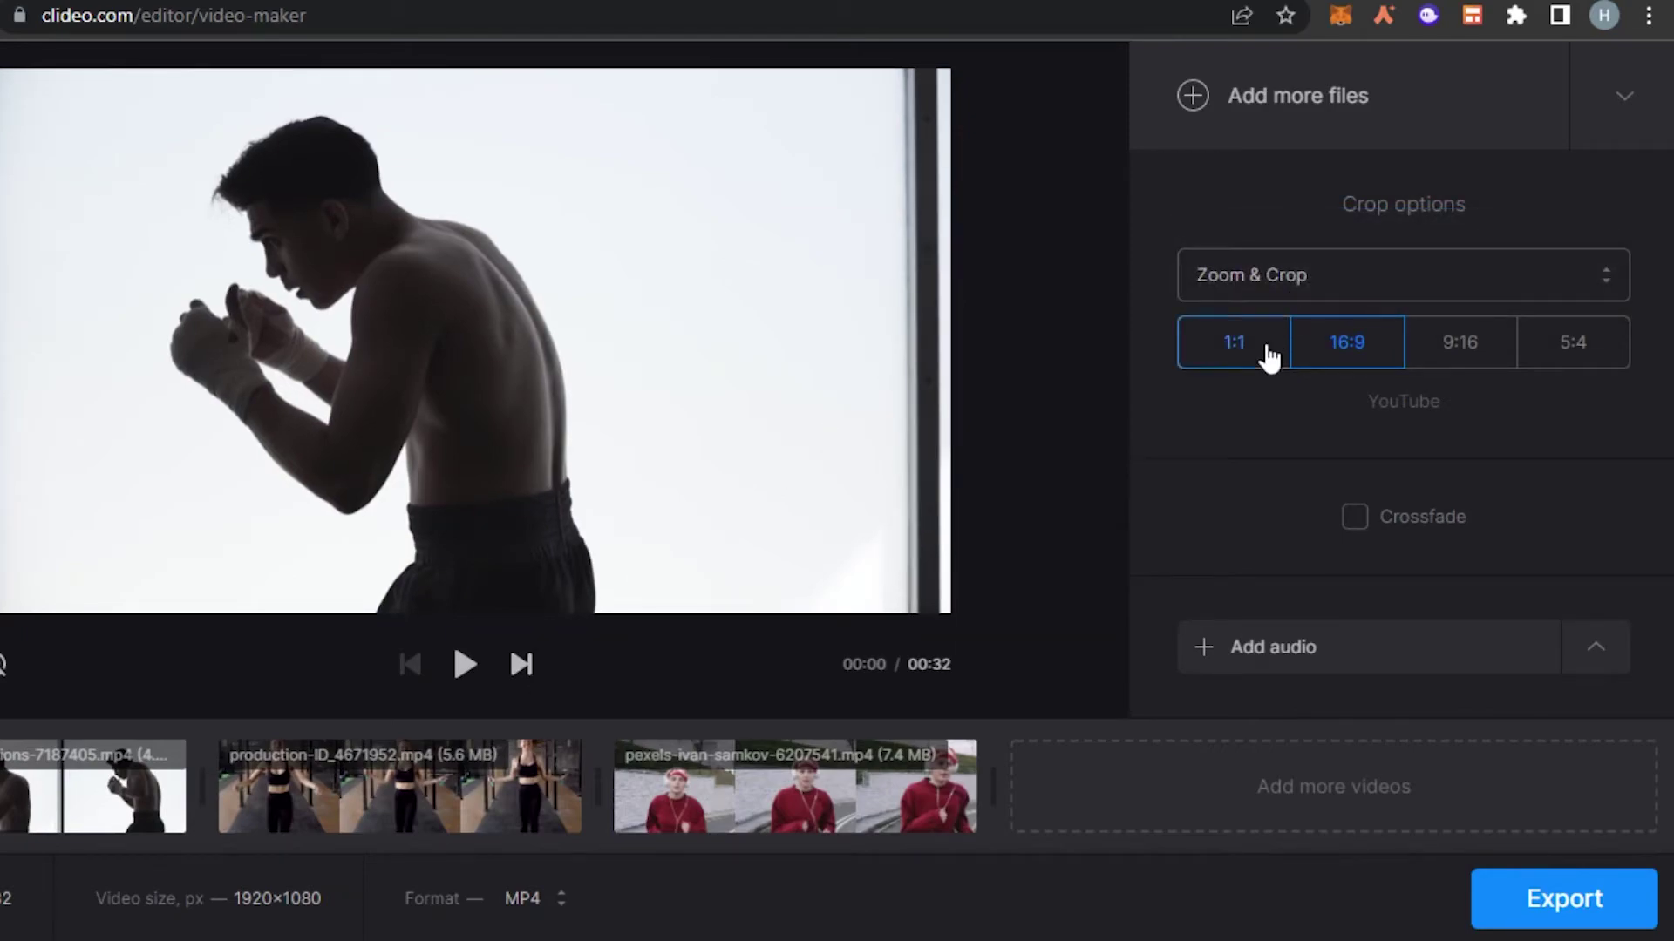
click(1233, 342)
click(1364, 351)
click(1327, 650)
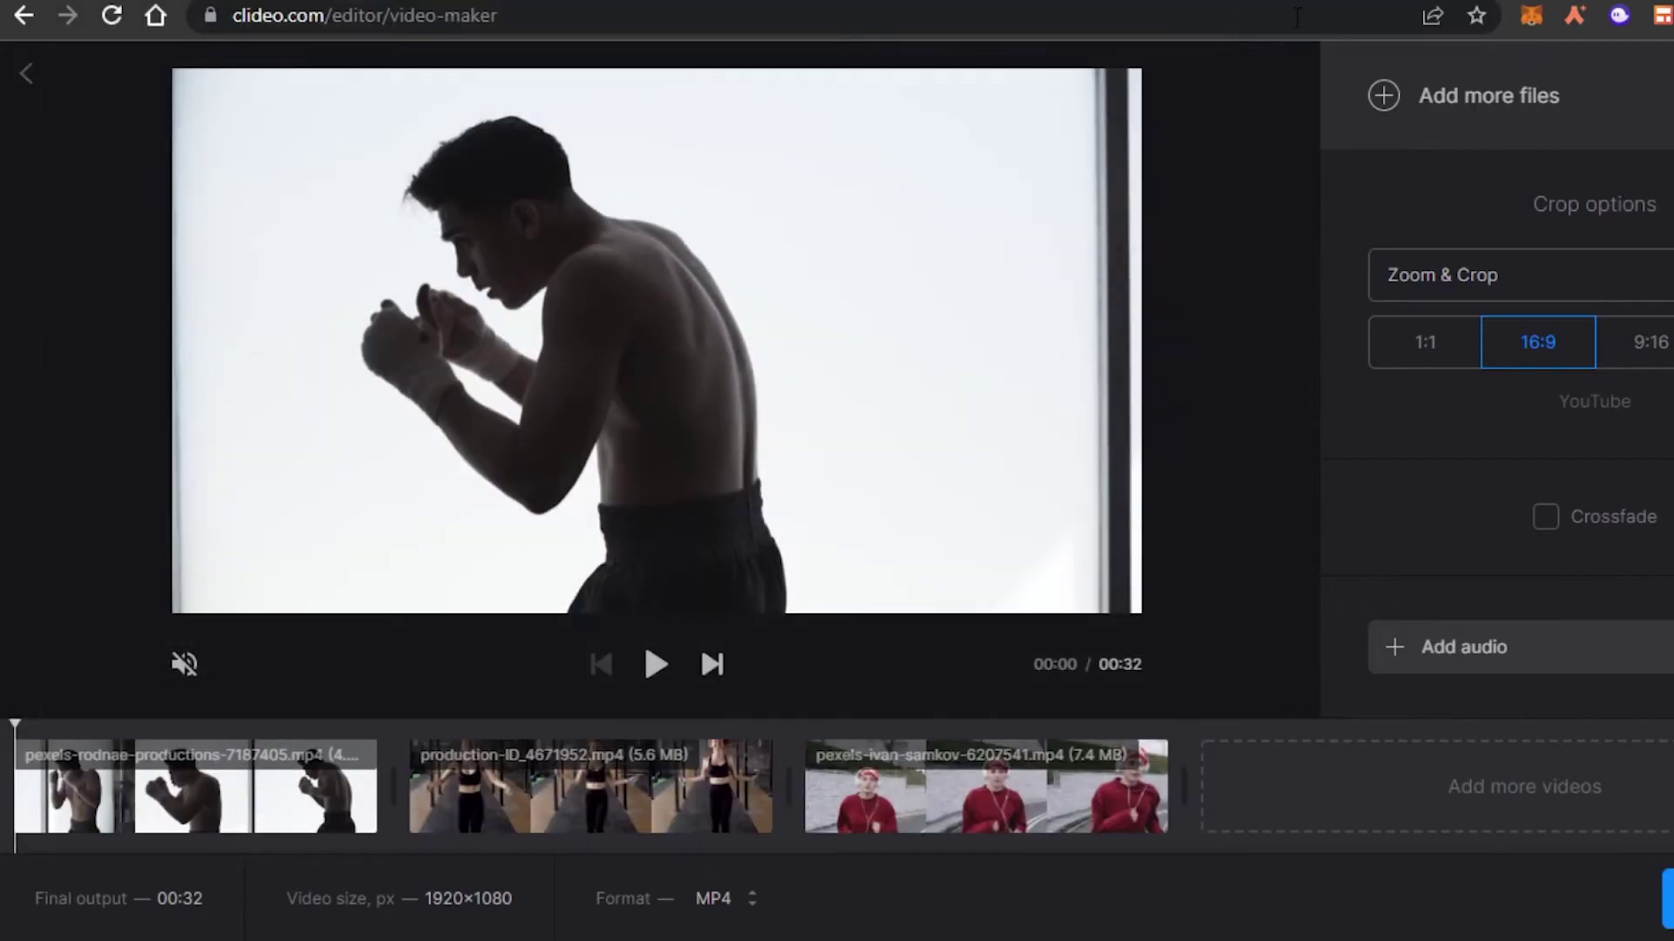
click(1399, 102)
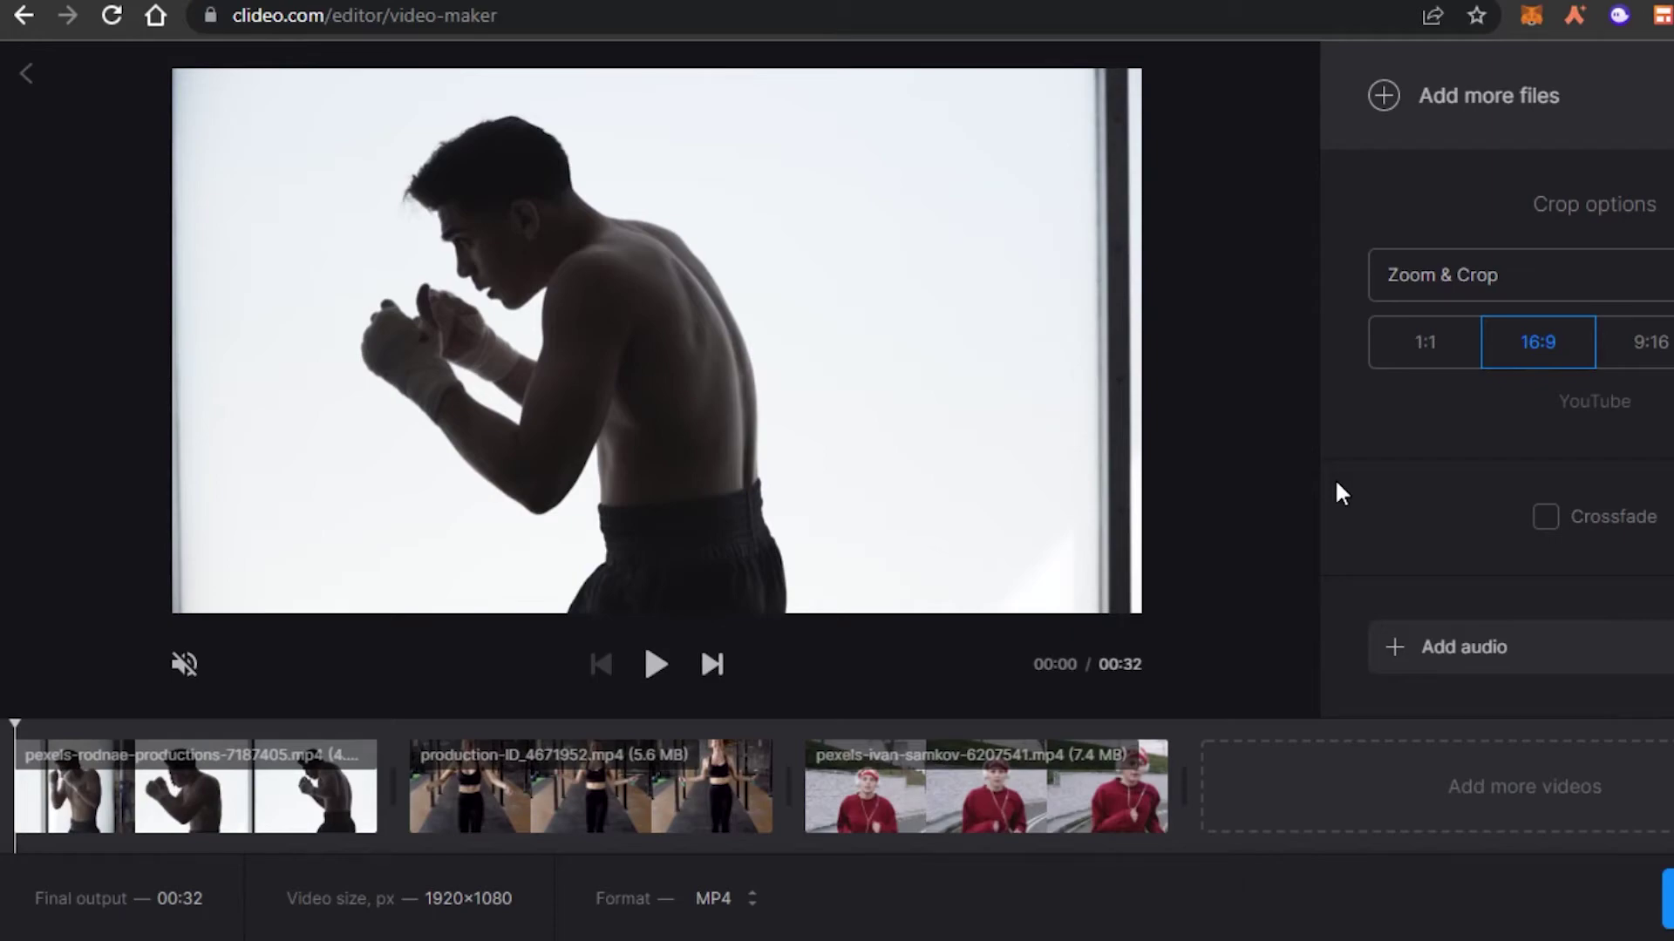
- Drag the first clip along the timeline to try reordering the three clips
mouse_move(67, 799)
mouse_down()
mouse_move(46, 782)
mouse_move(559, 772)
mouse_up()
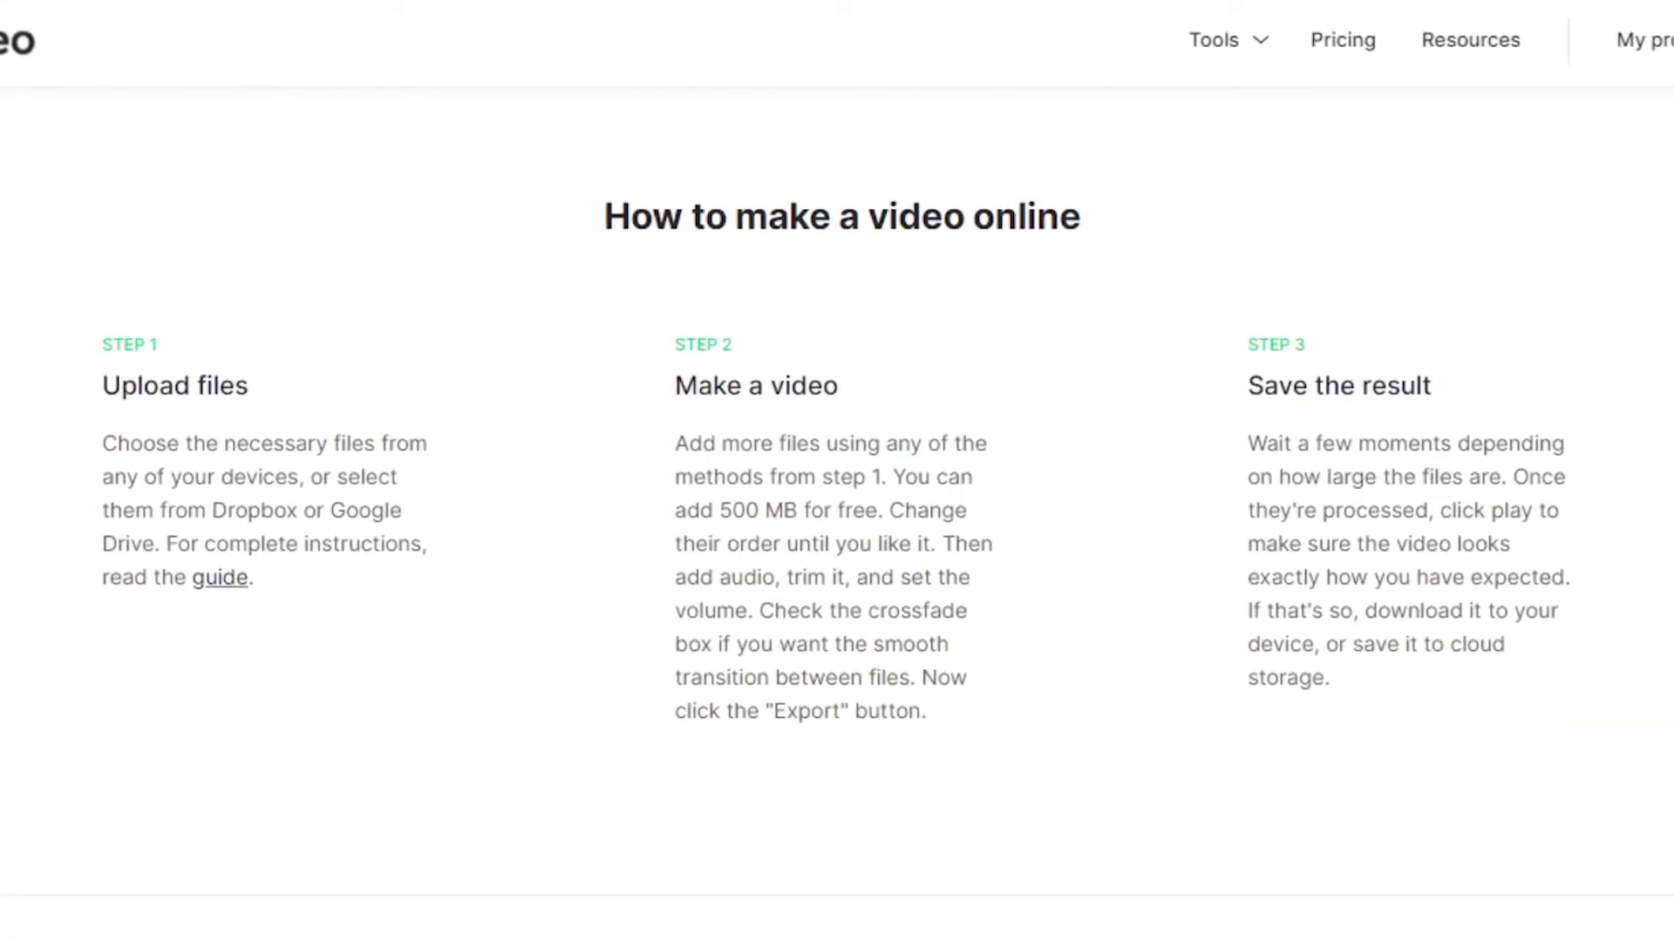
scroll(837, 523, down, 5)
scroll(837, 523, down, 5)
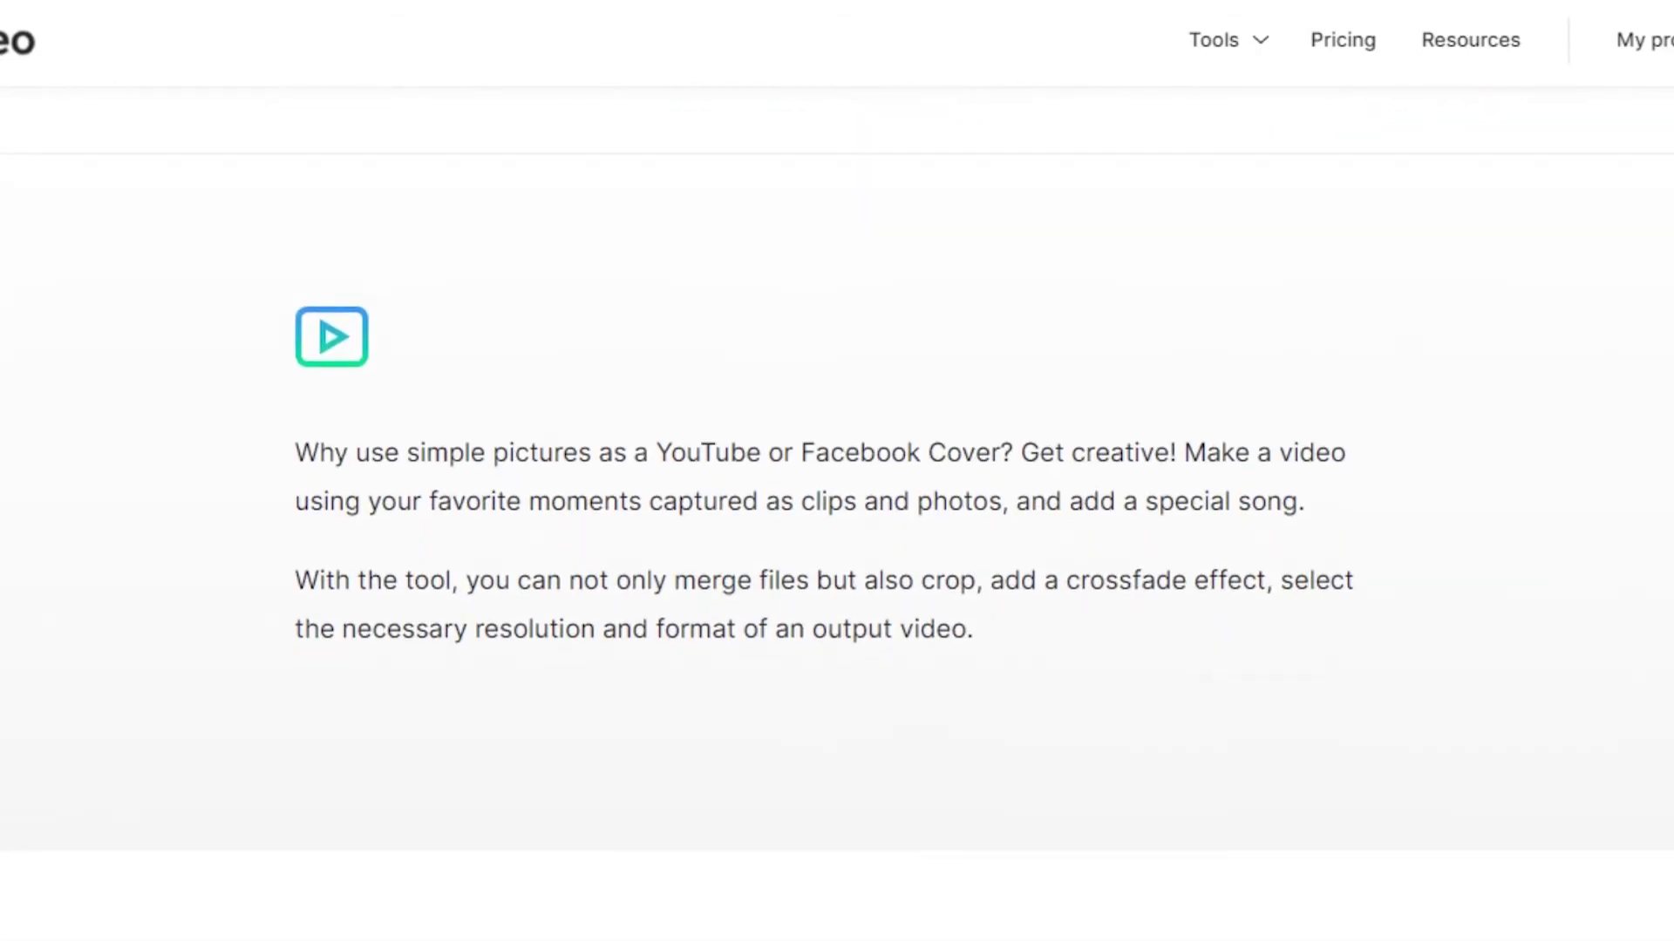
scroll(838, 523, down, 5)
scroll(837, 523, down, 5)
scroll(837, 523, down, 5)
scroll(837, 523, up, 10)
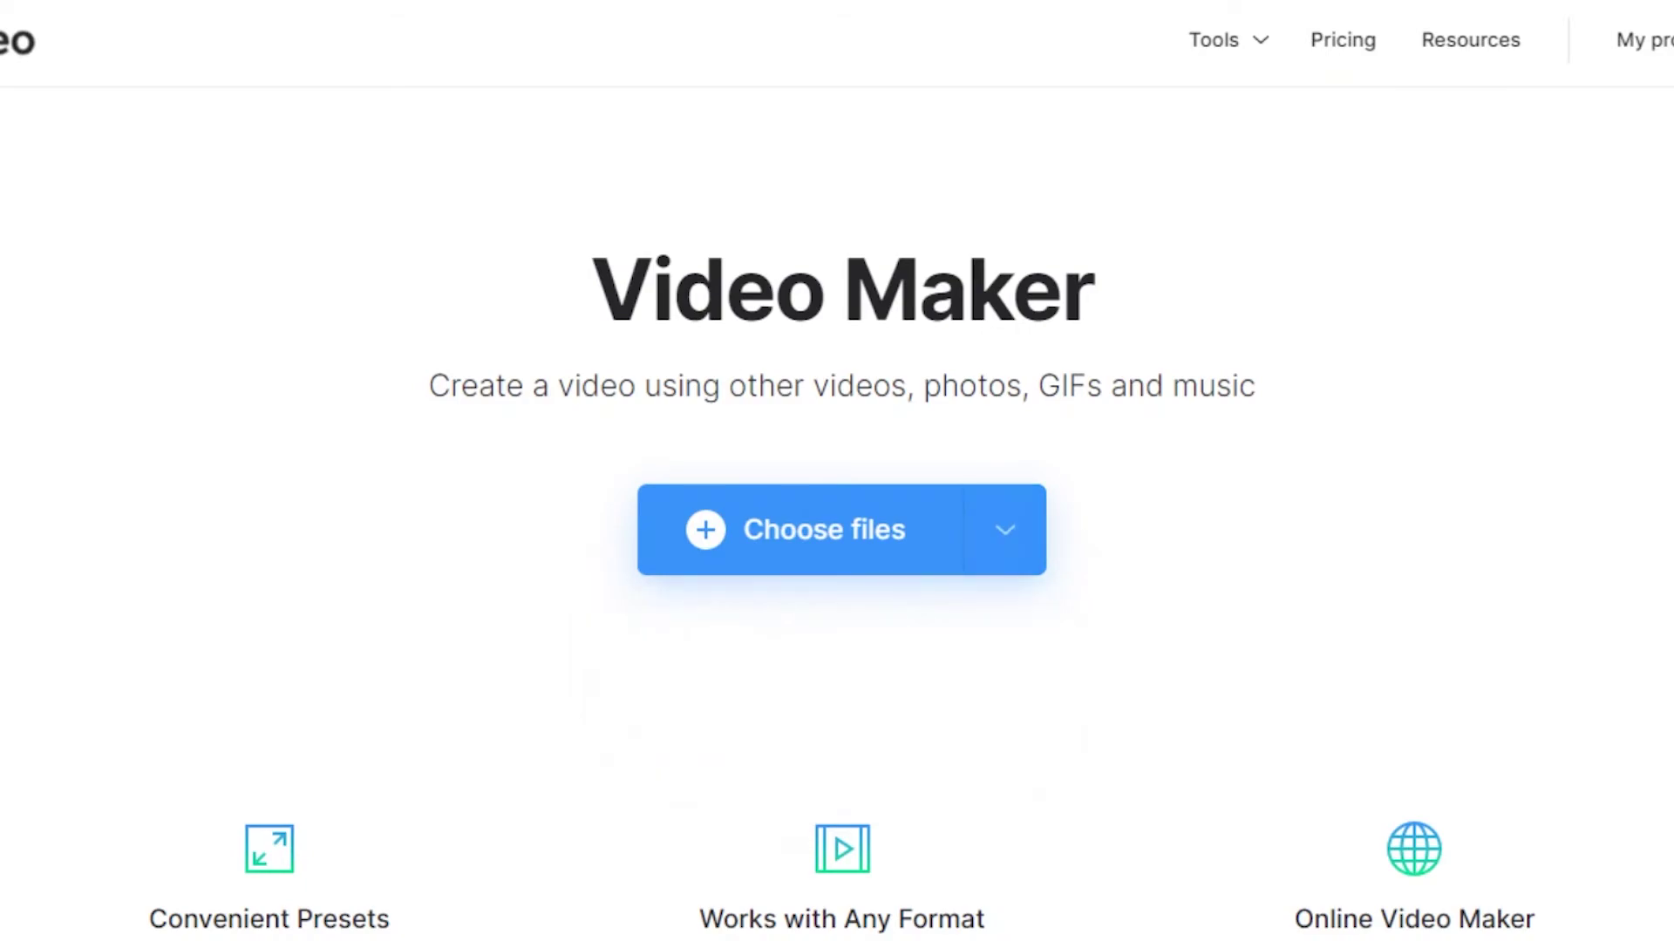
scroll(836, 523, down, 8)
scroll(837, 524, down, 3)
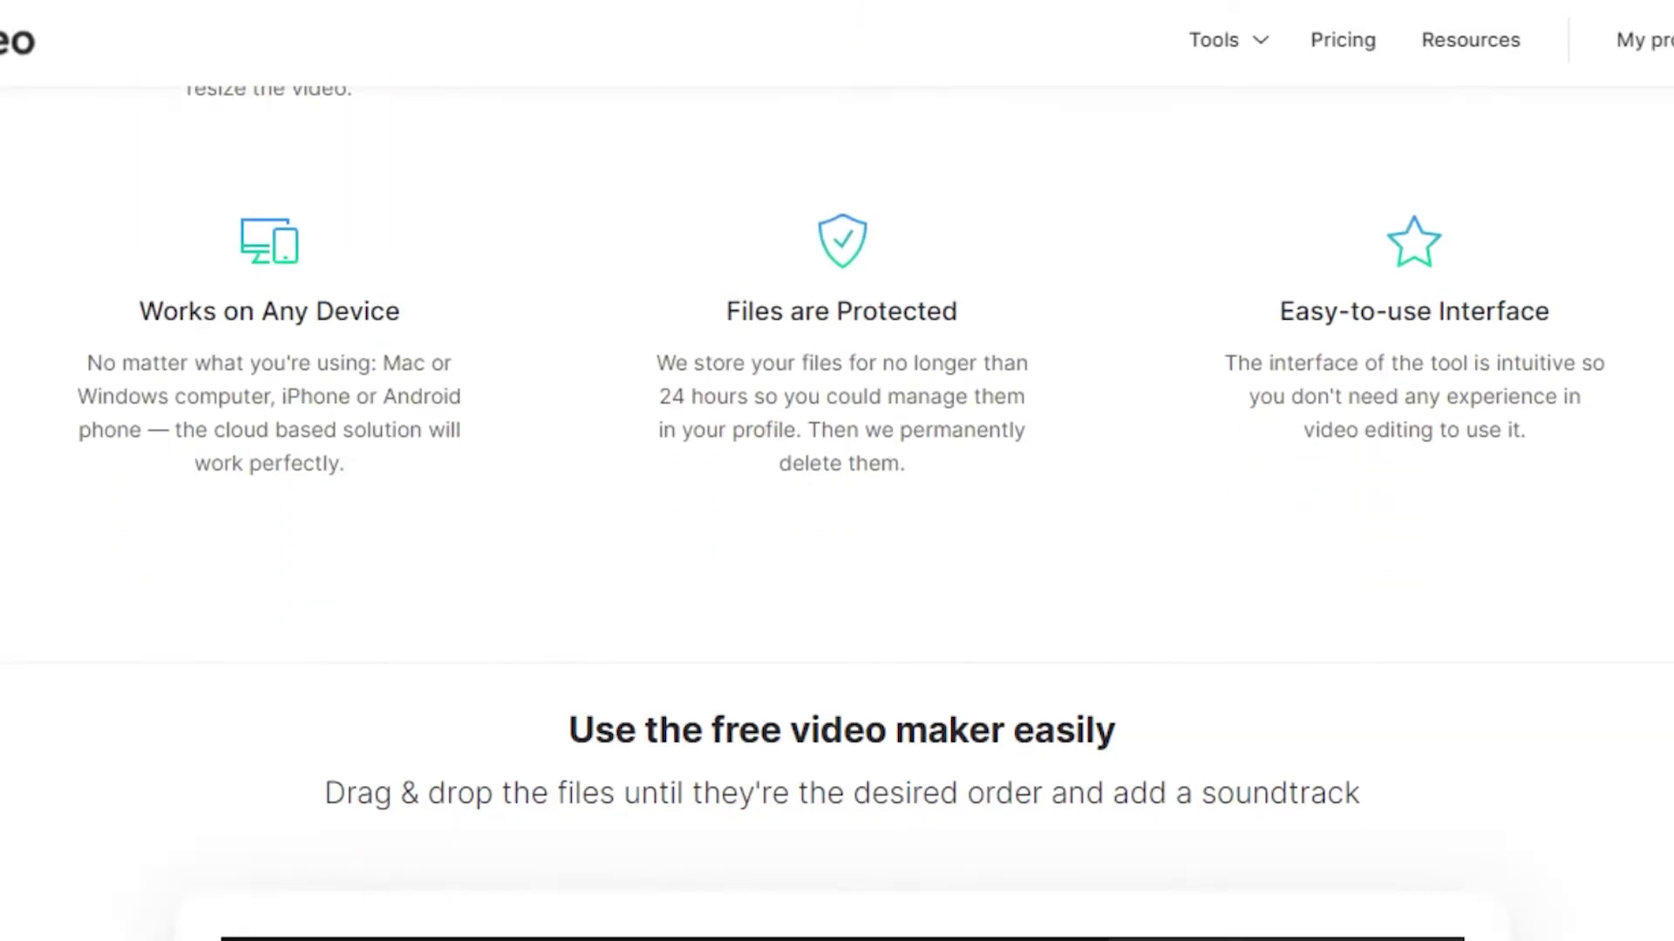
scroll(837, 523, down, 8)
scroll(837, 524, down, 8)
scroll(838, 523, down, 8)
scroll(837, 523, up, 8)
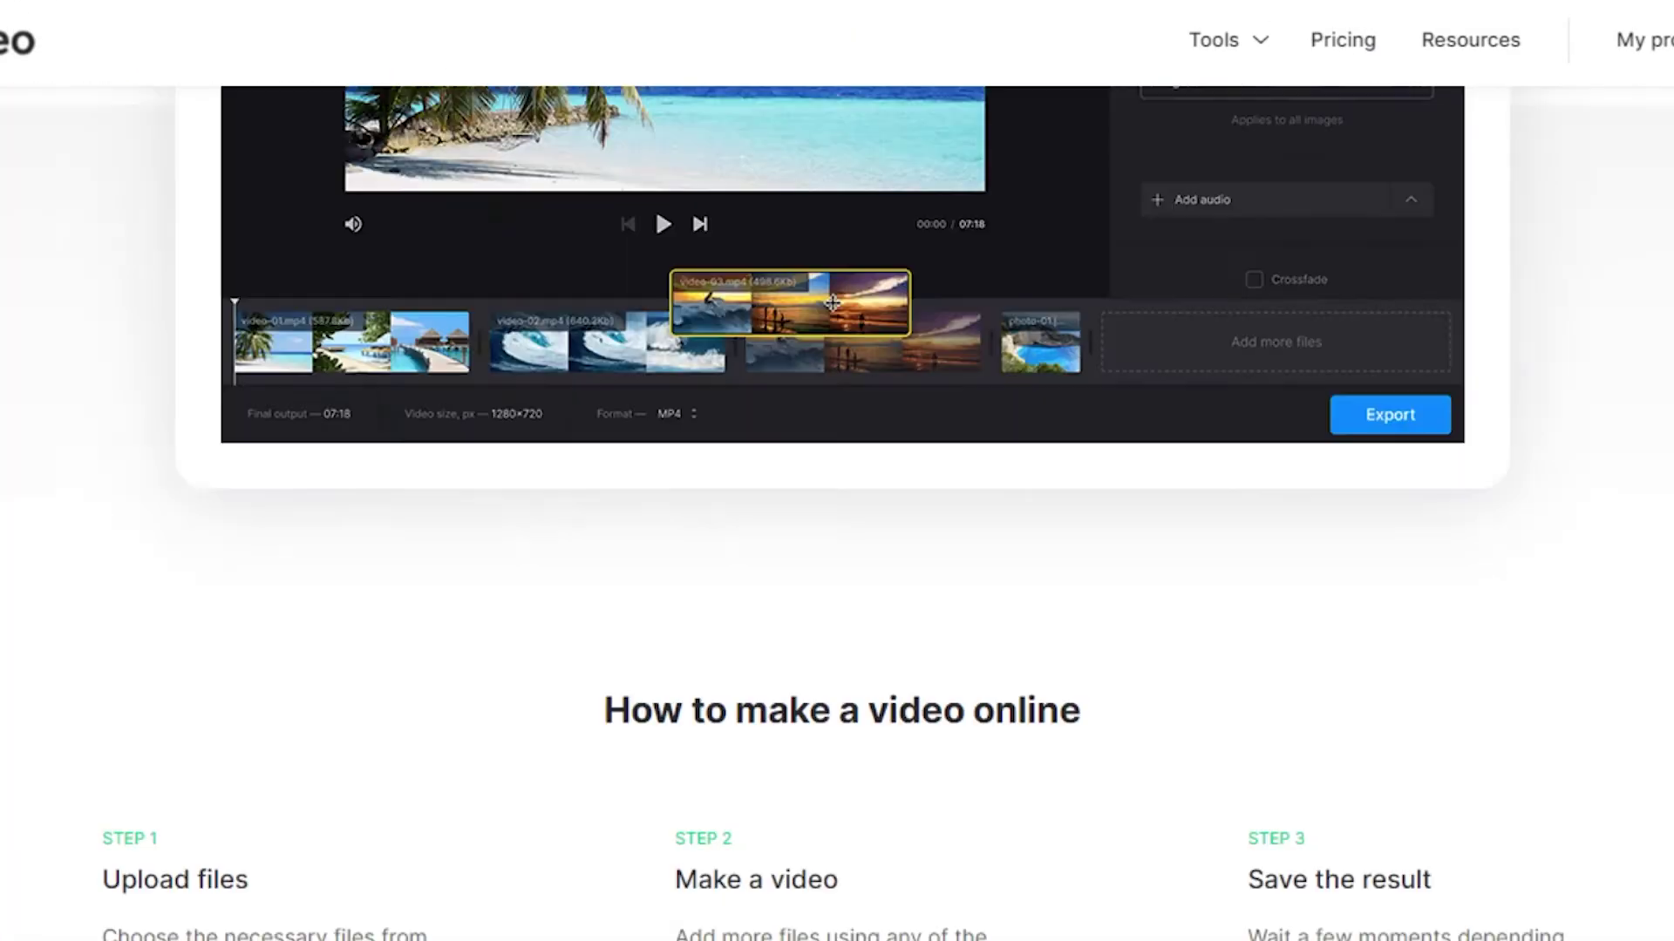
scroll(837, 524, up, 8)
scroll(838, 523, up, 8)
scroll(837, 523, up, 3)
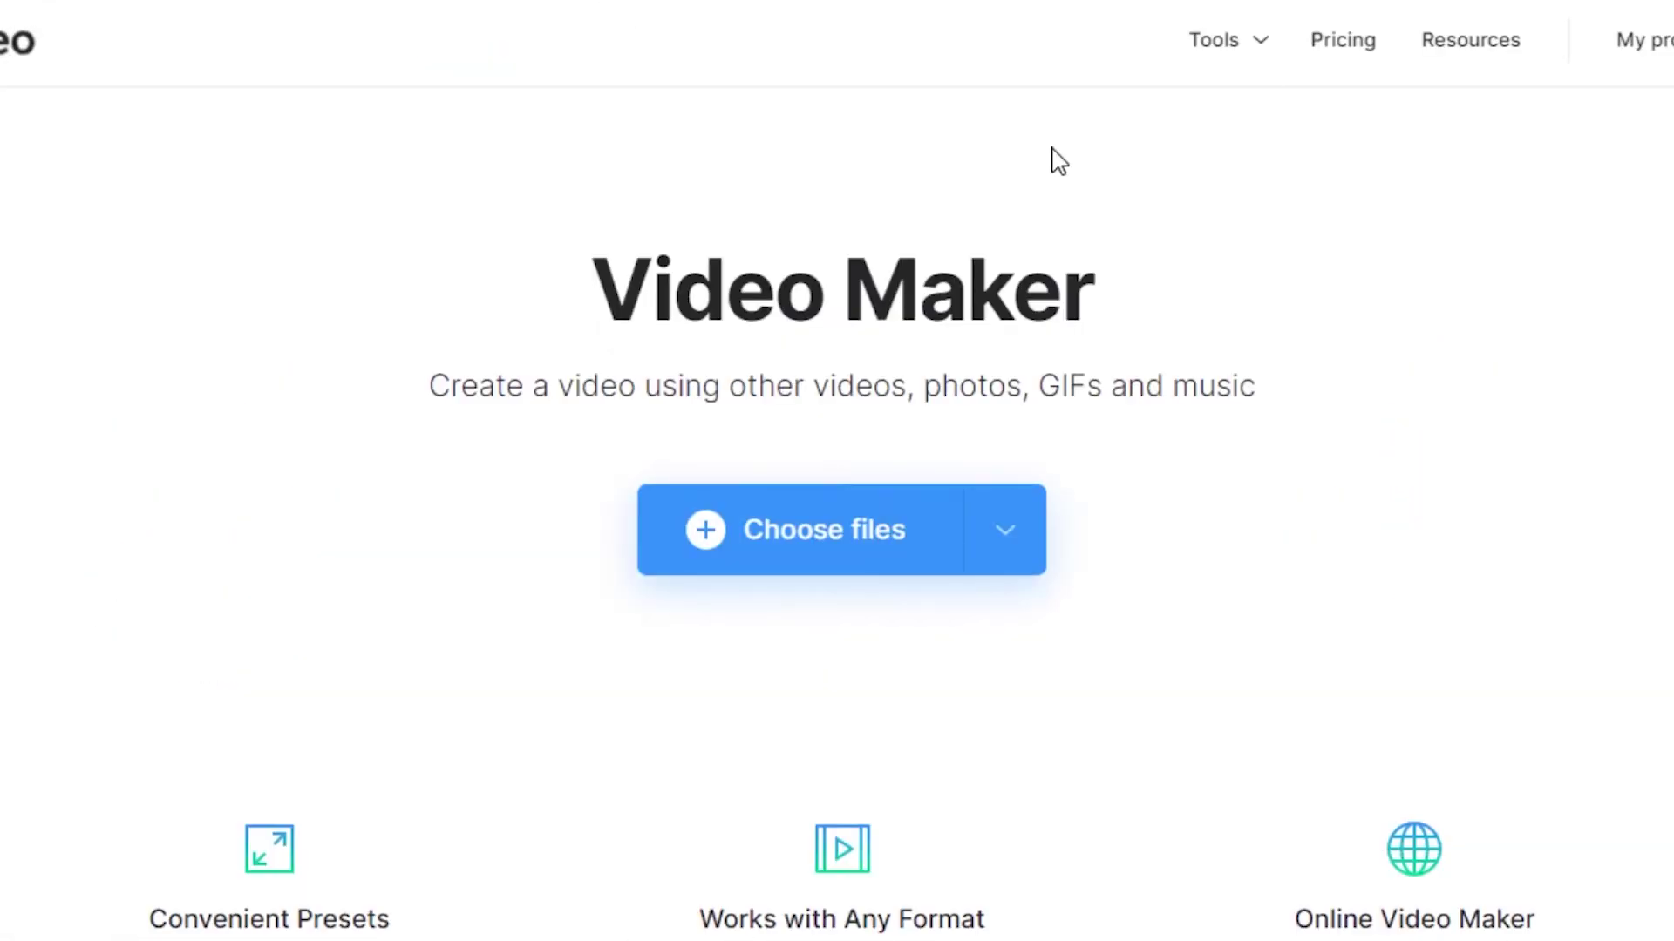
click(1005, 530)
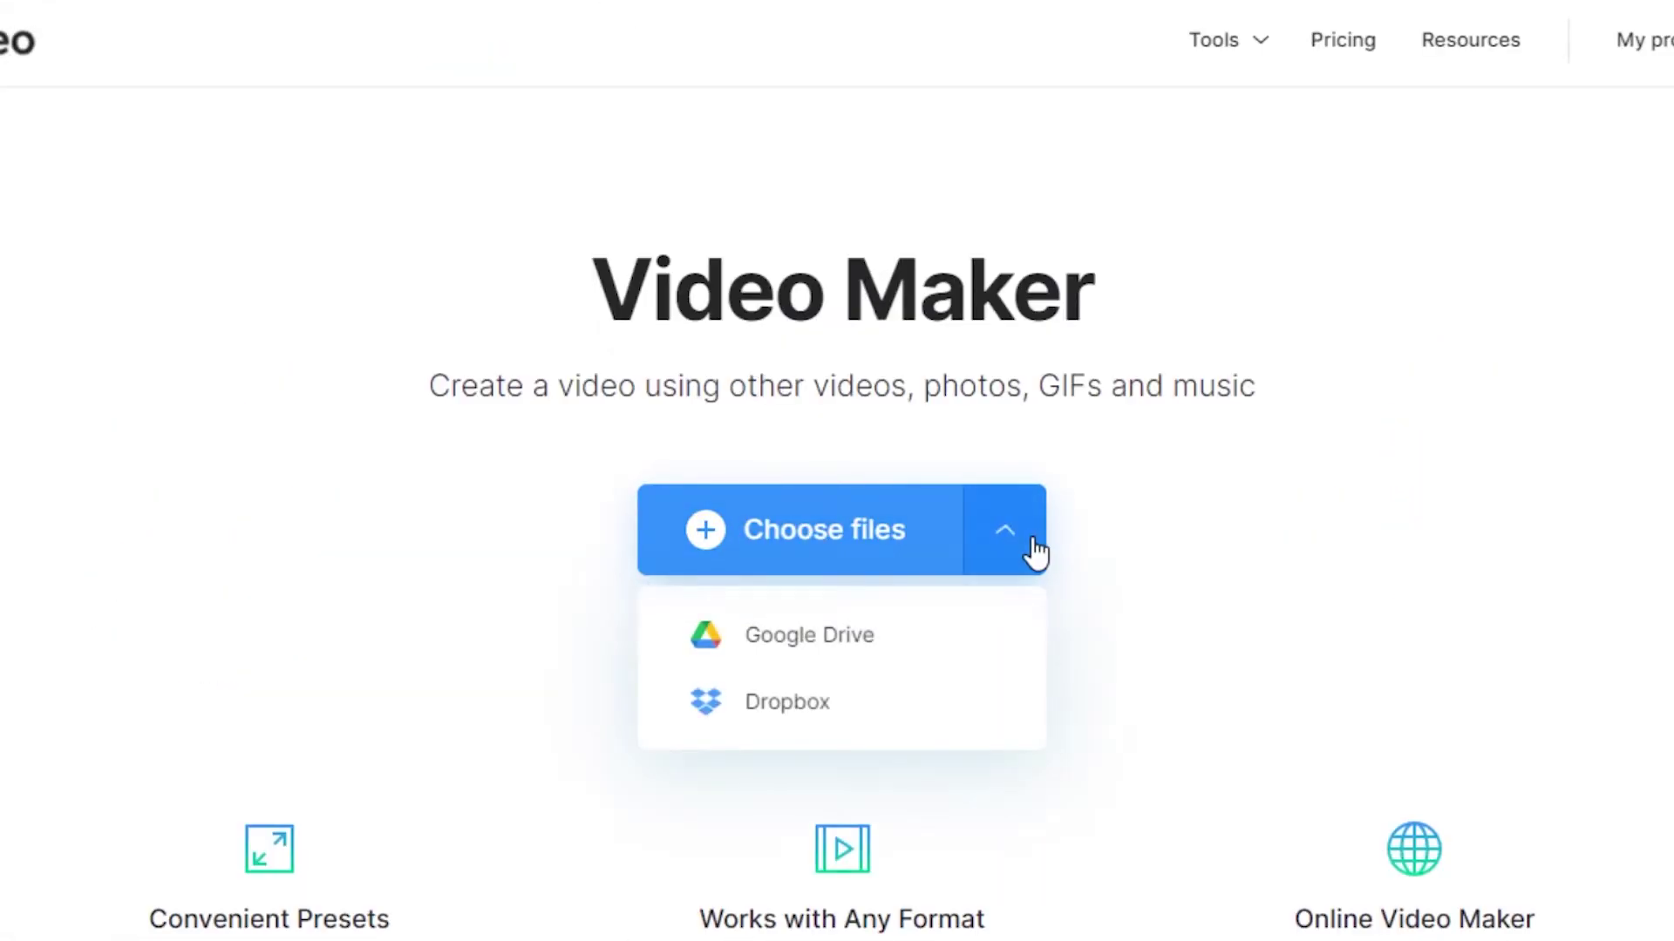
scroll(837, 523, down, 8)
scroll(838, 523, down, 8)
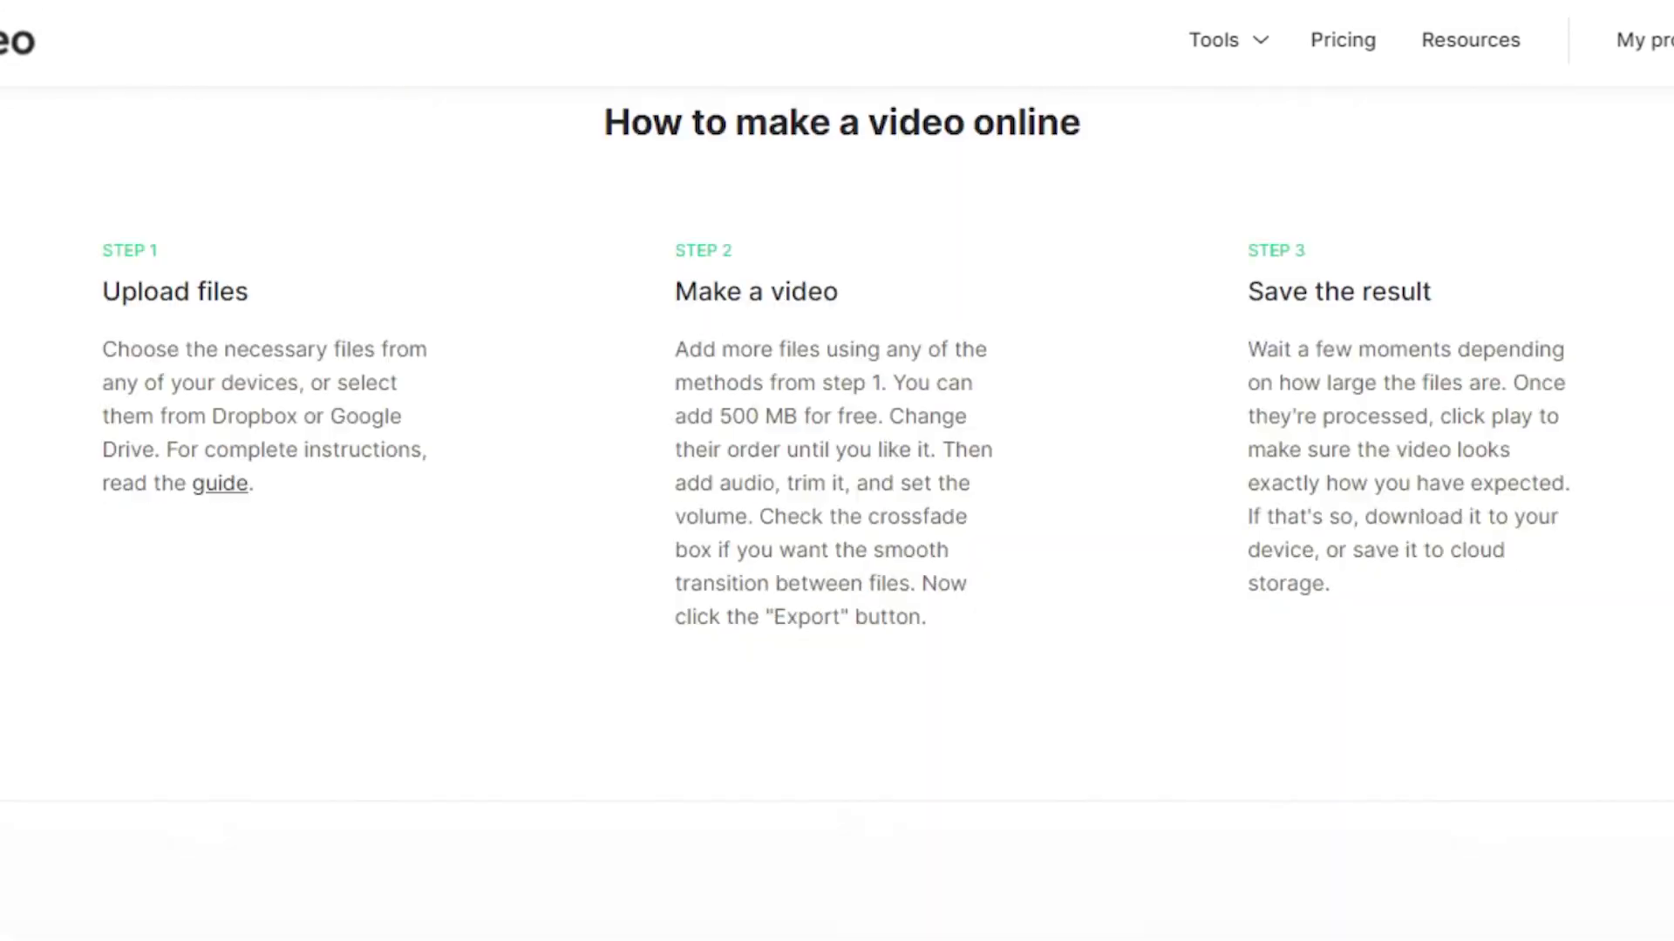
scroll(837, 524, down, 5)
scroll(836, 524, down, 5)
scroll(837, 523, down, 6)
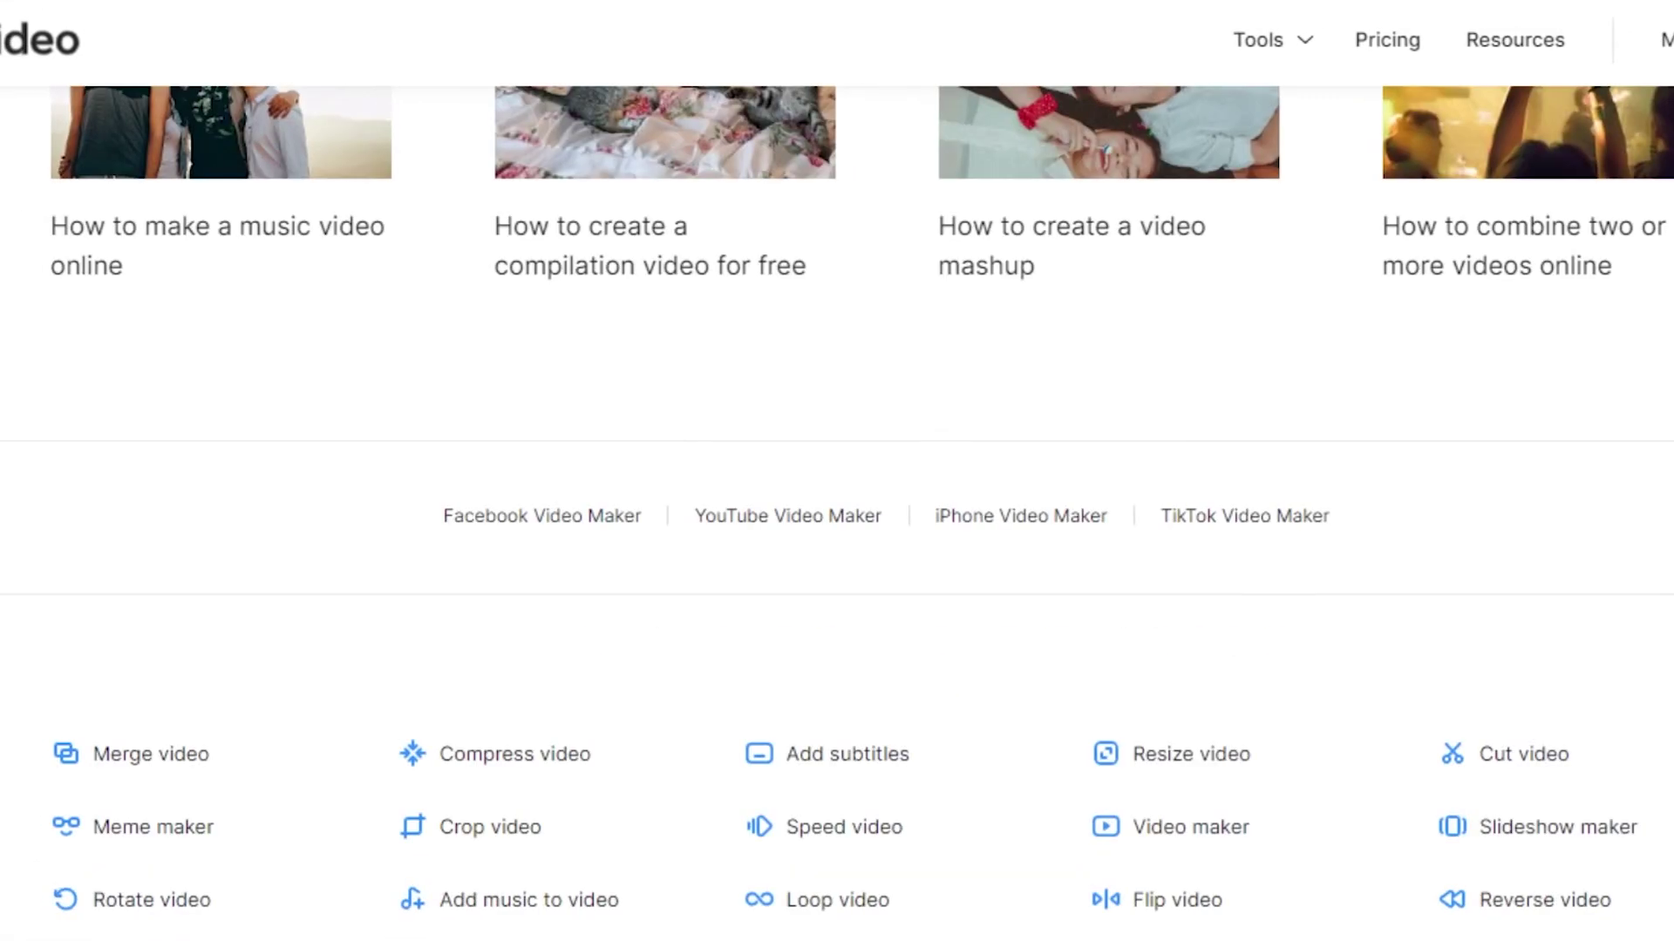